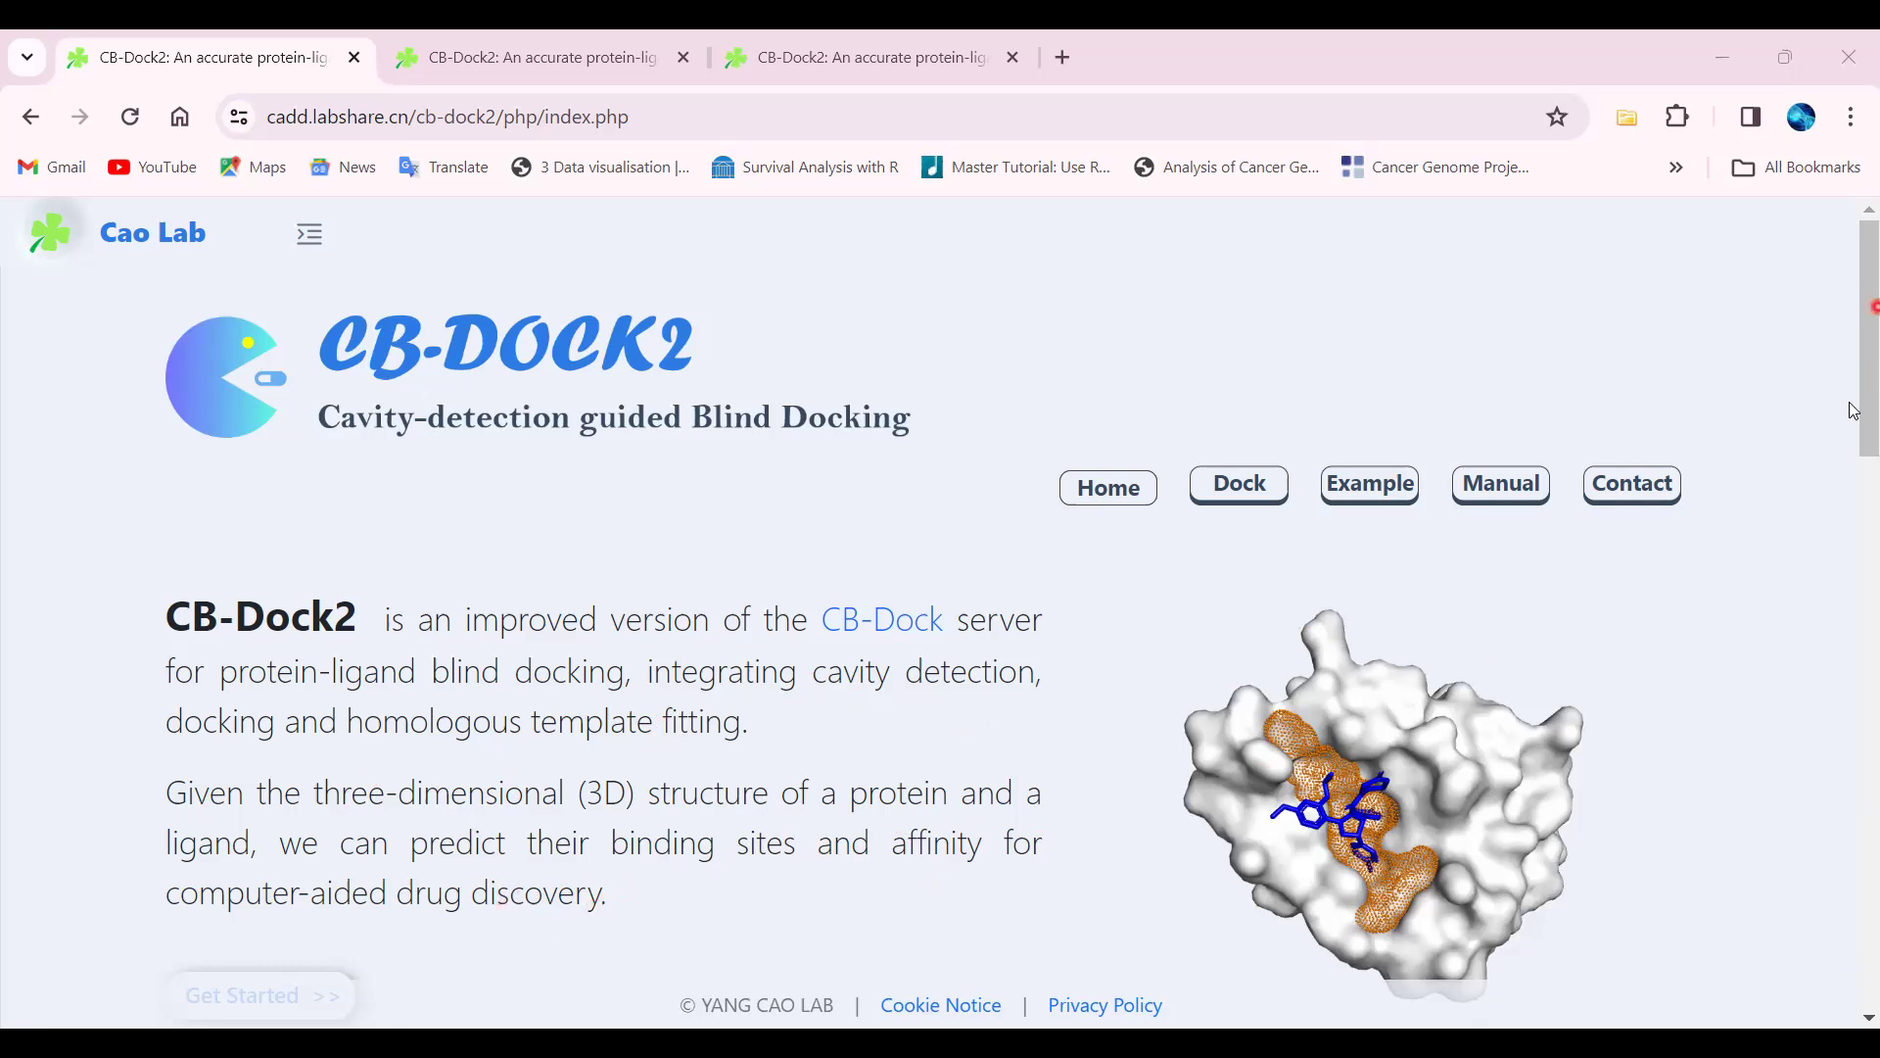
Review the home page's features, solutions and citation sections
scroll(1854, 411, down, 6)
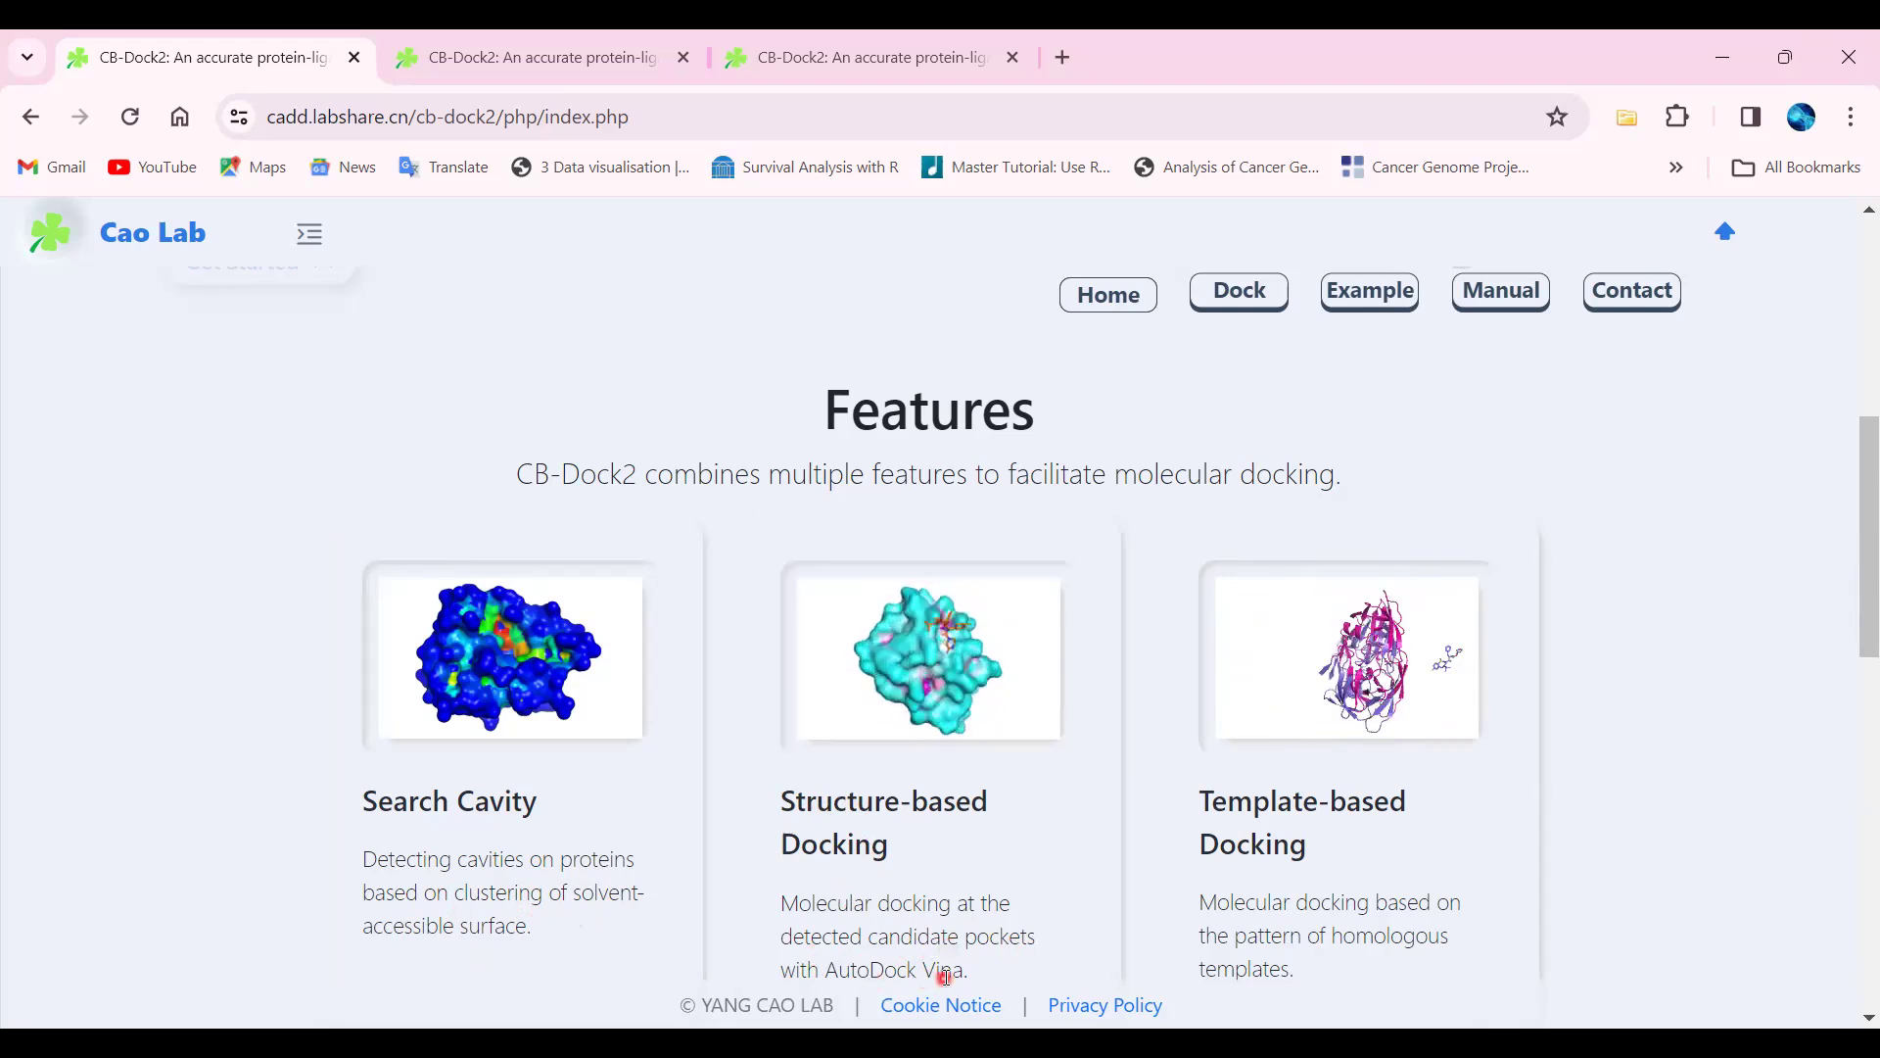
drag(1850, 584, 1854, 610)
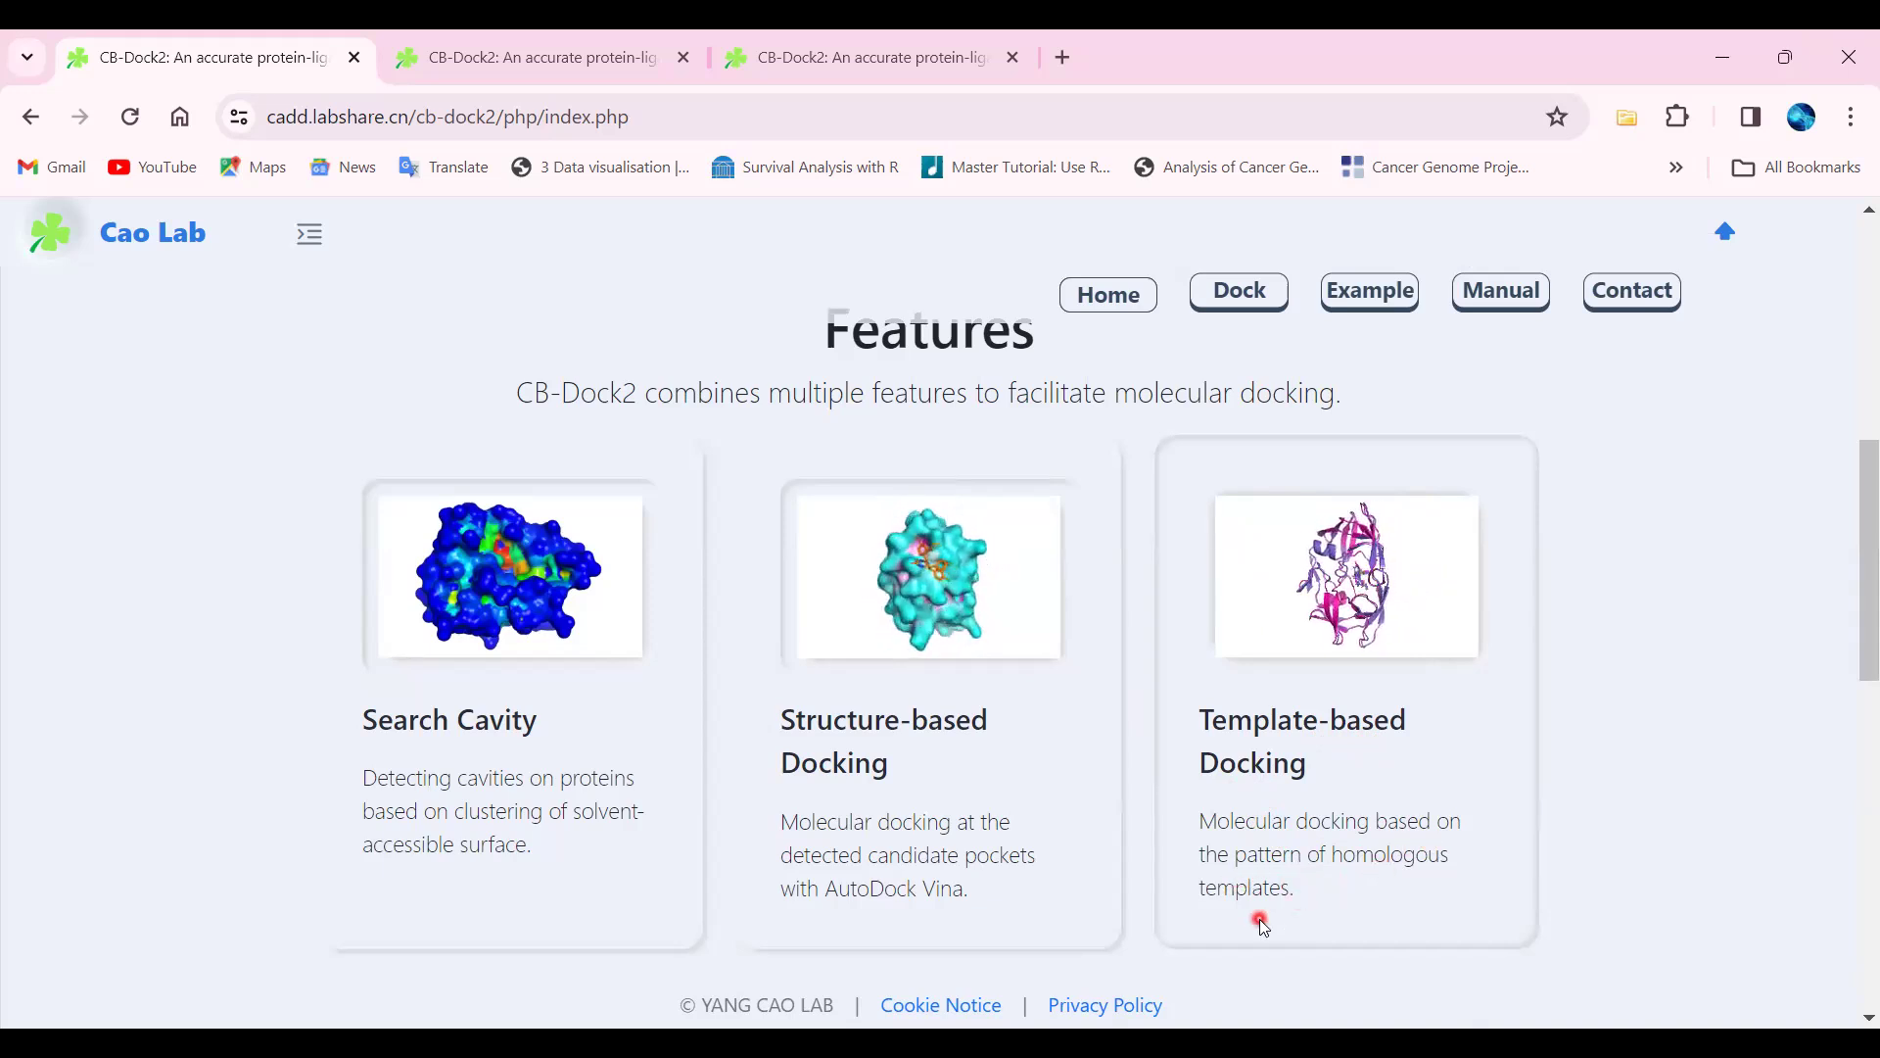
drag(1853, 562, 1856, 741)
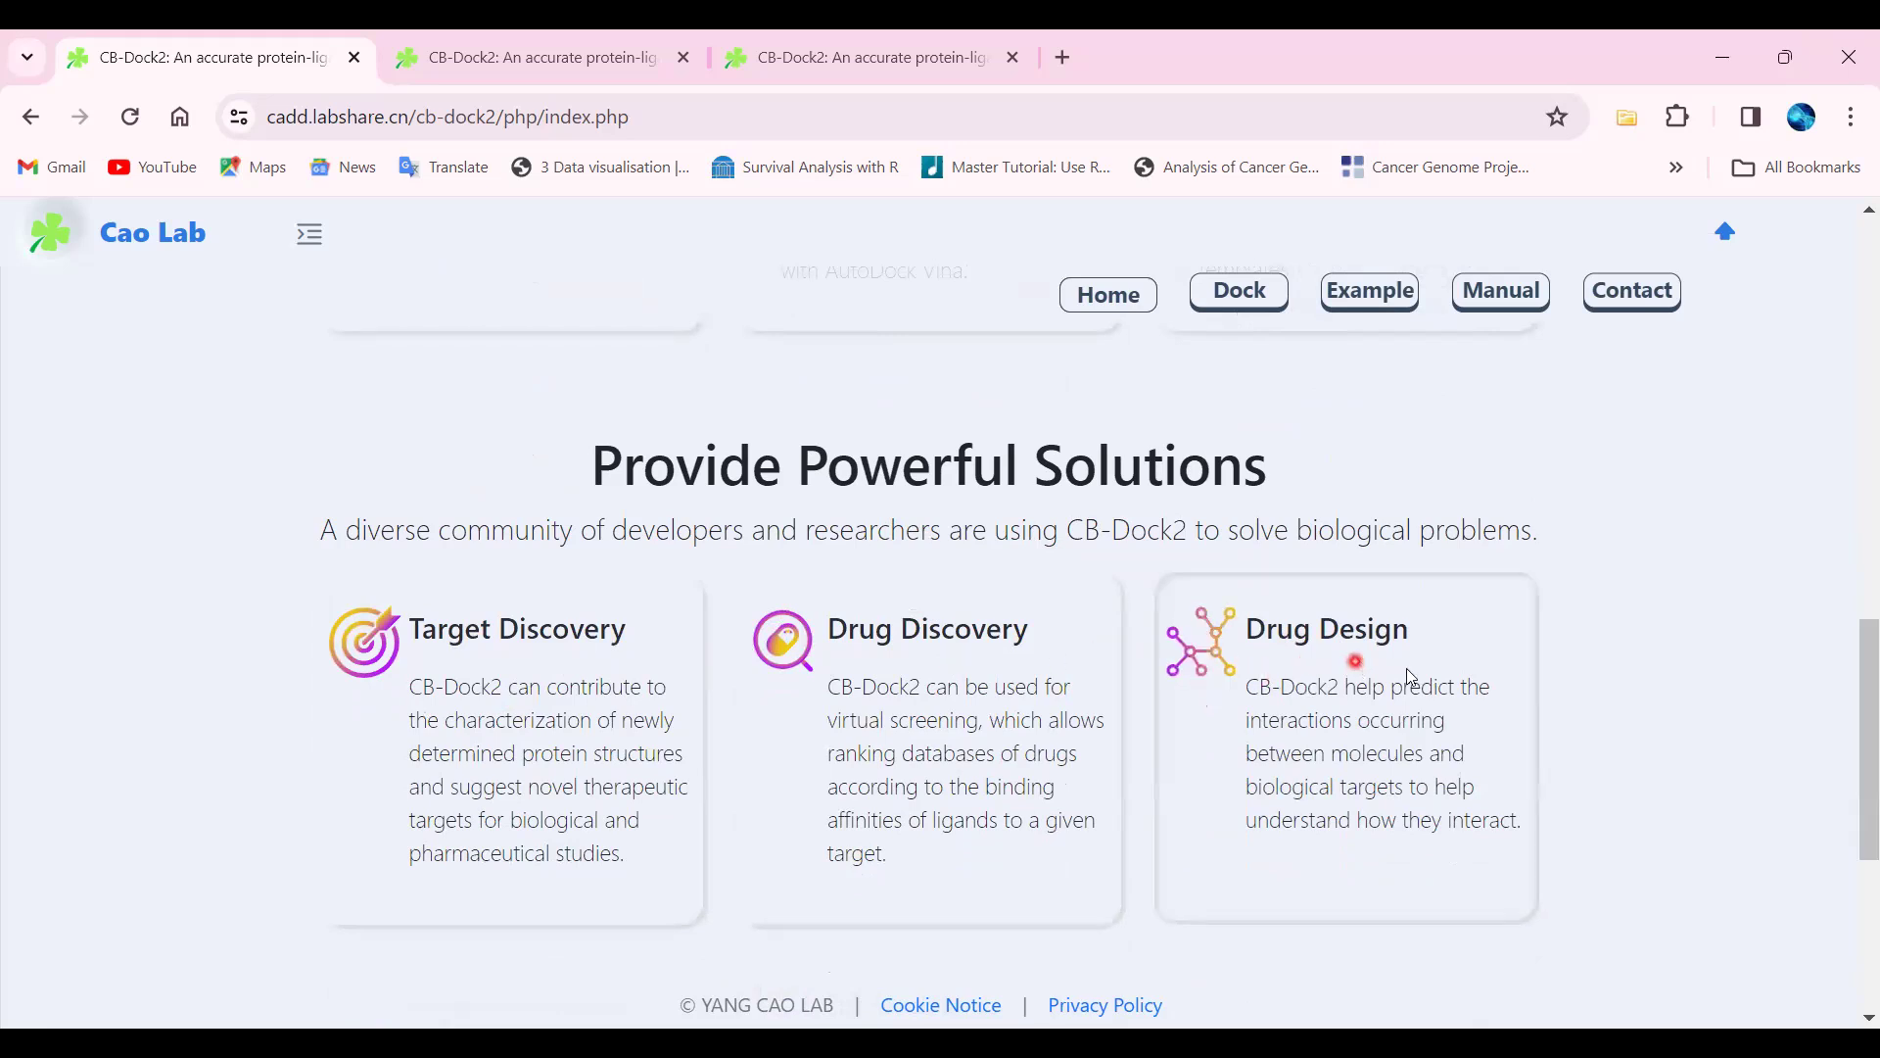
drag(1854, 733, 1854, 831)
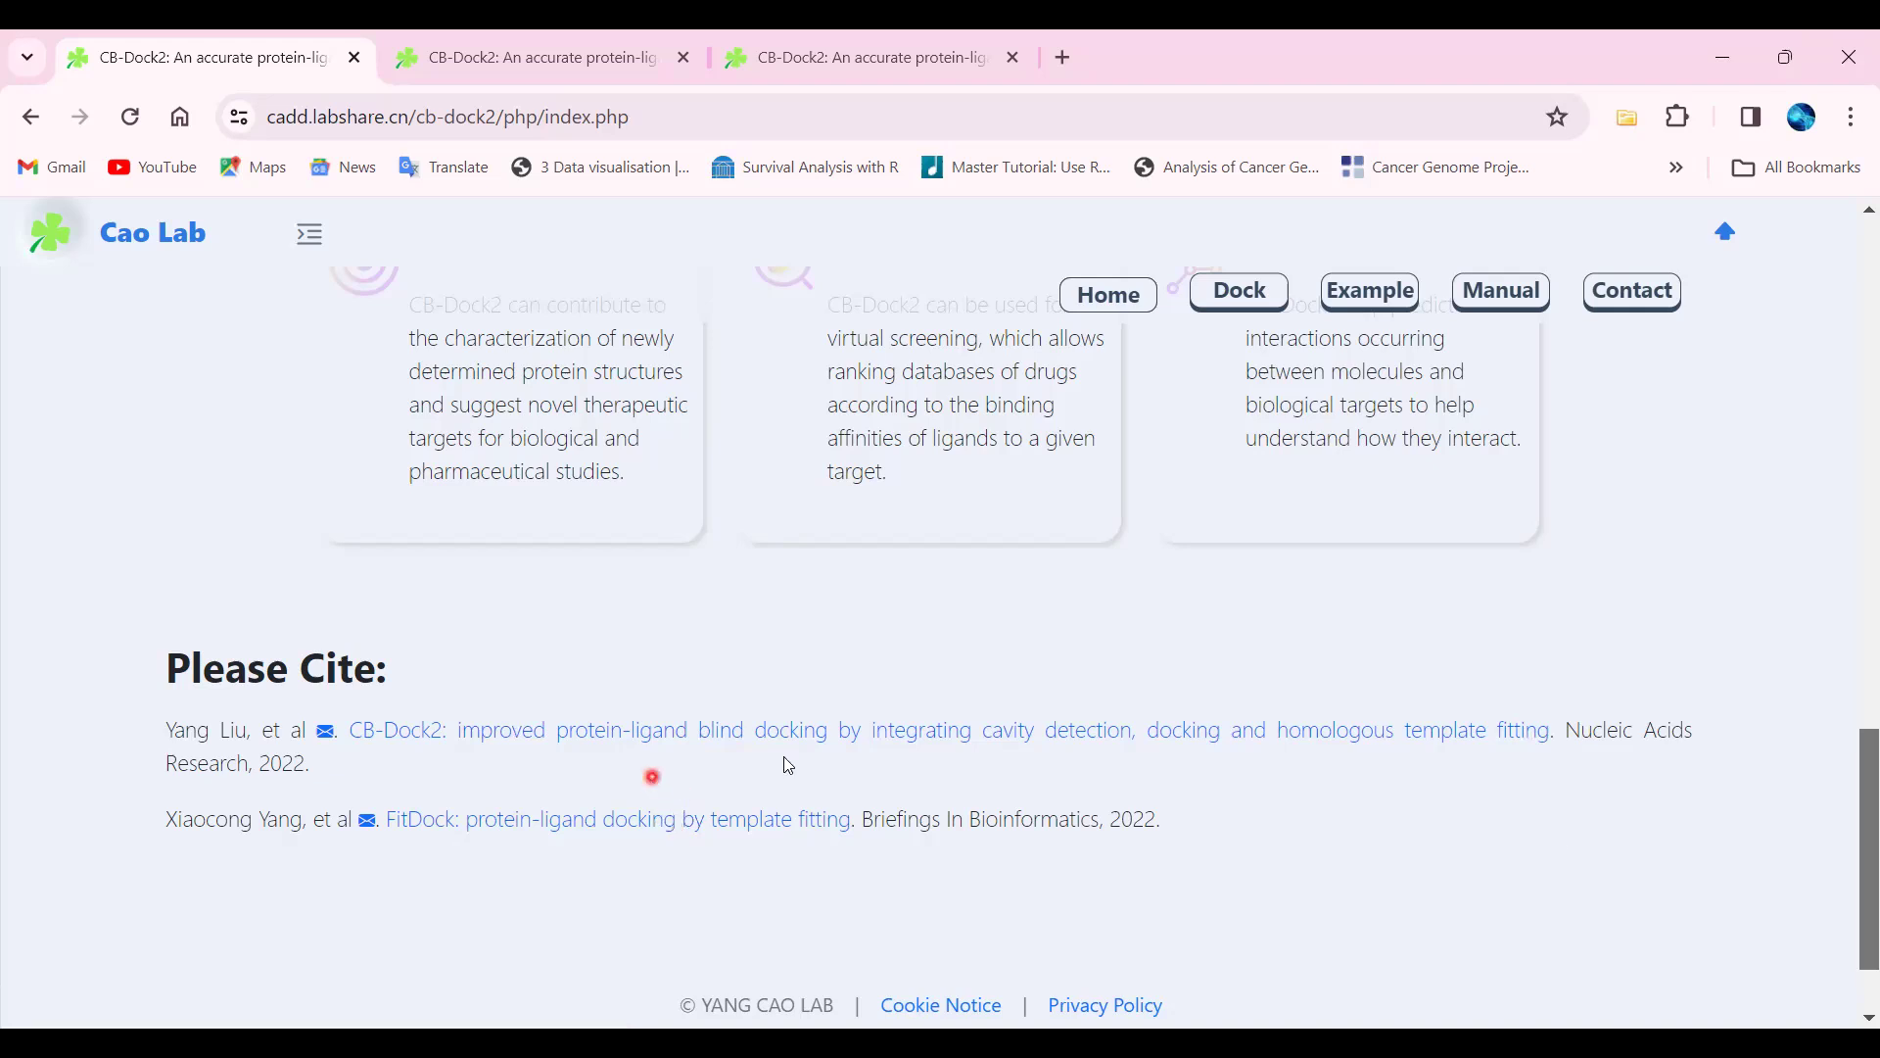
drag(1854, 818, 1854, 296)
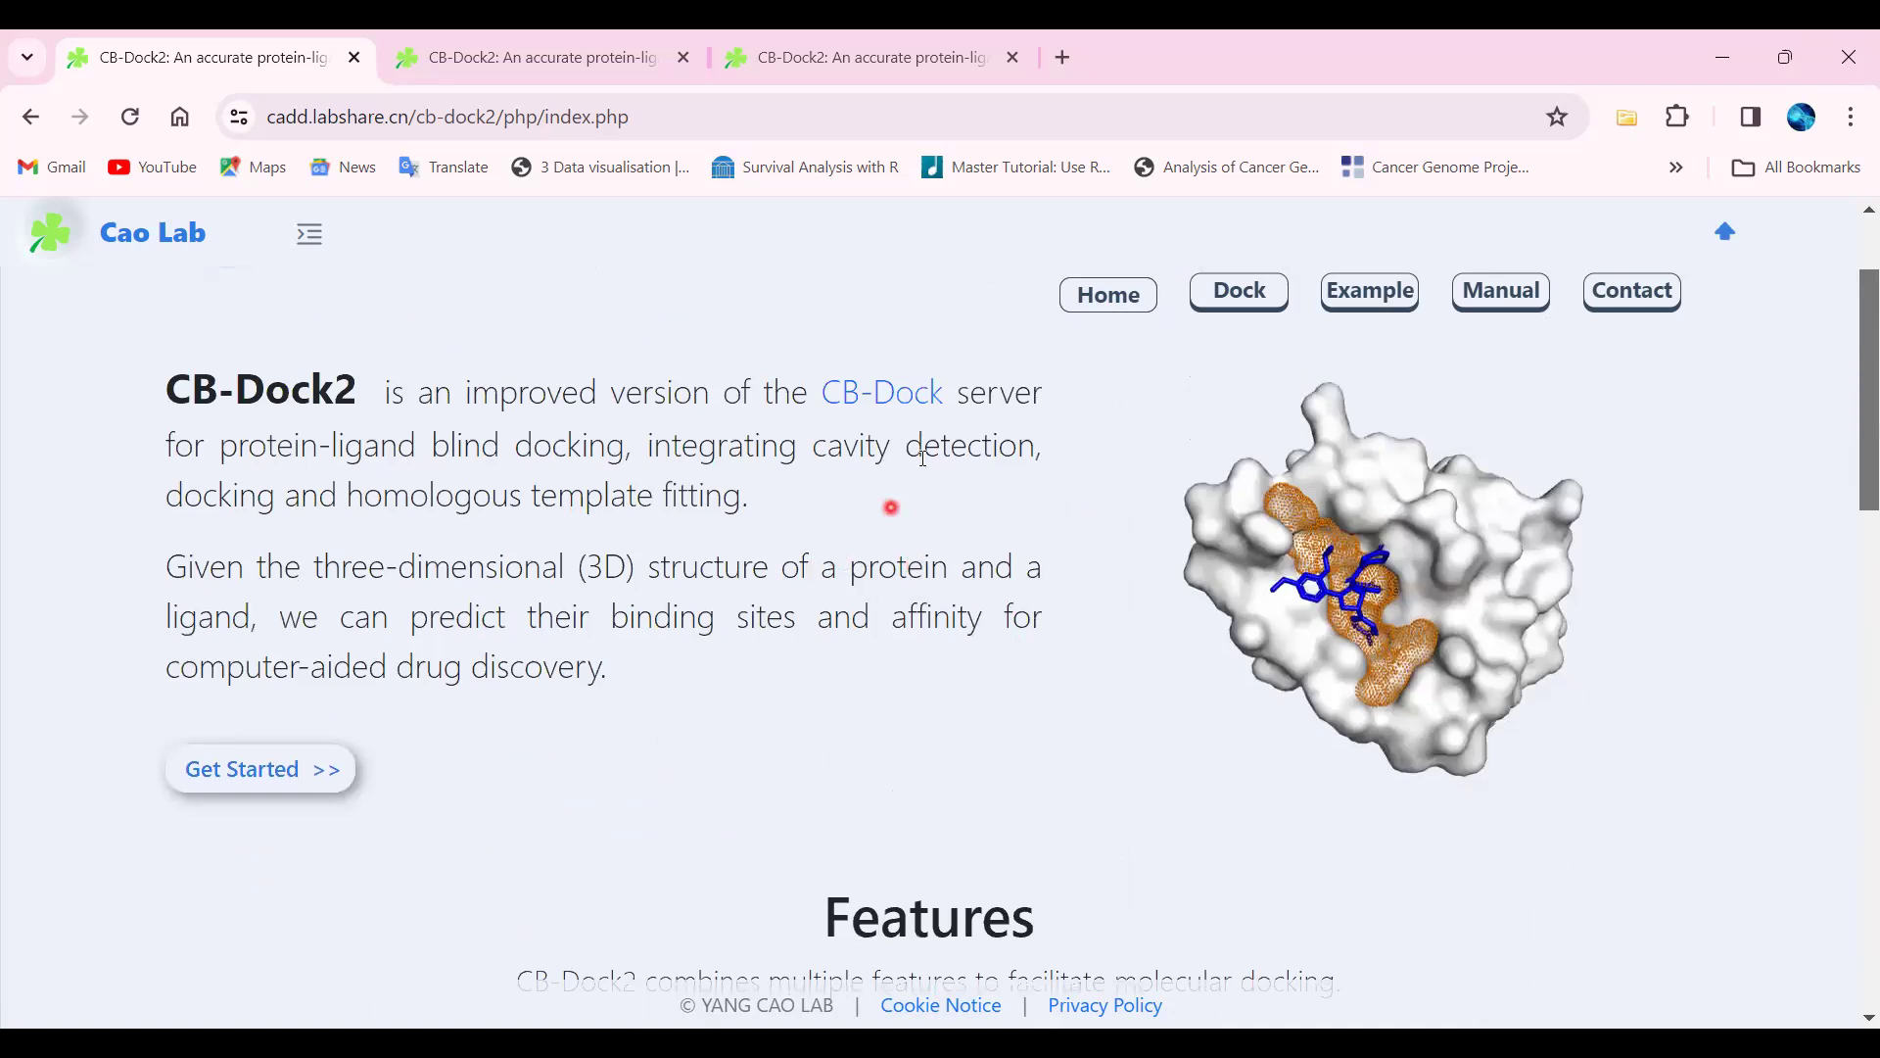
Open the docking page through Get Started and review its protein and ligand upload sections
click(255, 792)
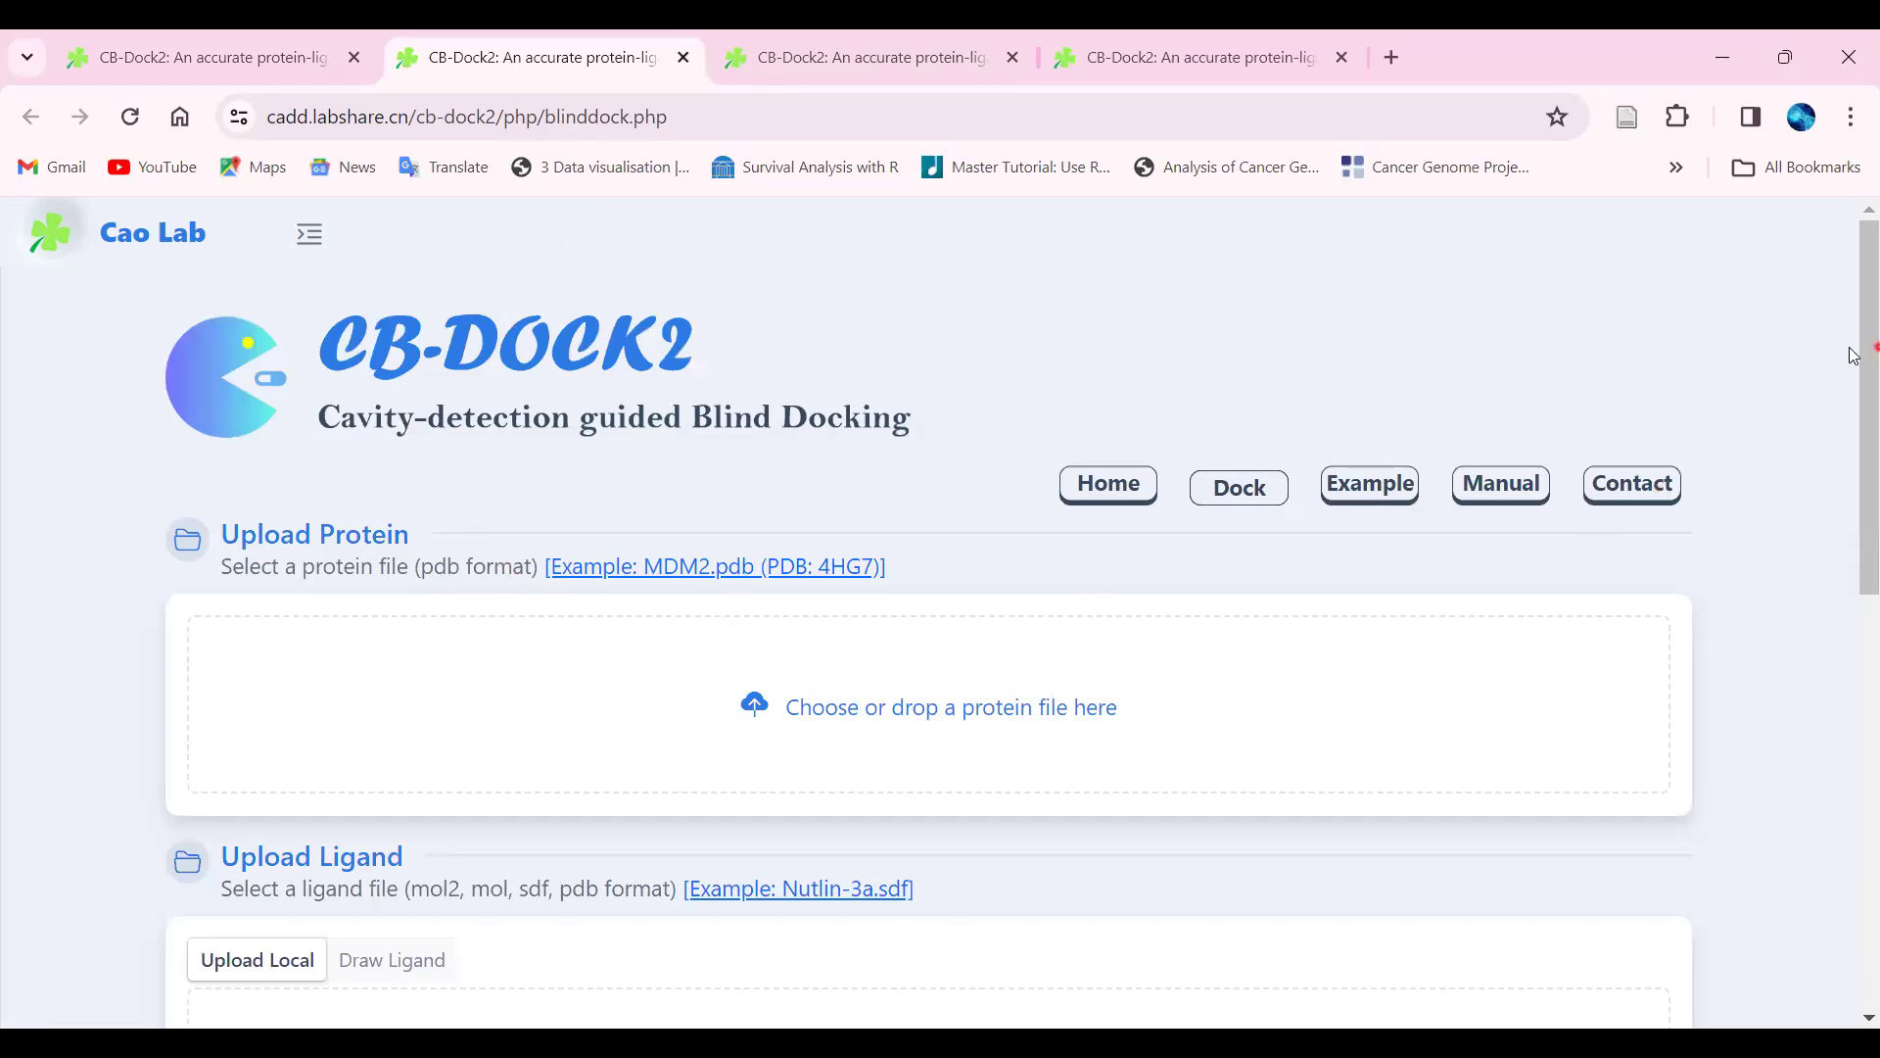
drag(1854, 355, 1854, 393)
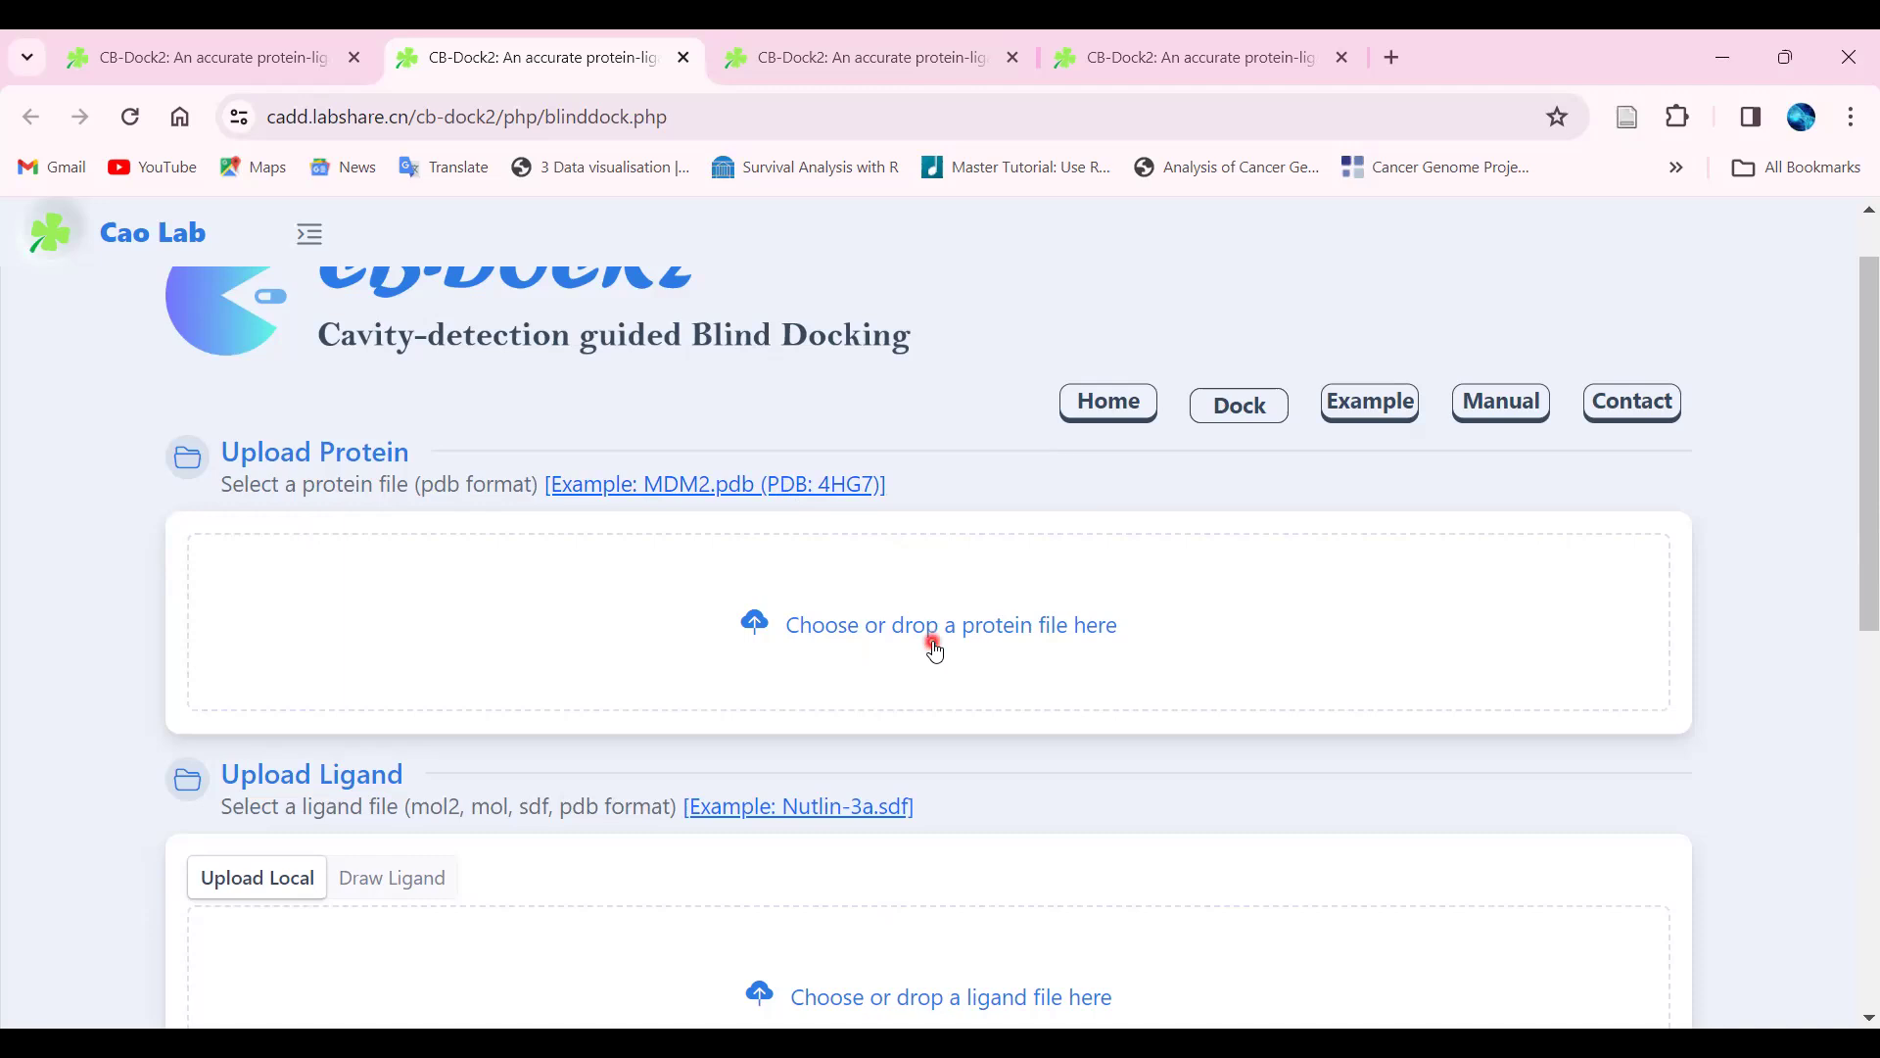
drag(1870, 441, 1854, 509)
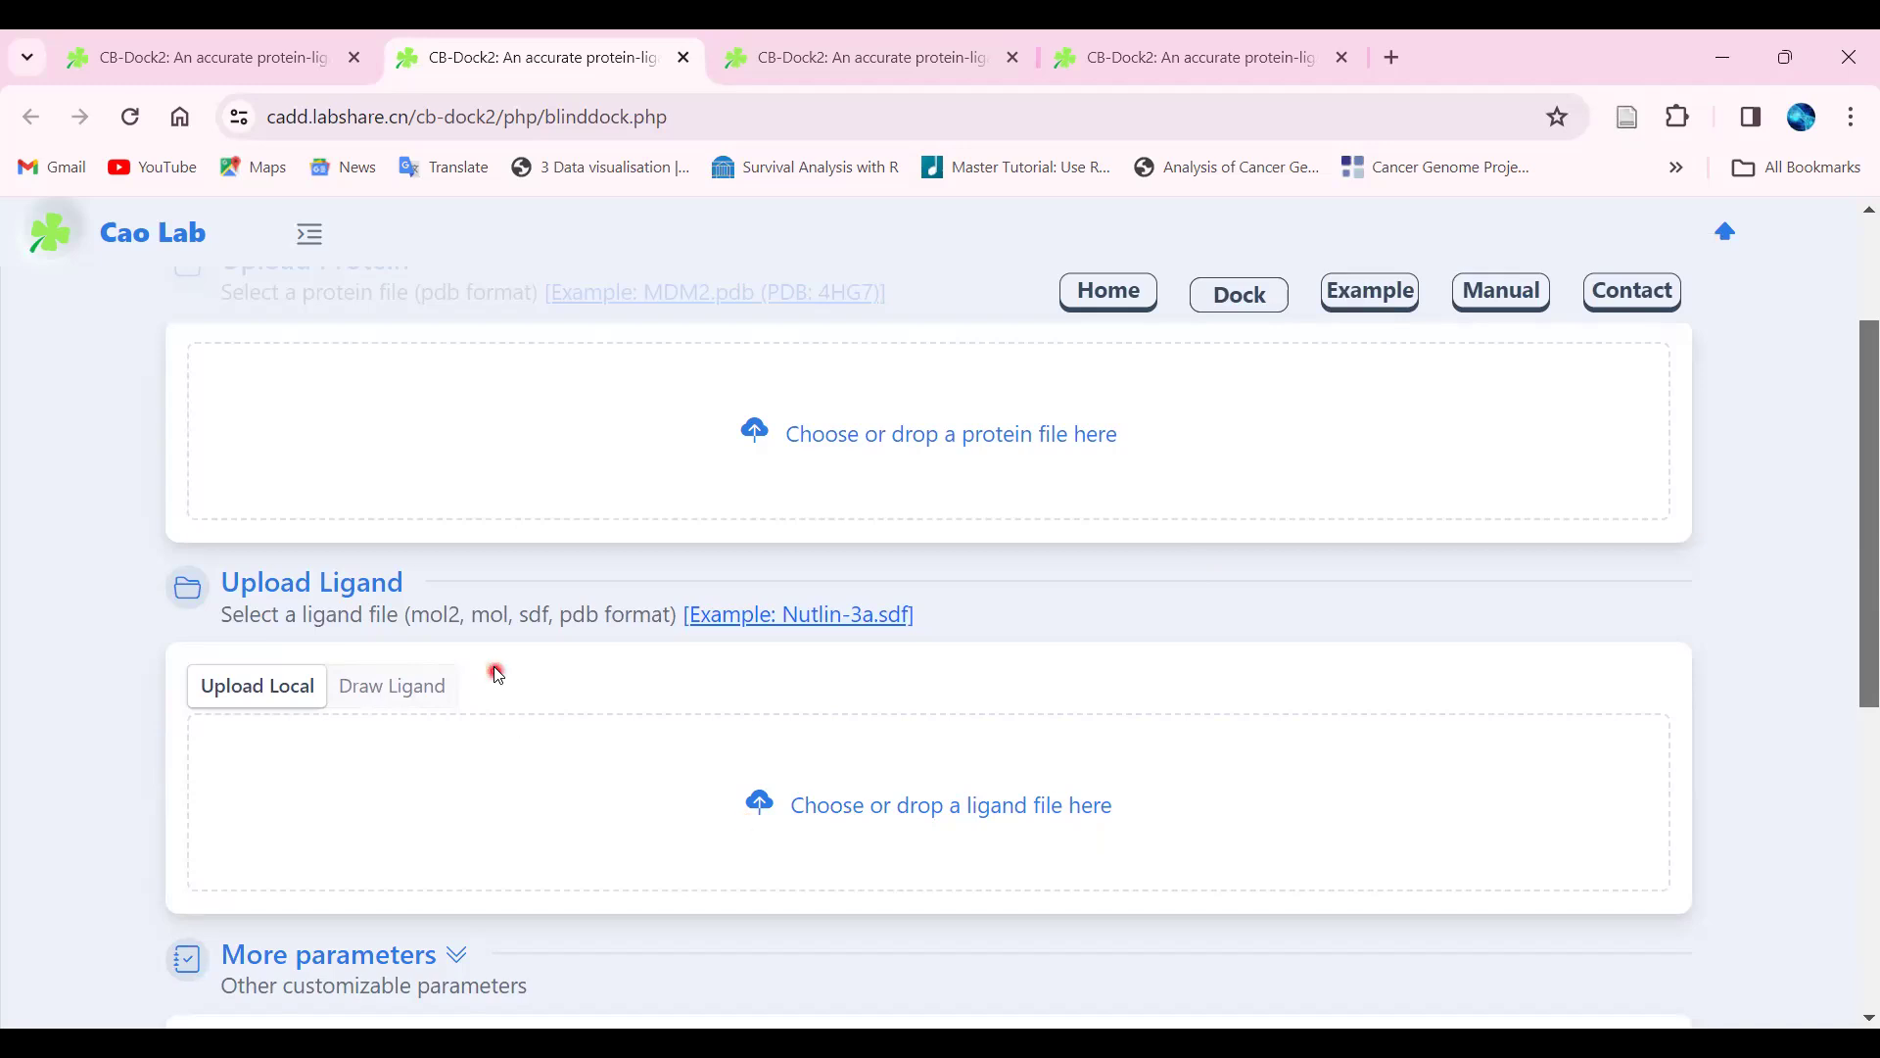
scroll(1851, 538, down, 2)
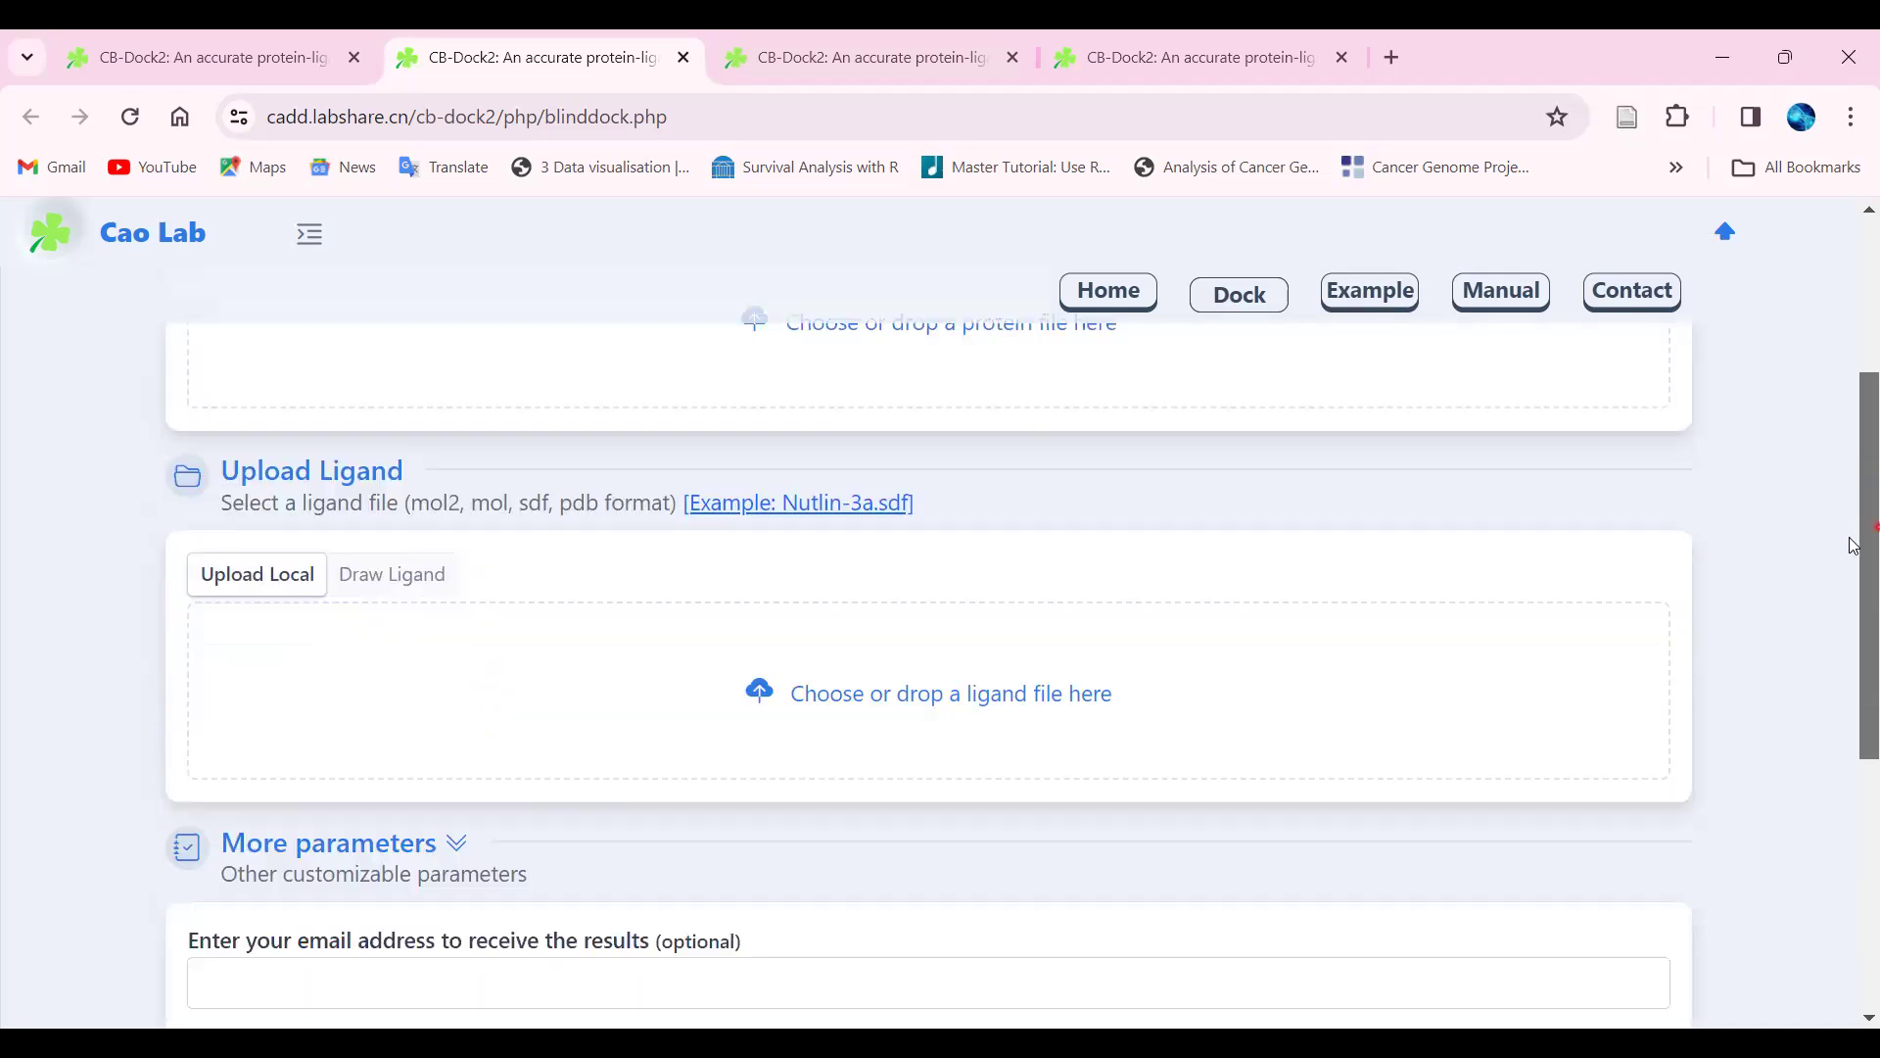
scroll(1854, 548, down, 1)
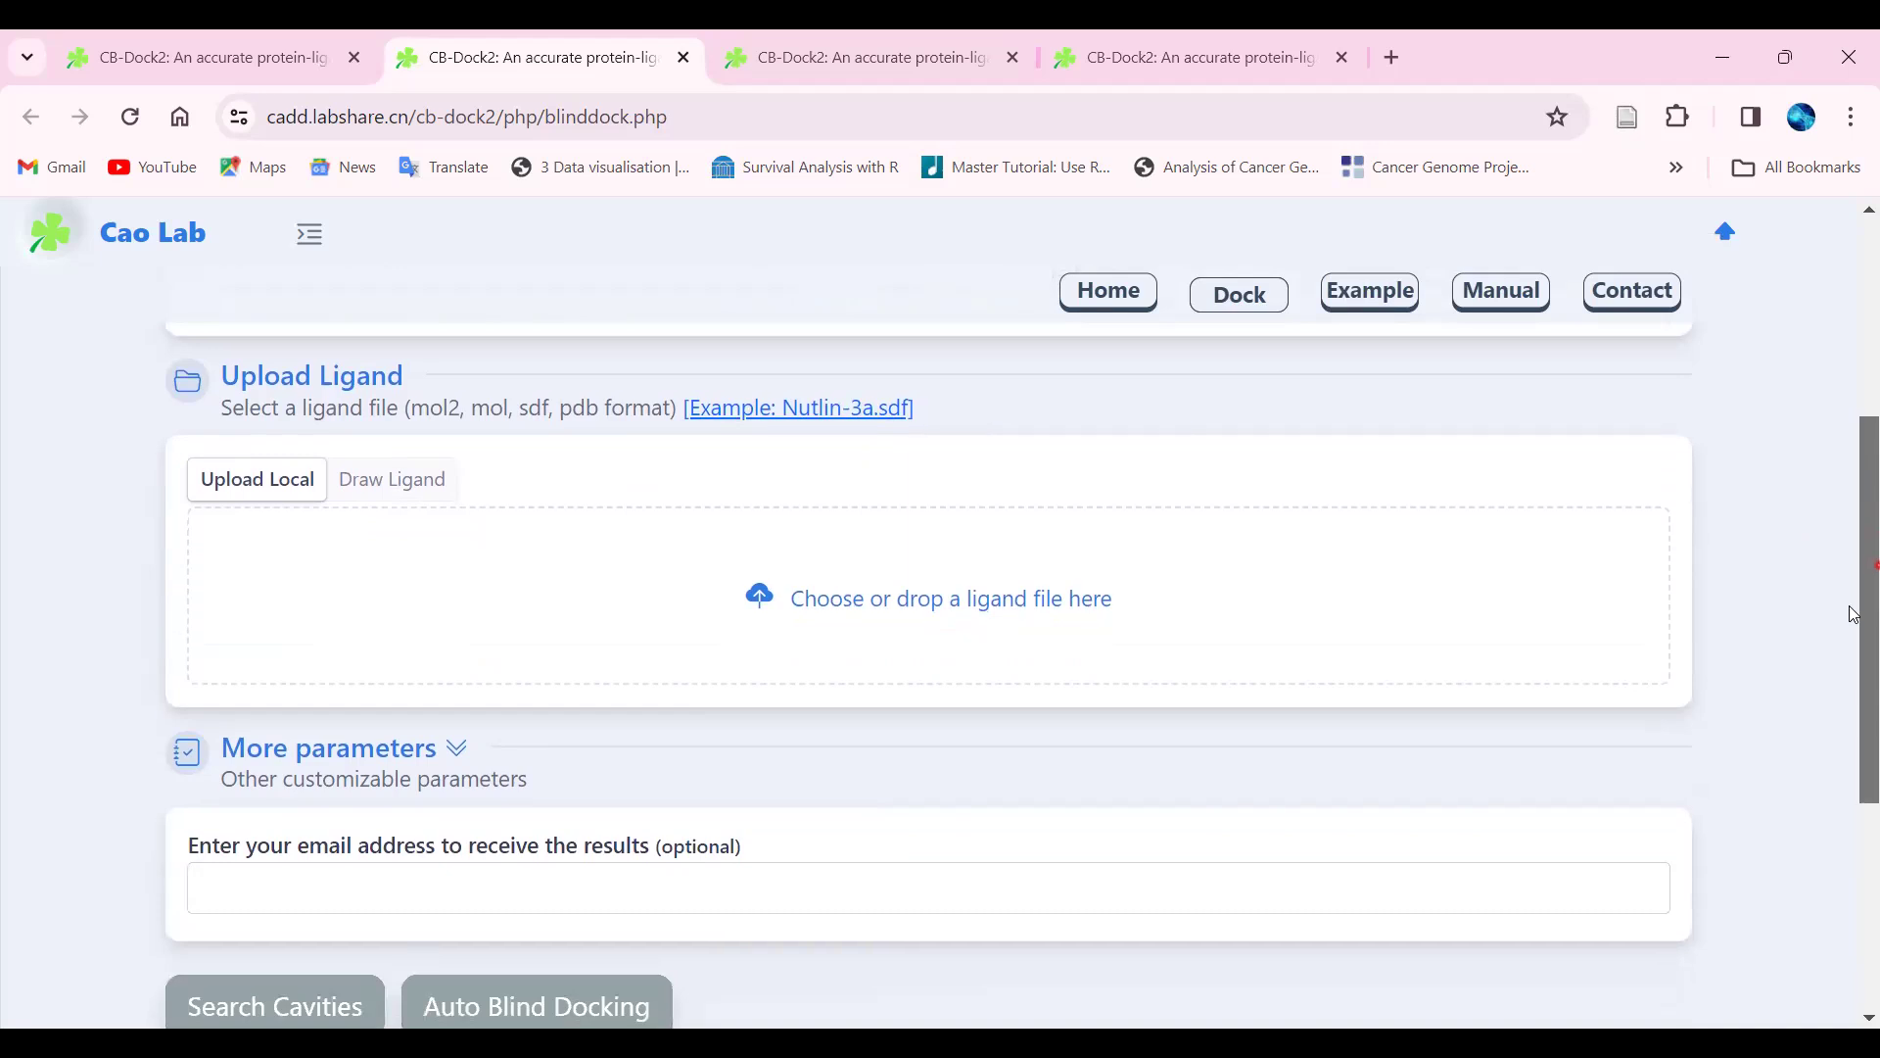
scroll(1841, 588, down, 2)
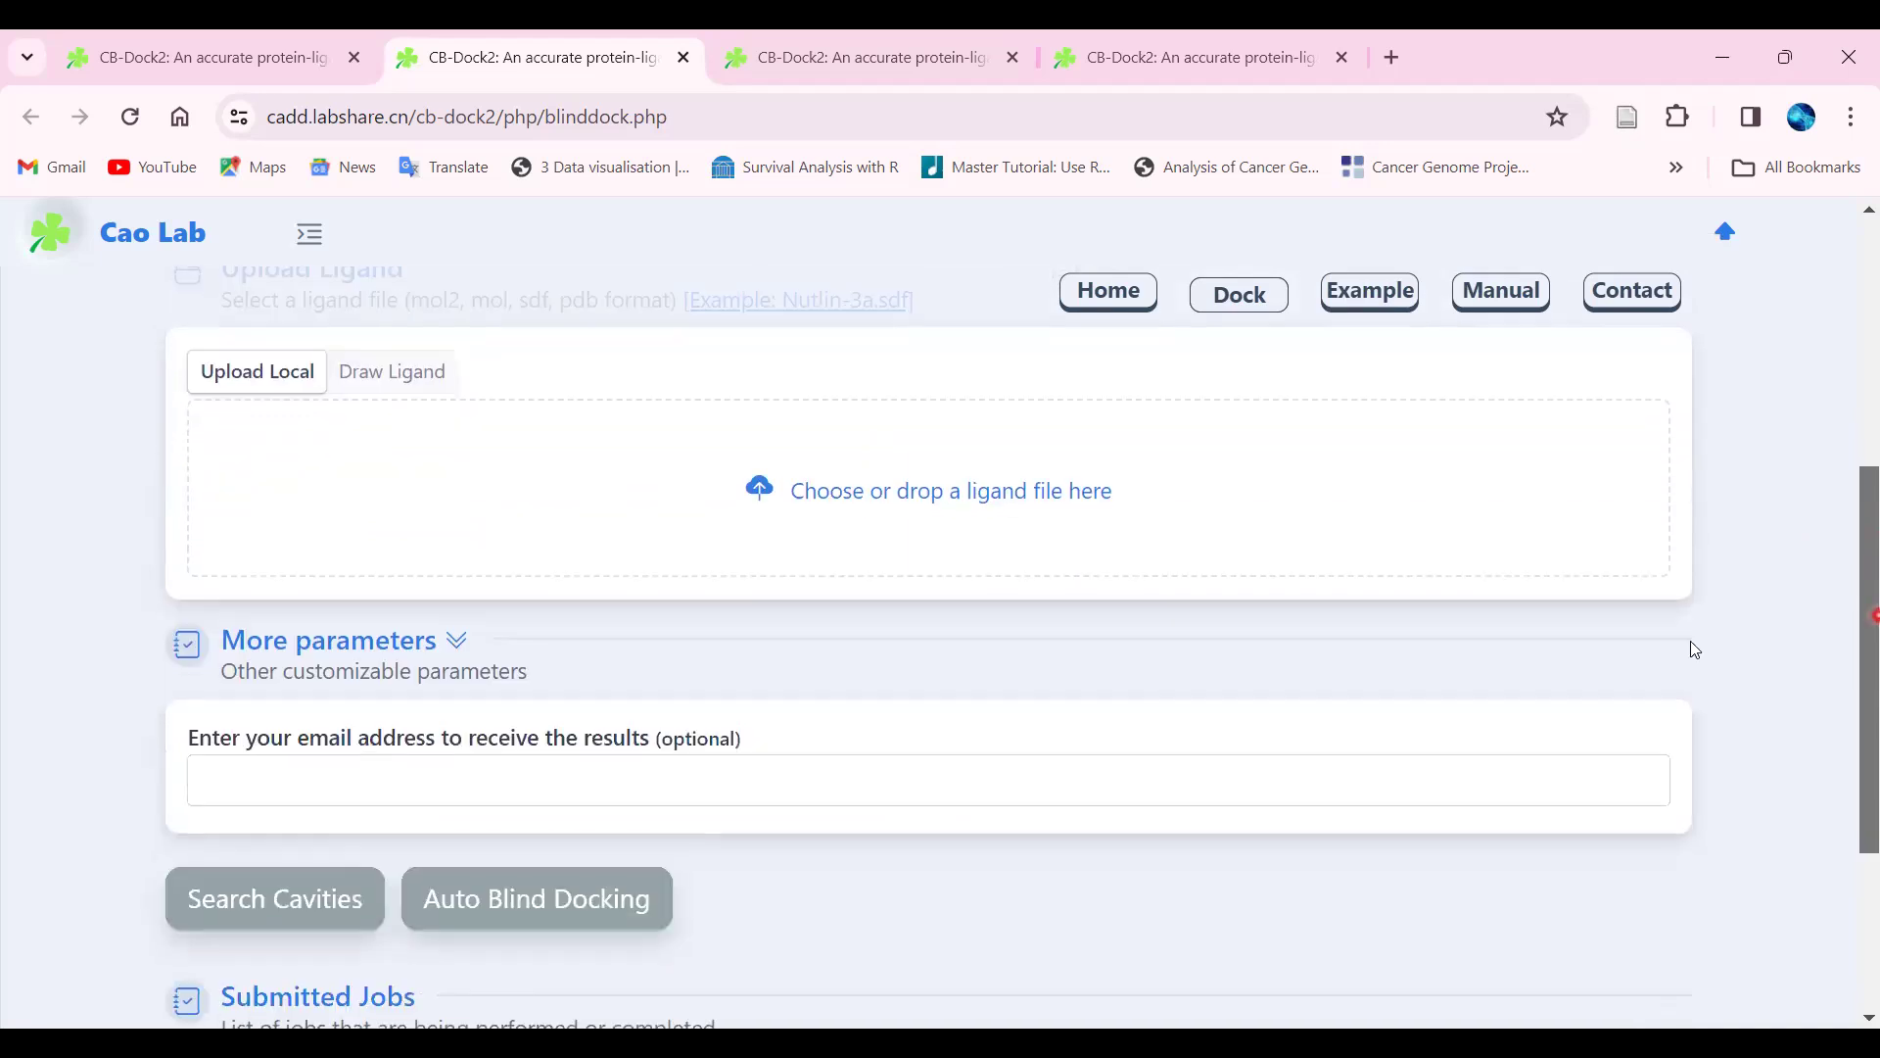
Expand the additional docking parameters and review them together with the email option and submitted jobs list
click(463, 642)
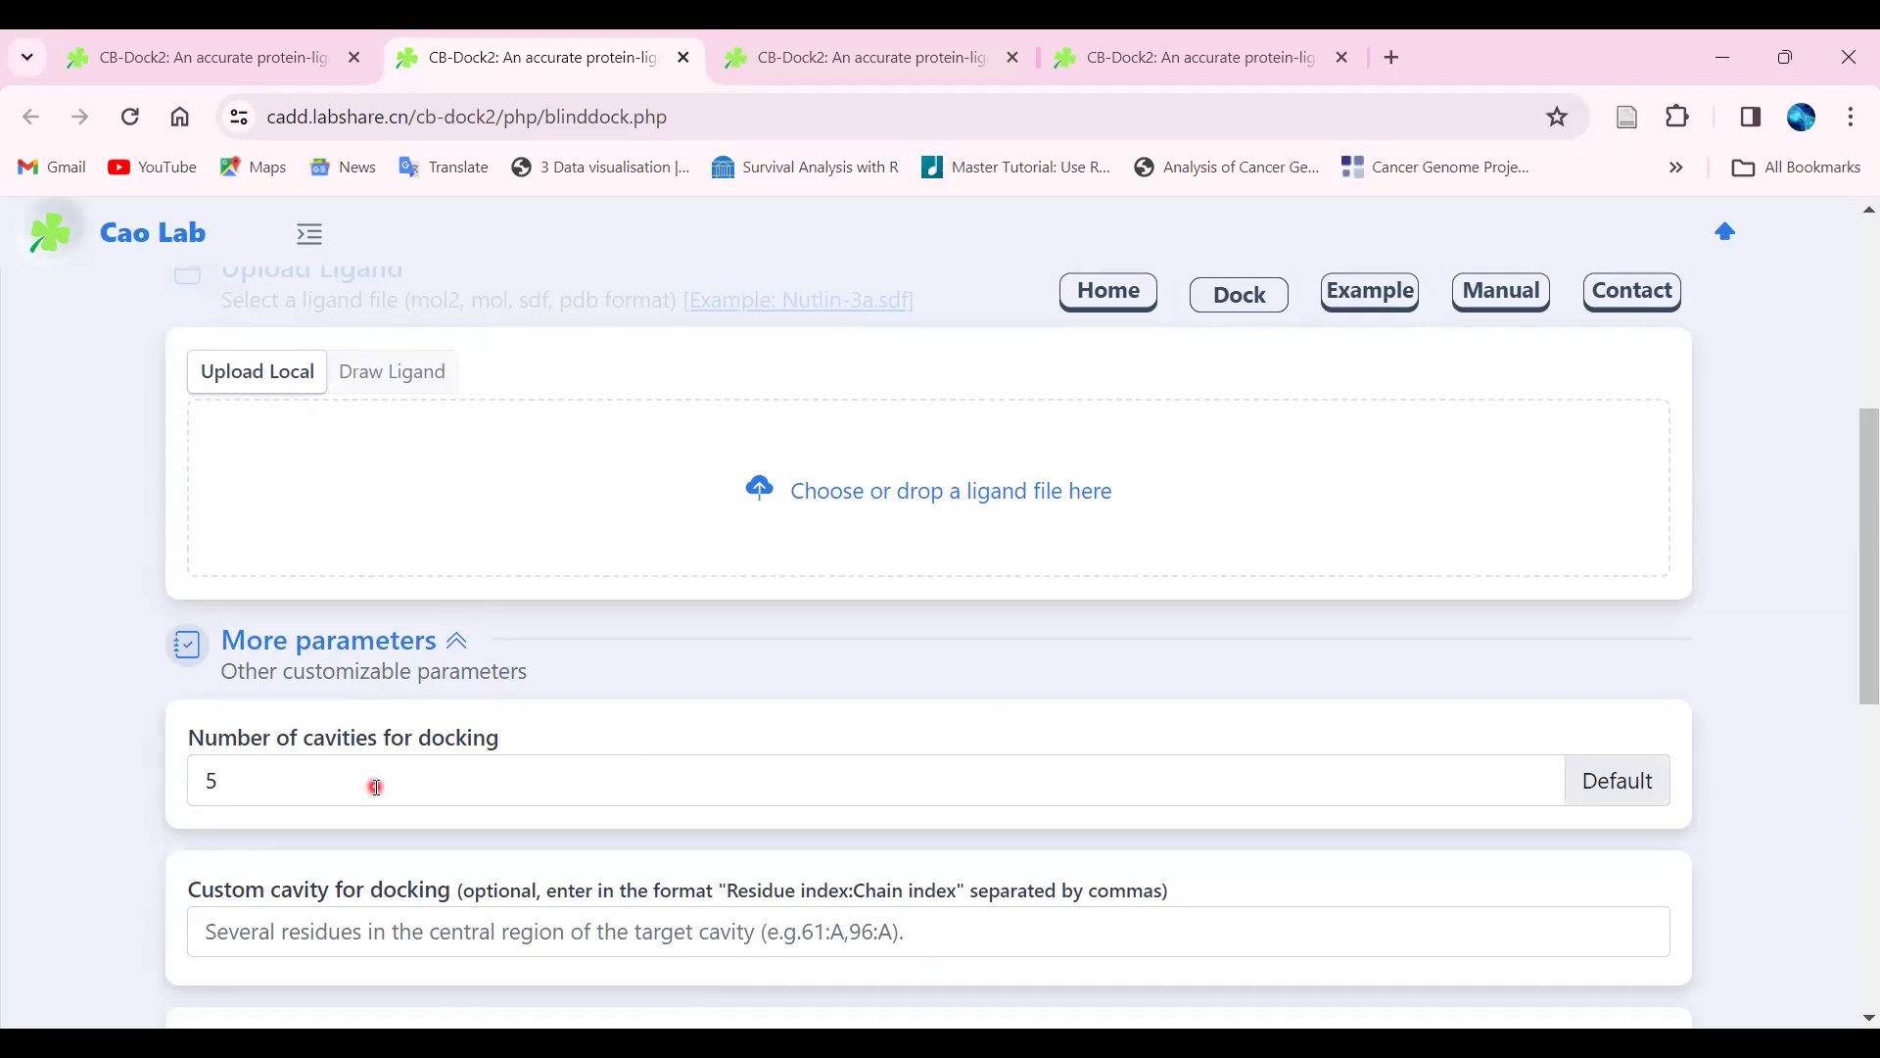
drag(1851, 545, 1851, 693)
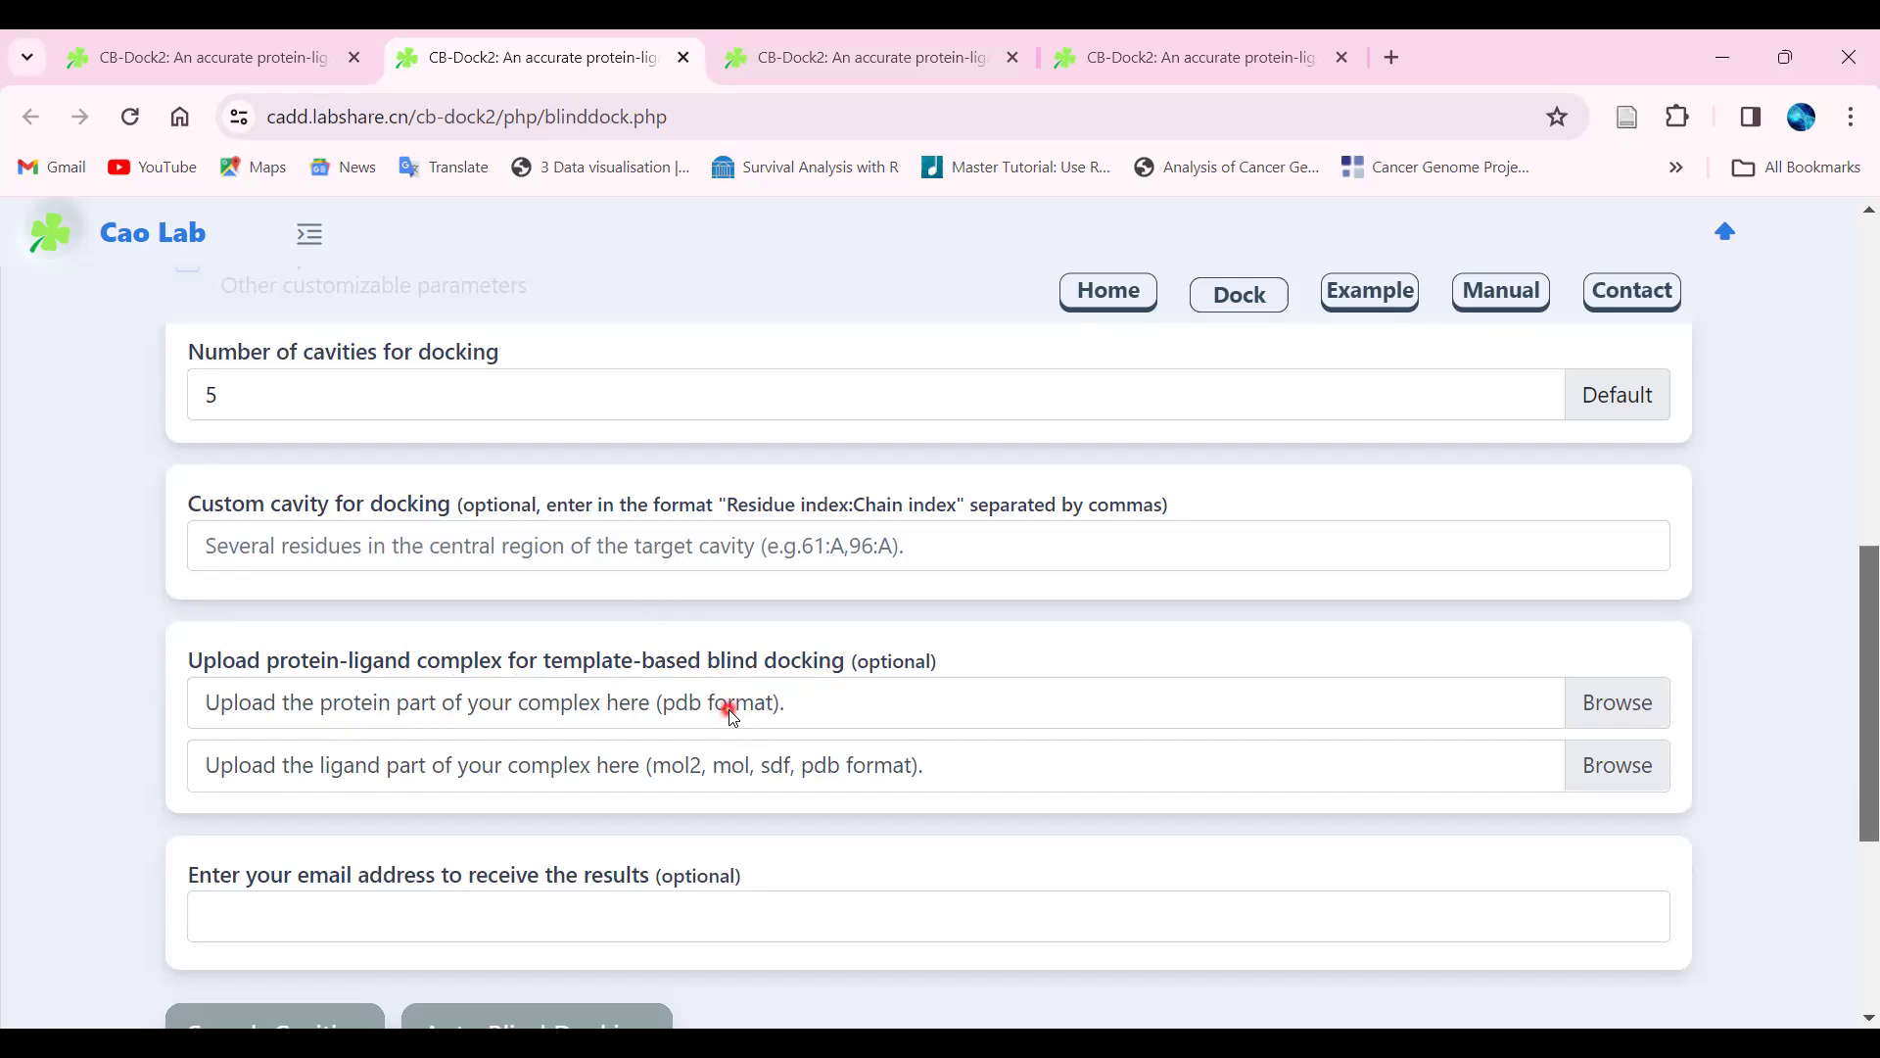
drag(1863, 668, 1854, 725)
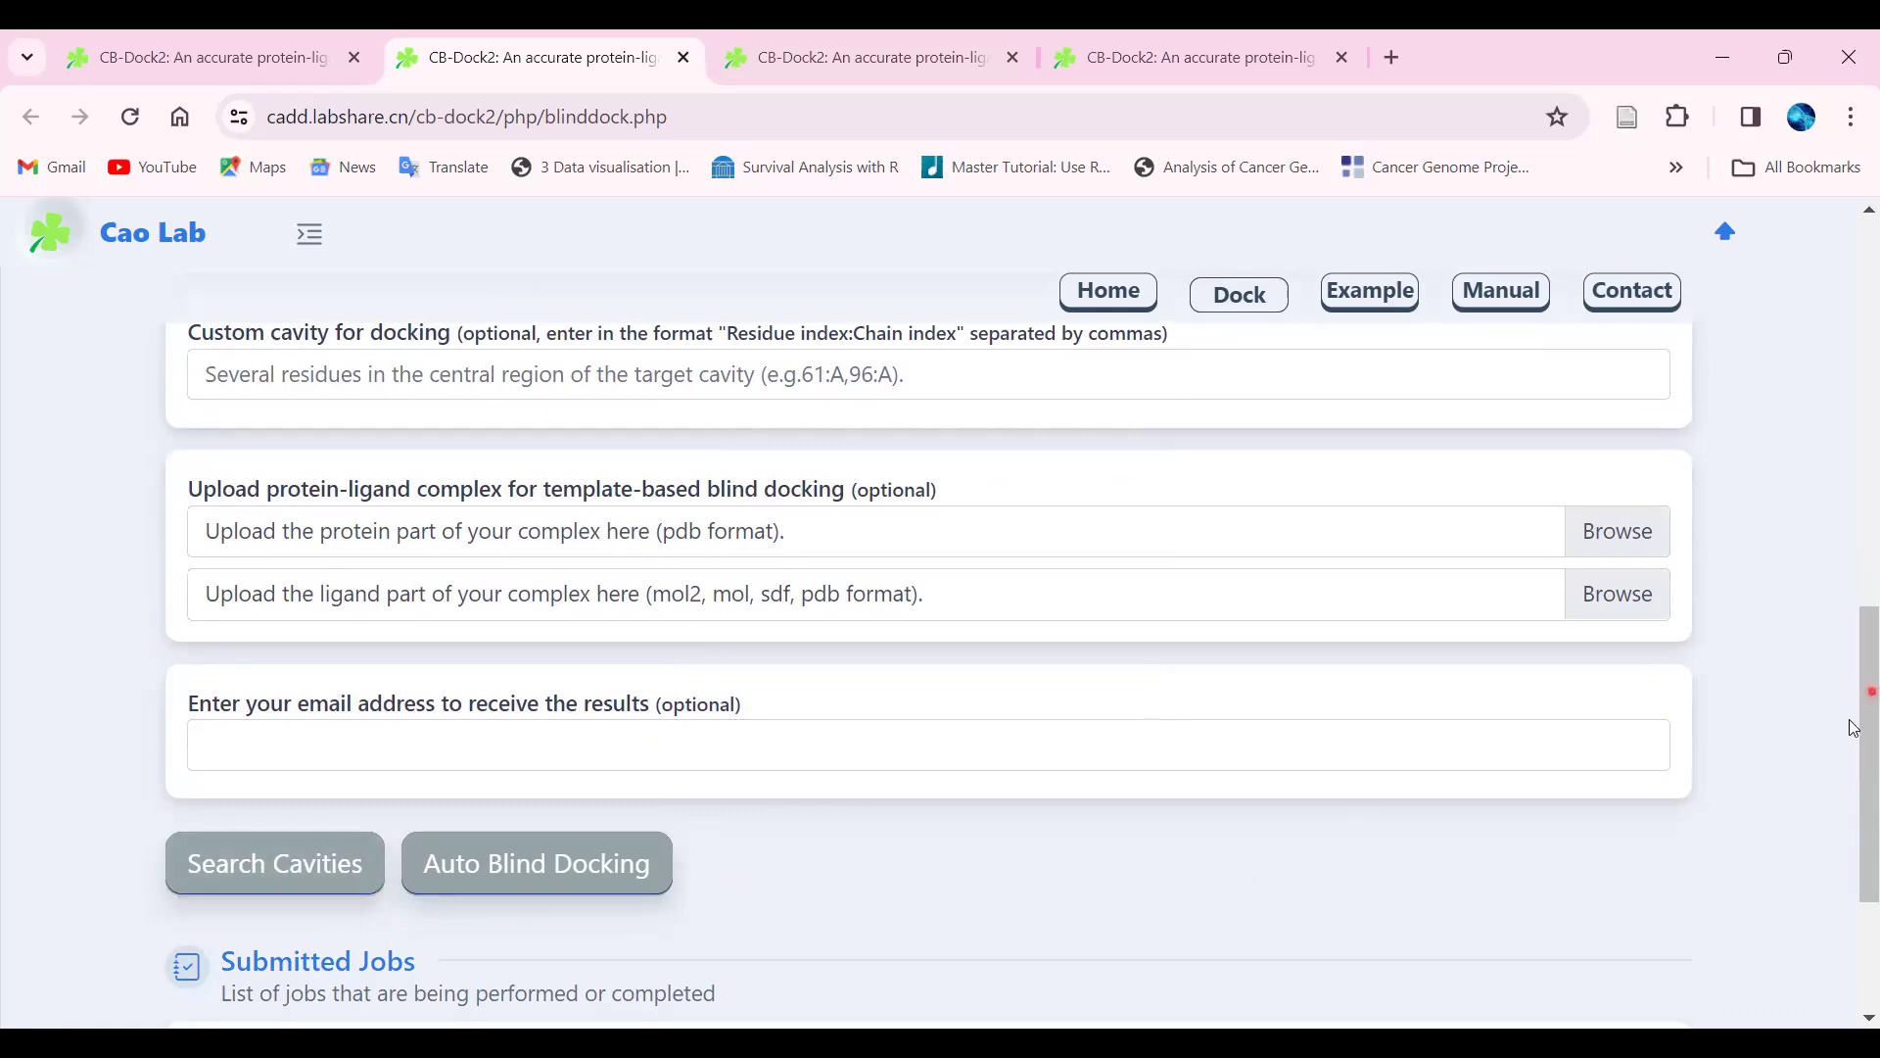
scroll(1854, 730, down, 3)
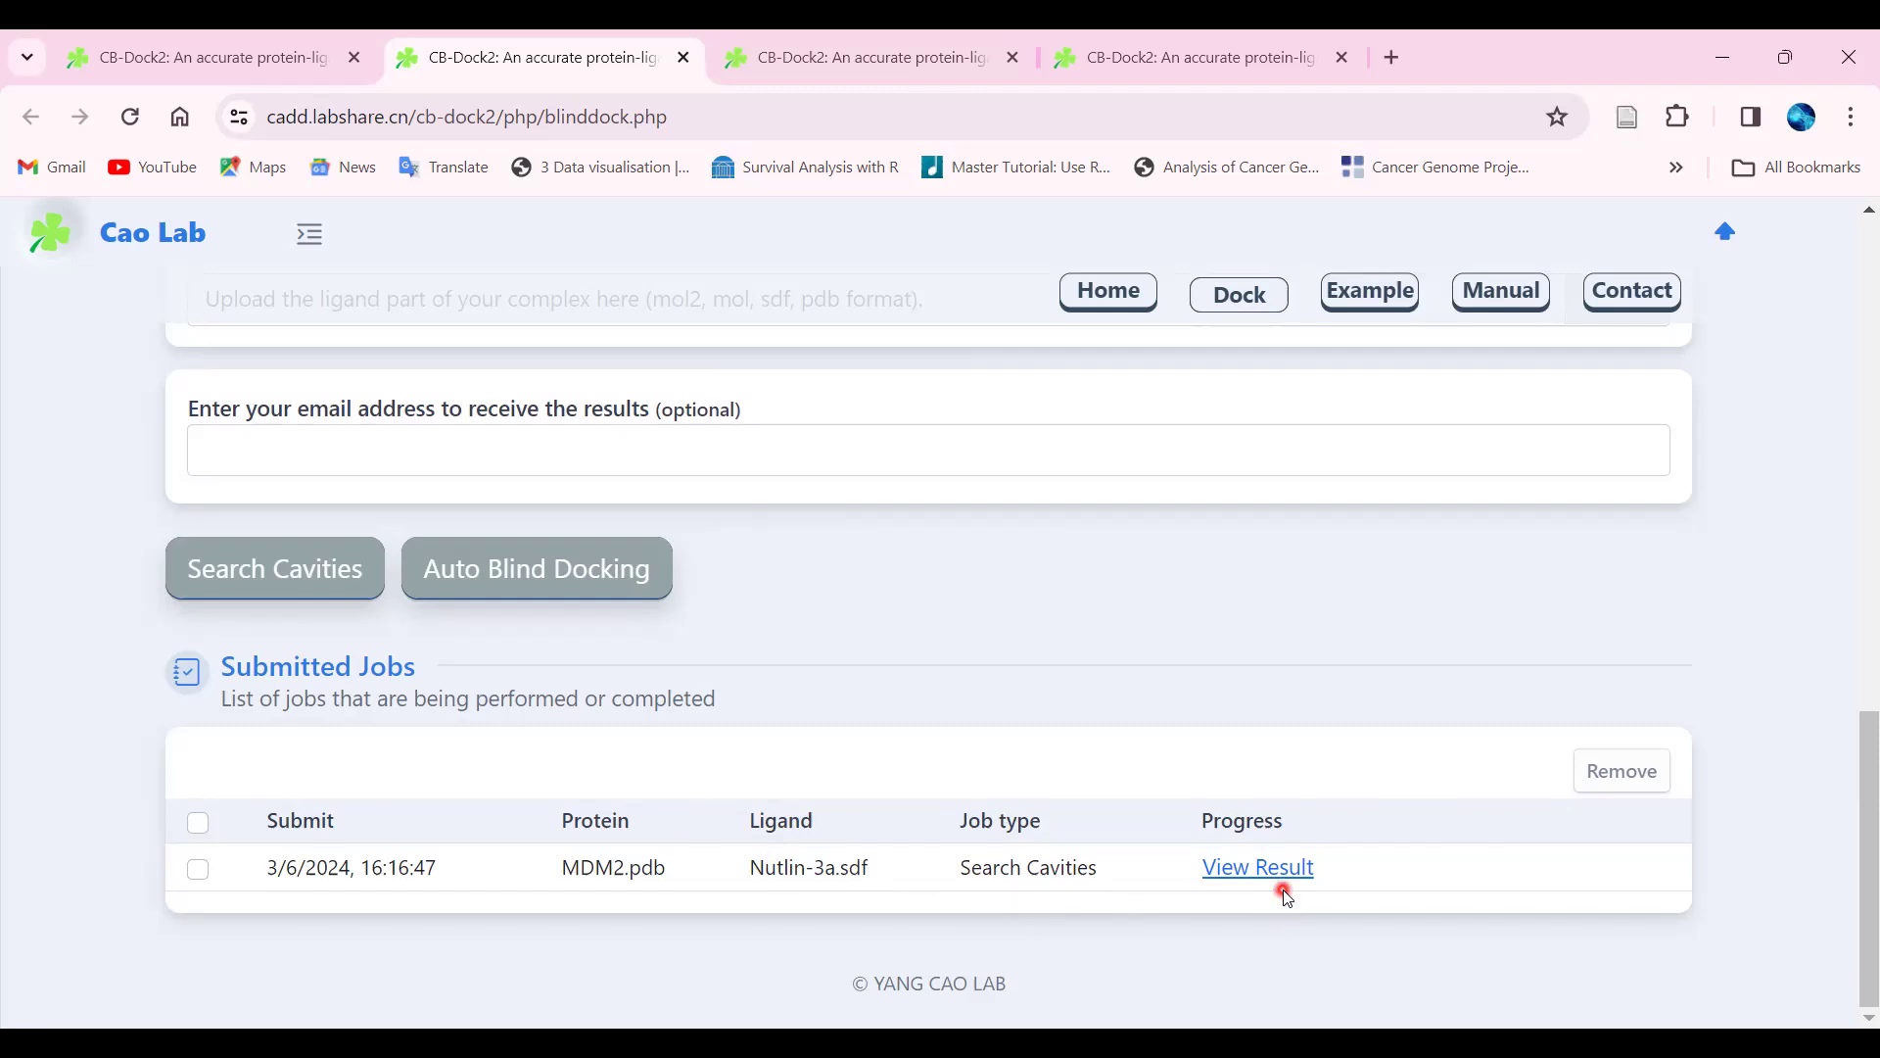
drag(1847, 869, 1841, 88)
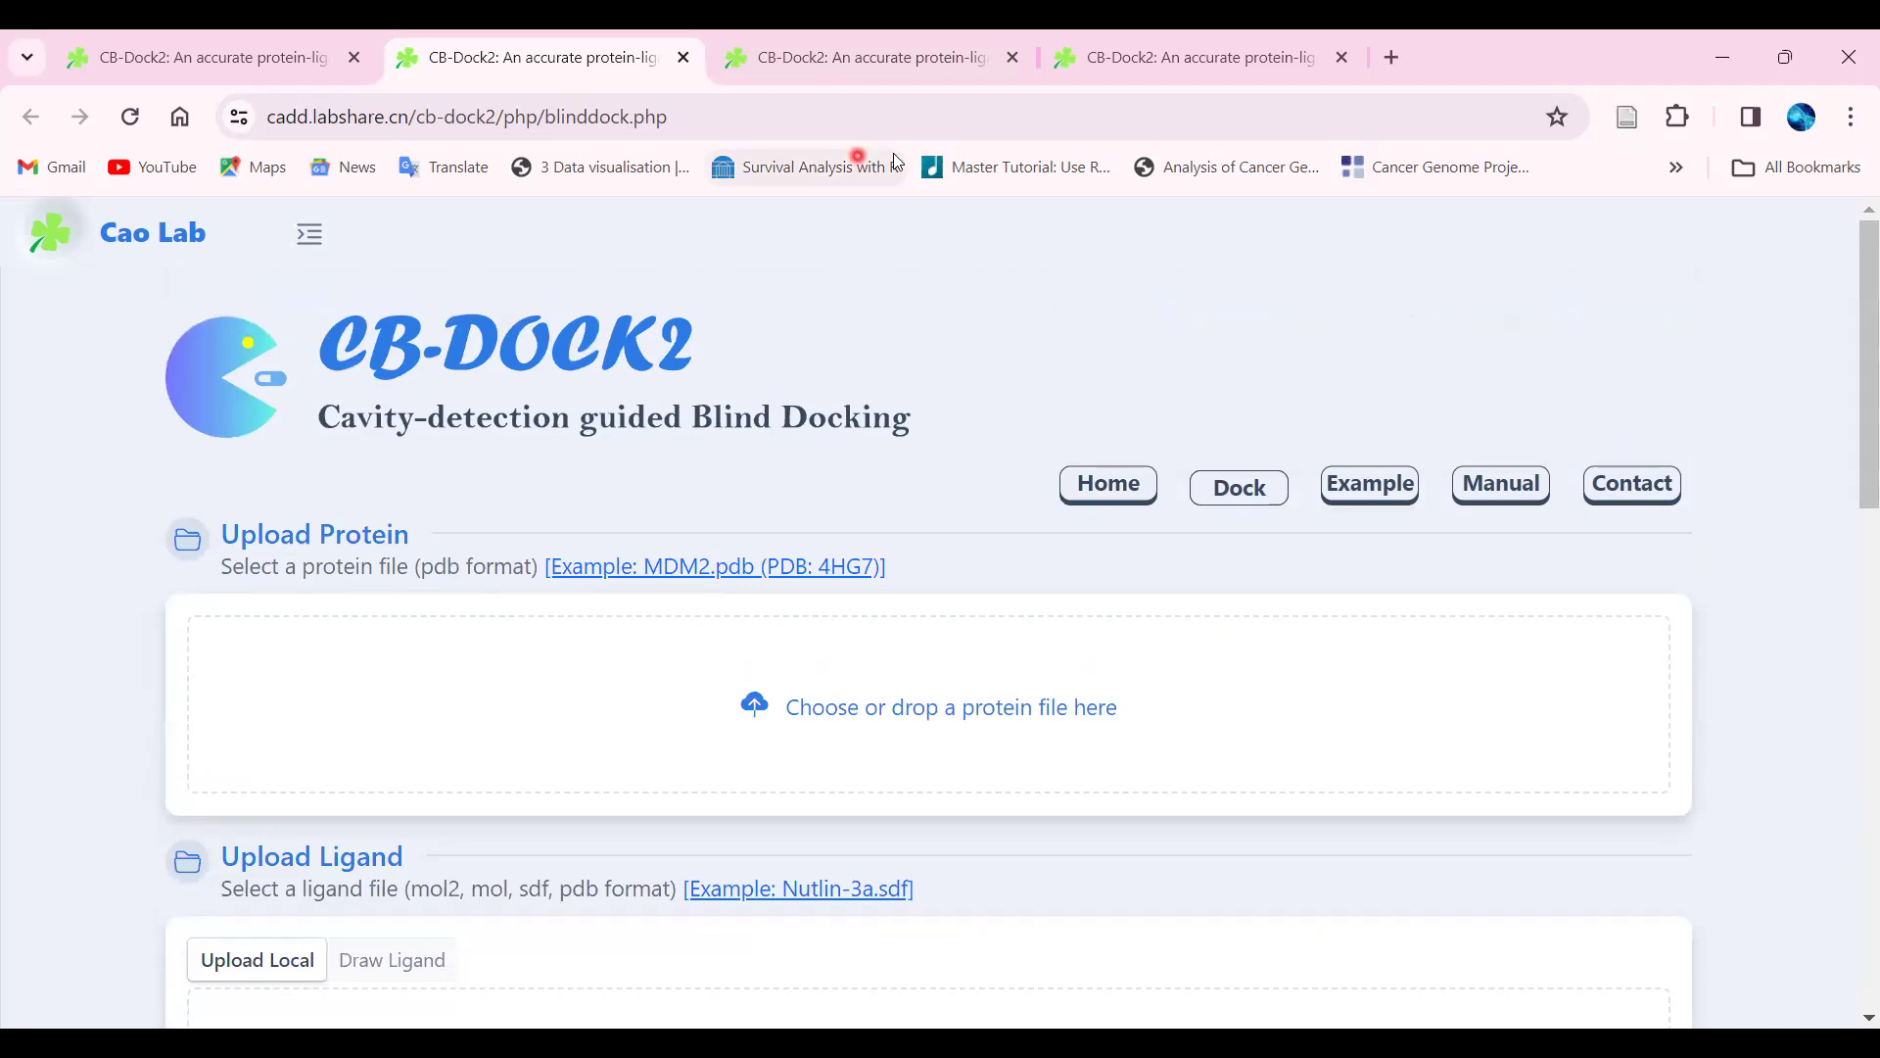
In the other open docking page, load the example protein MDM2.pdb and the example ligand Nutlin-3a.sdf
click(854, 56)
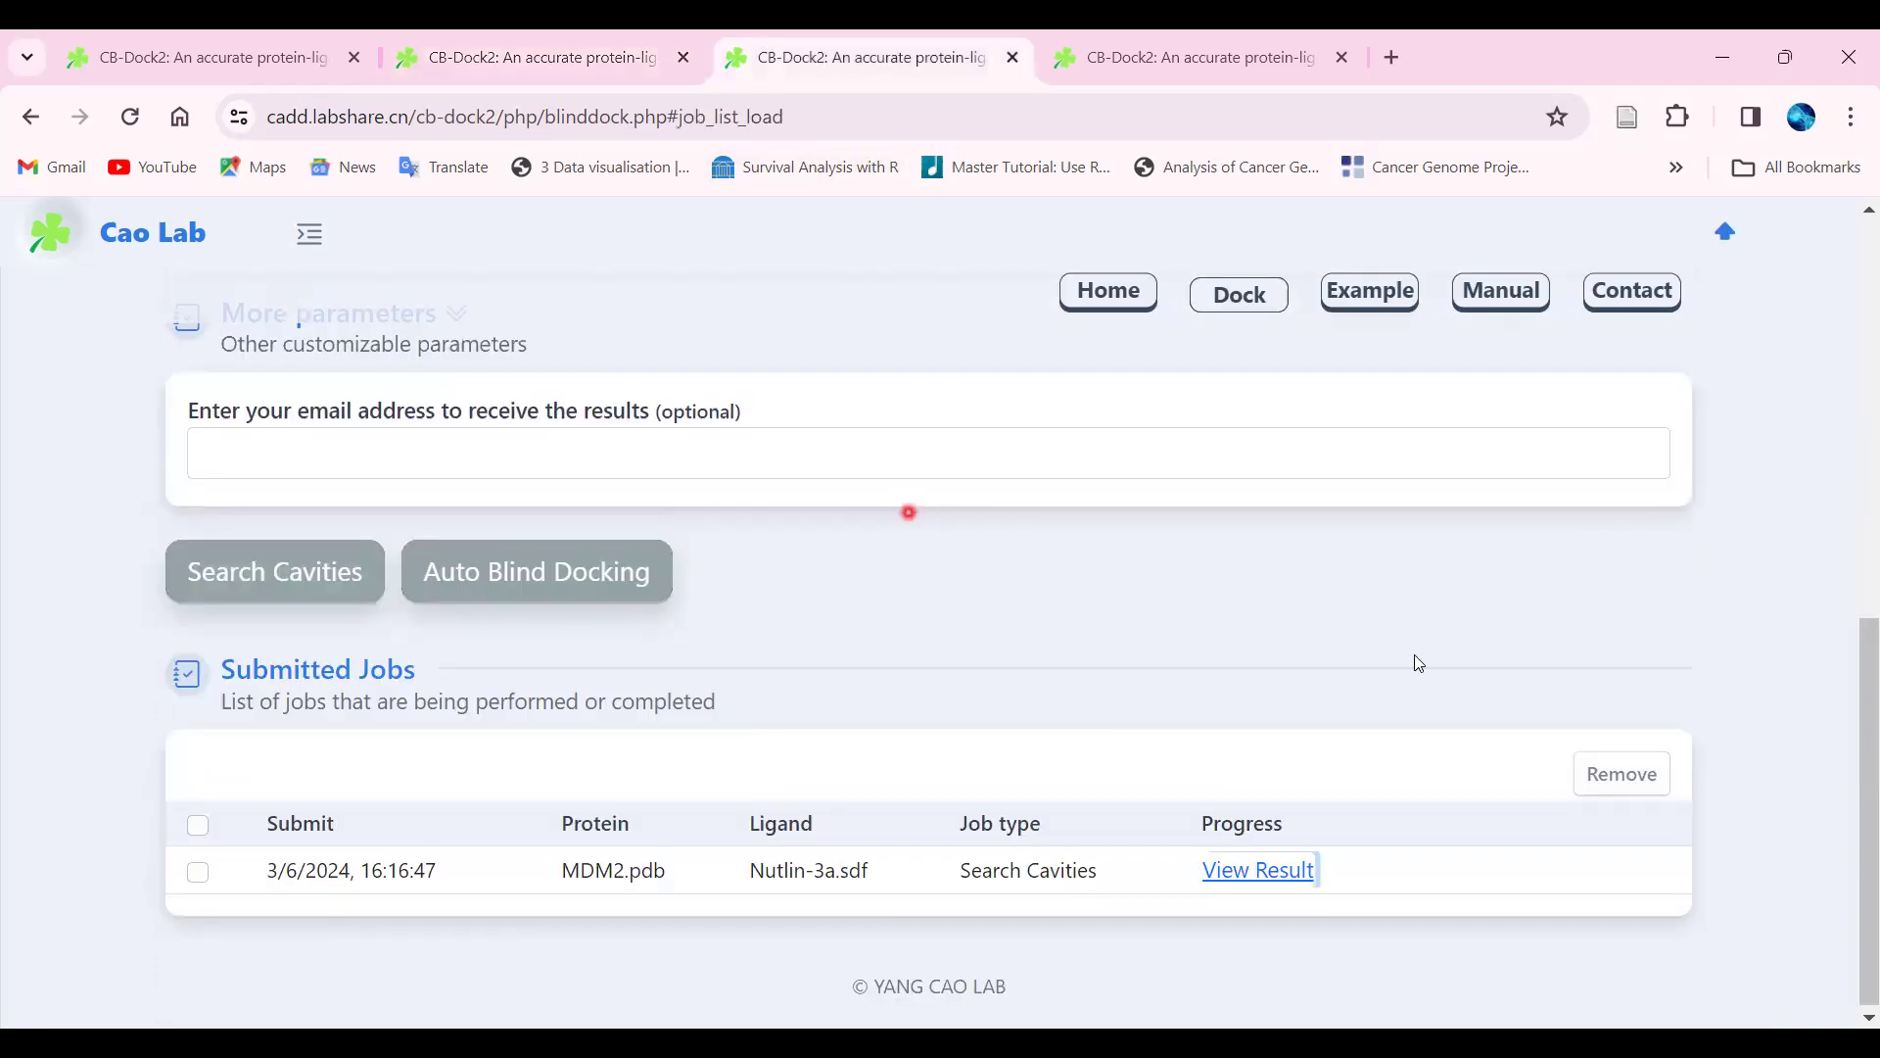
drag(1854, 766, 1856, 244)
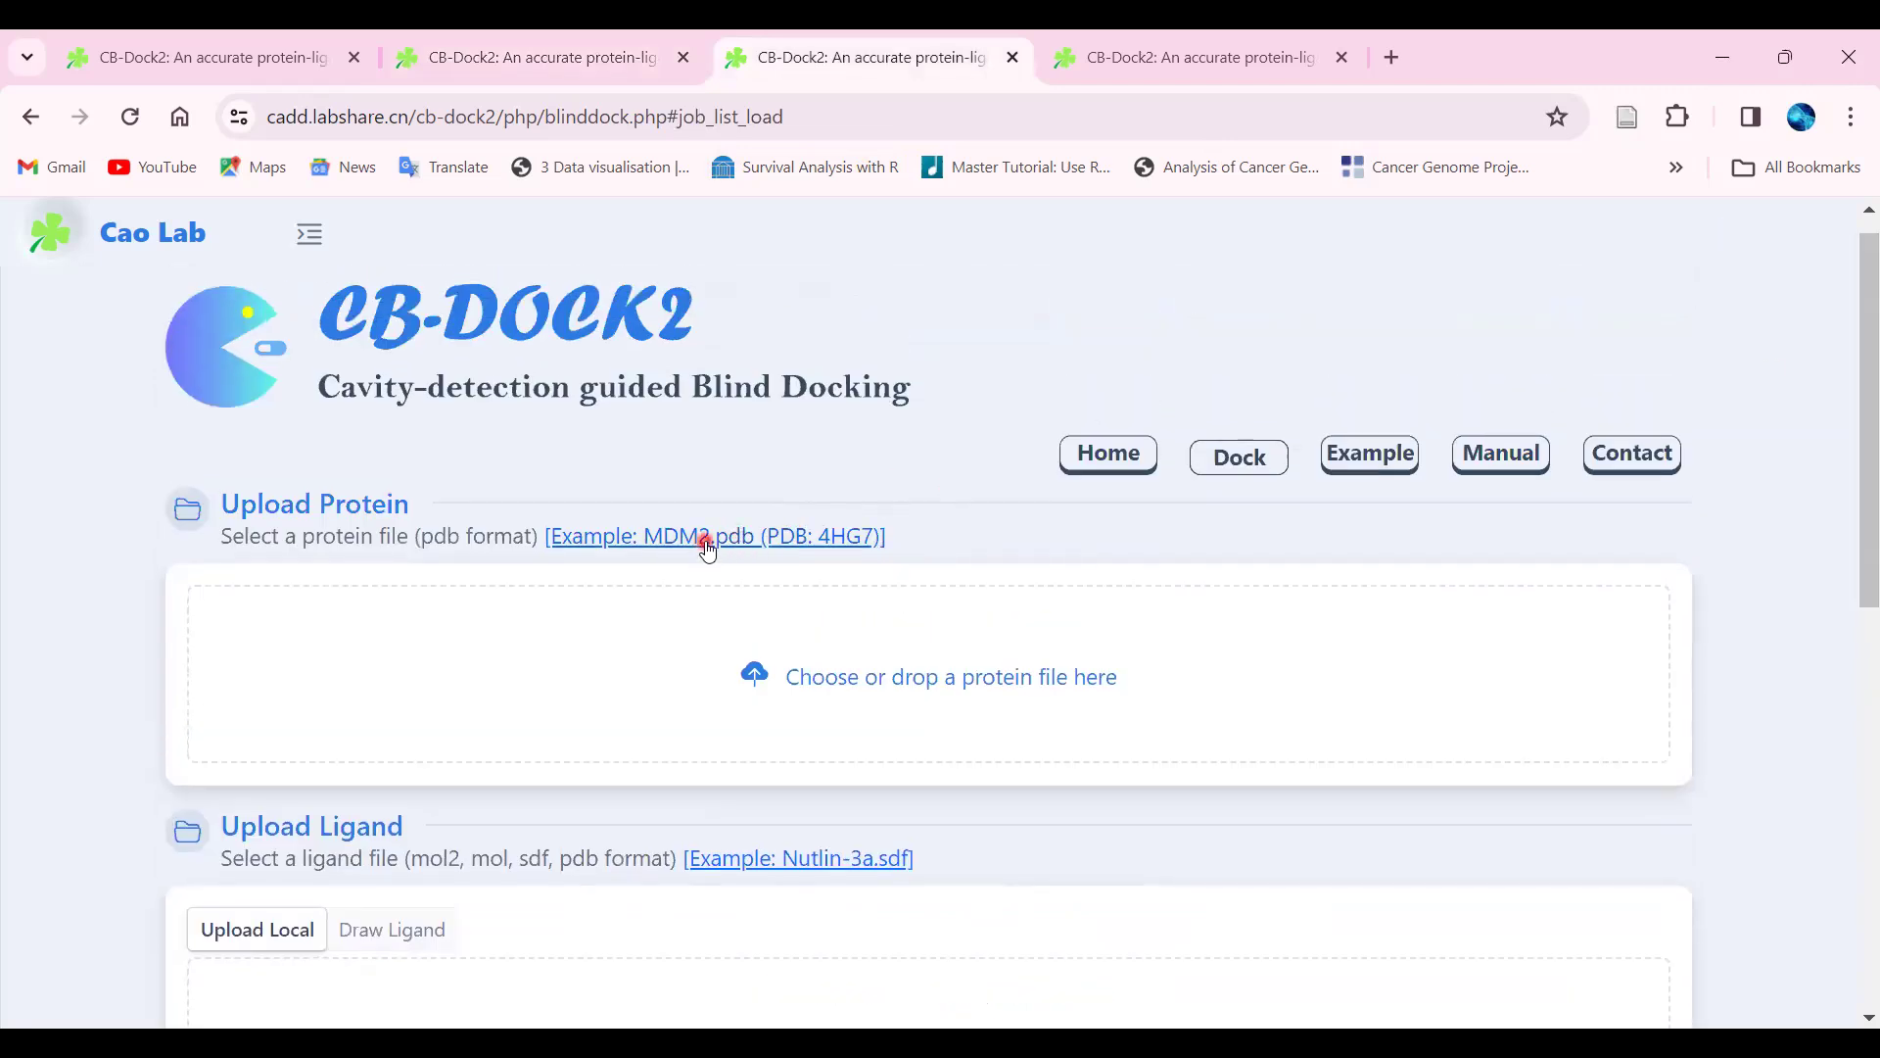
click(793, 538)
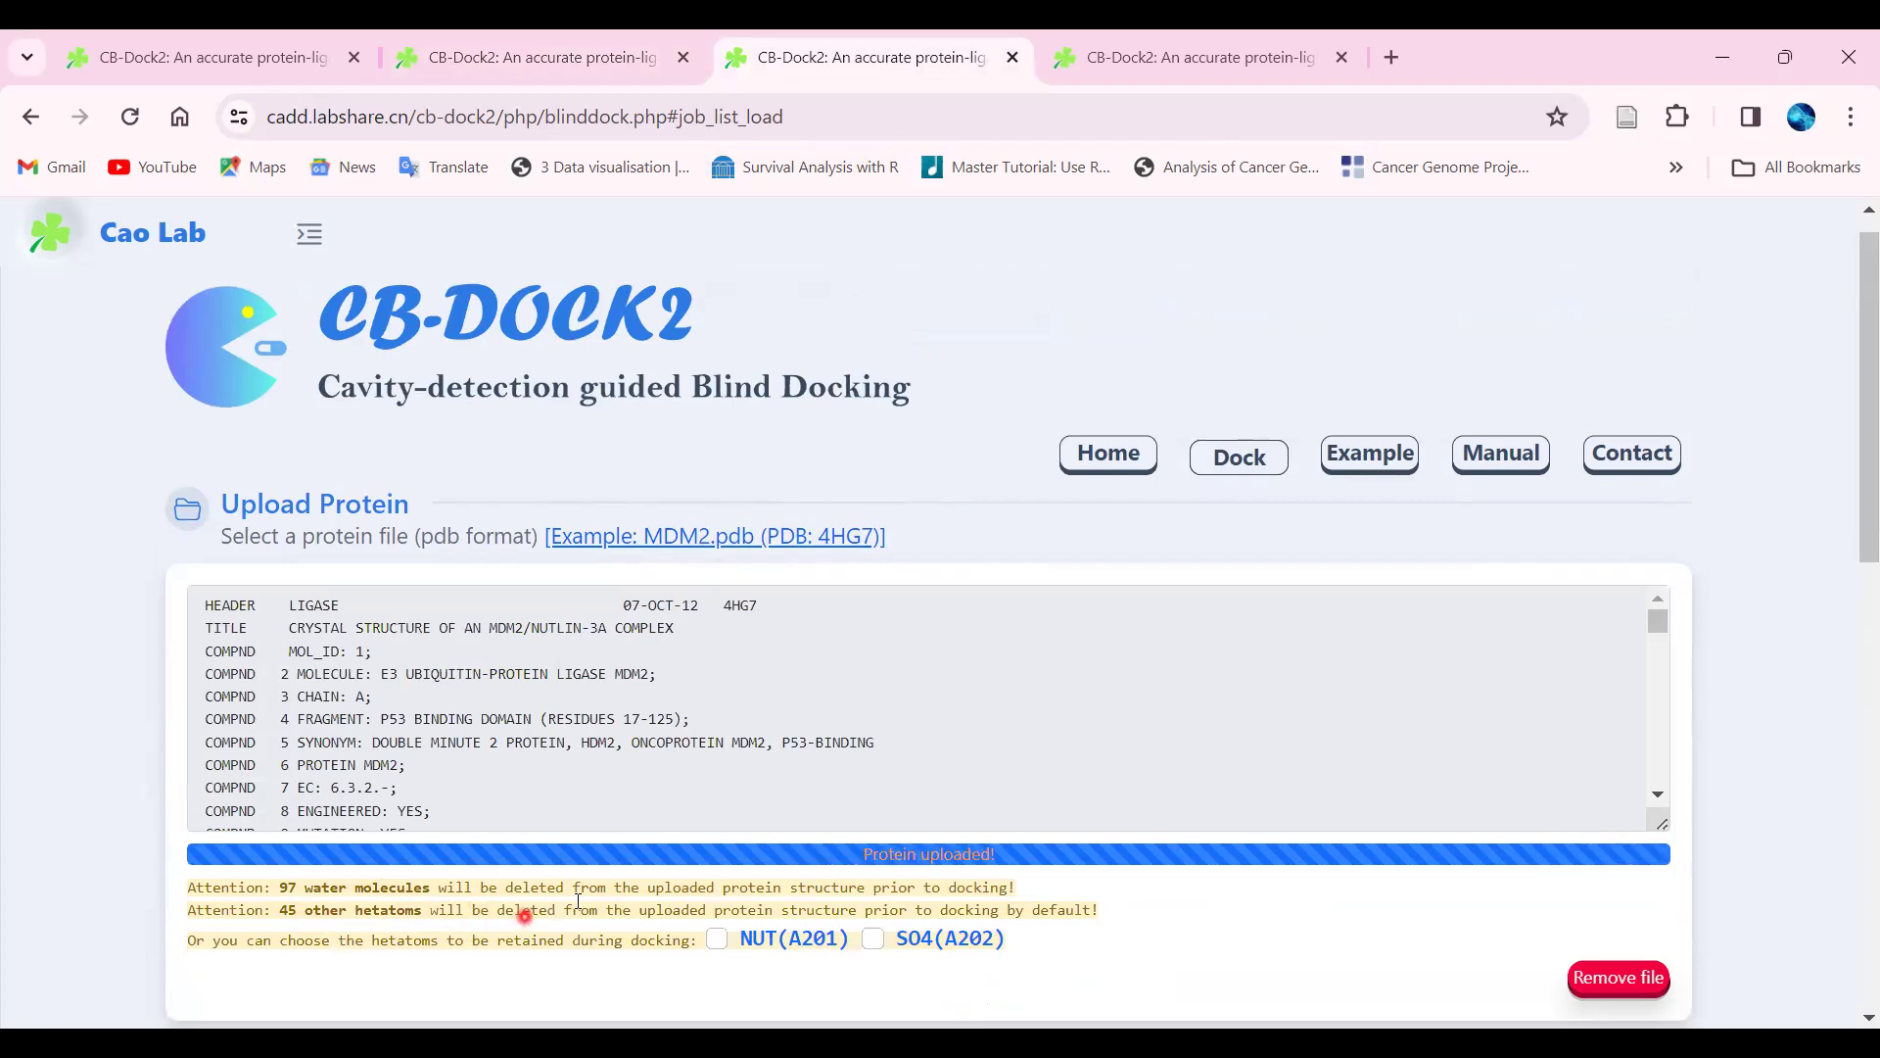
scroll(1853, 446, down, 4)
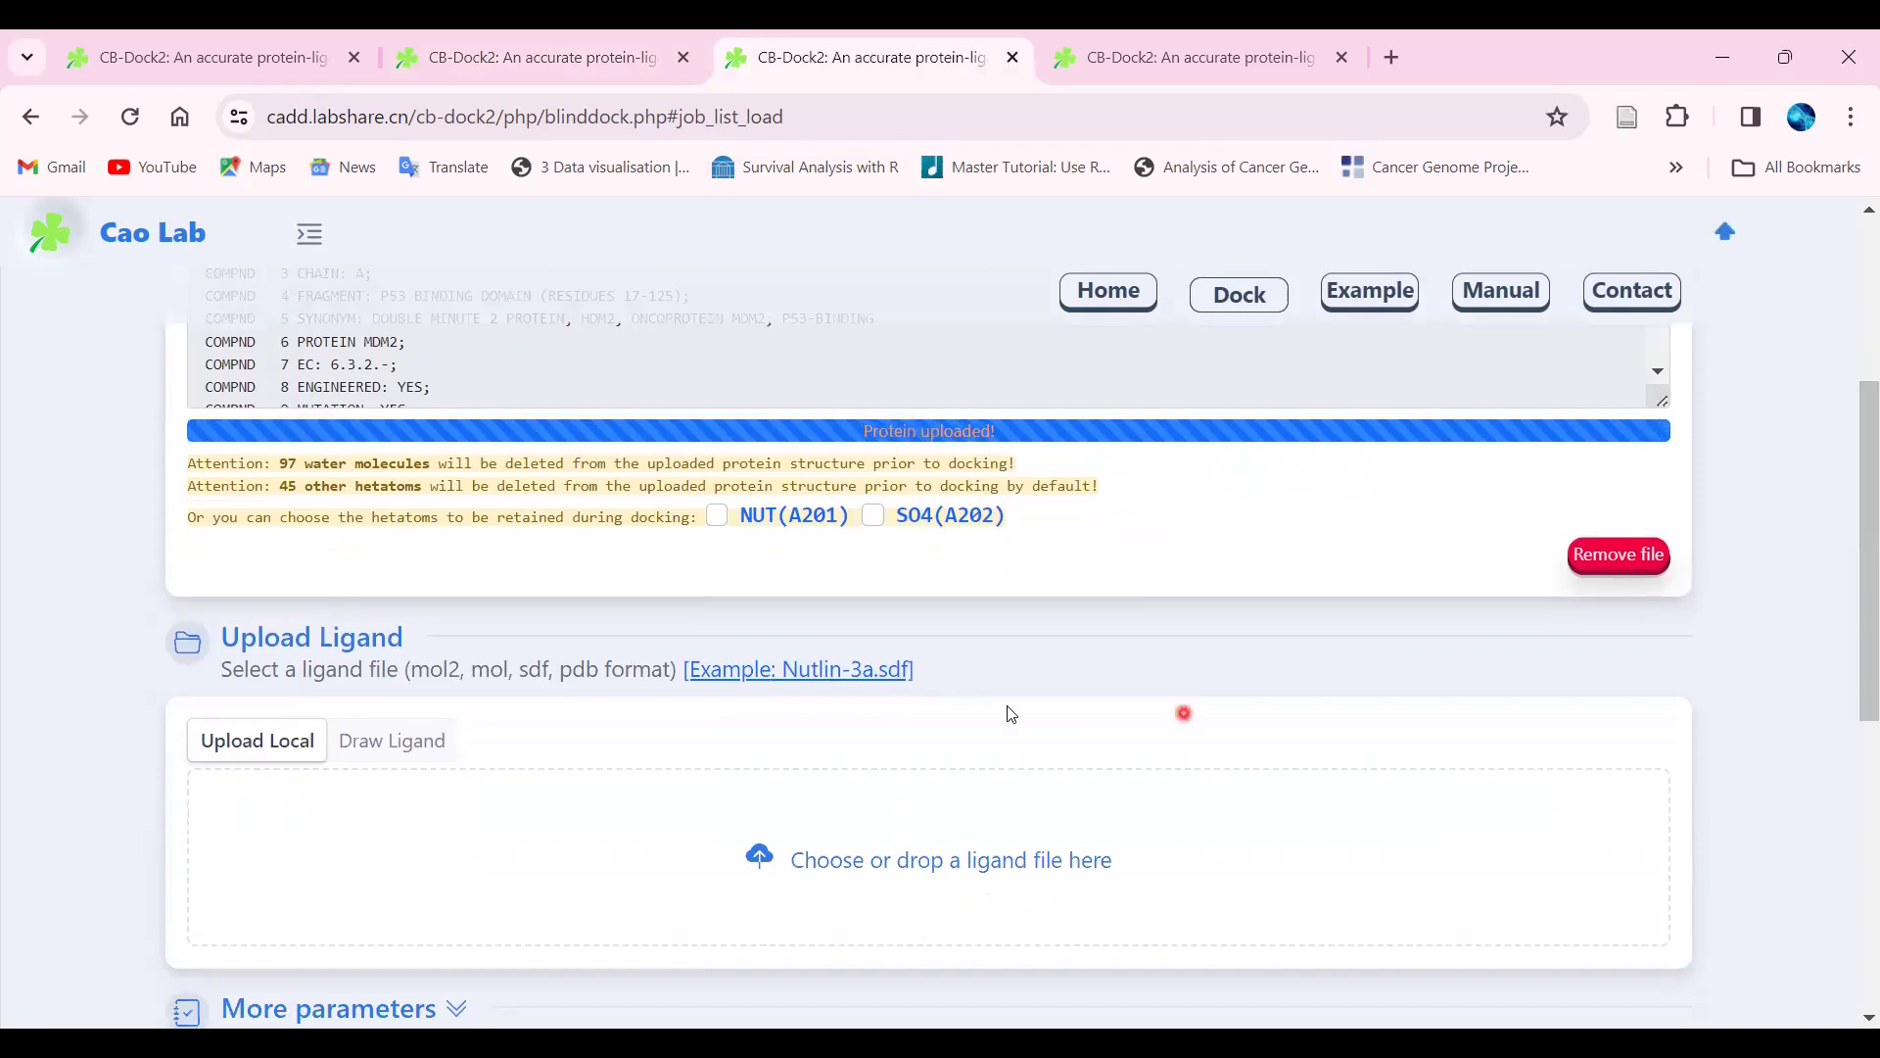
click(755, 674)
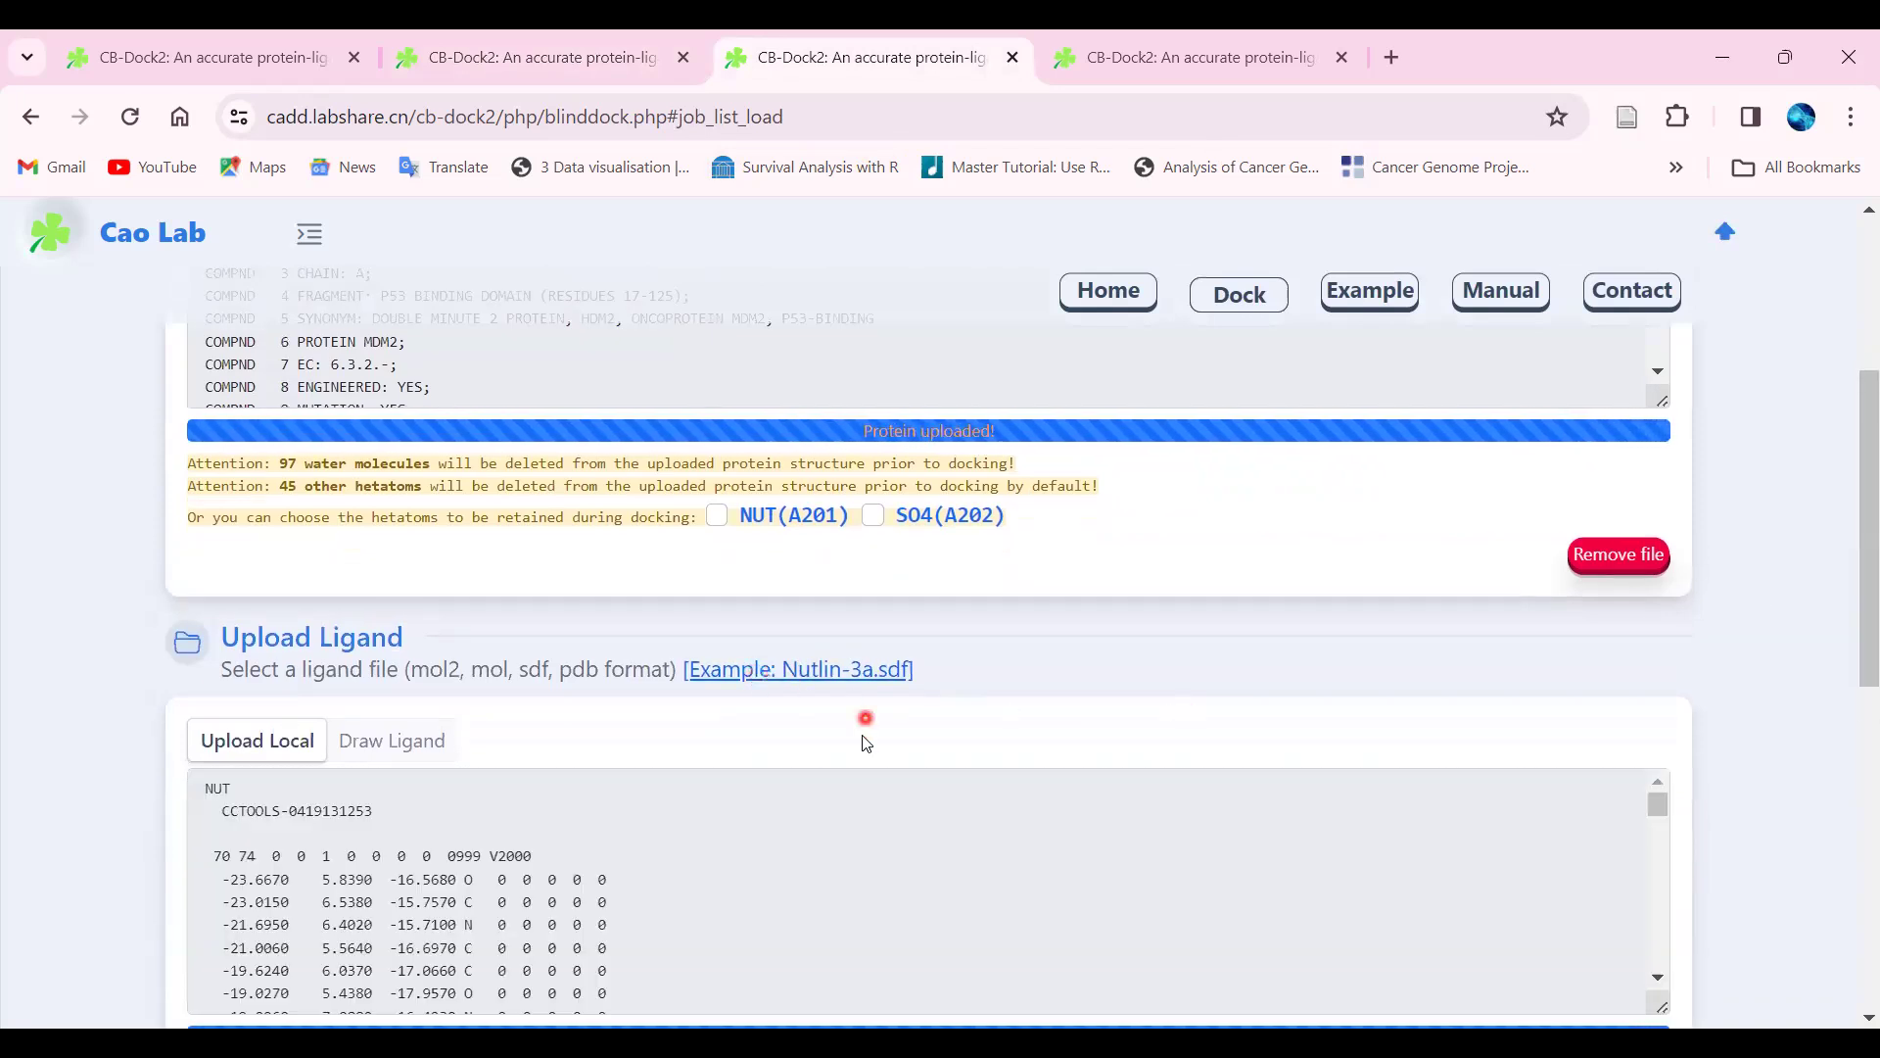
Try to start a cavity search with the loaded protein and ligand, and check the submitted jobs list
drag(1851, 525, 1854, 832)
click(279, 761)
click(247, 786)
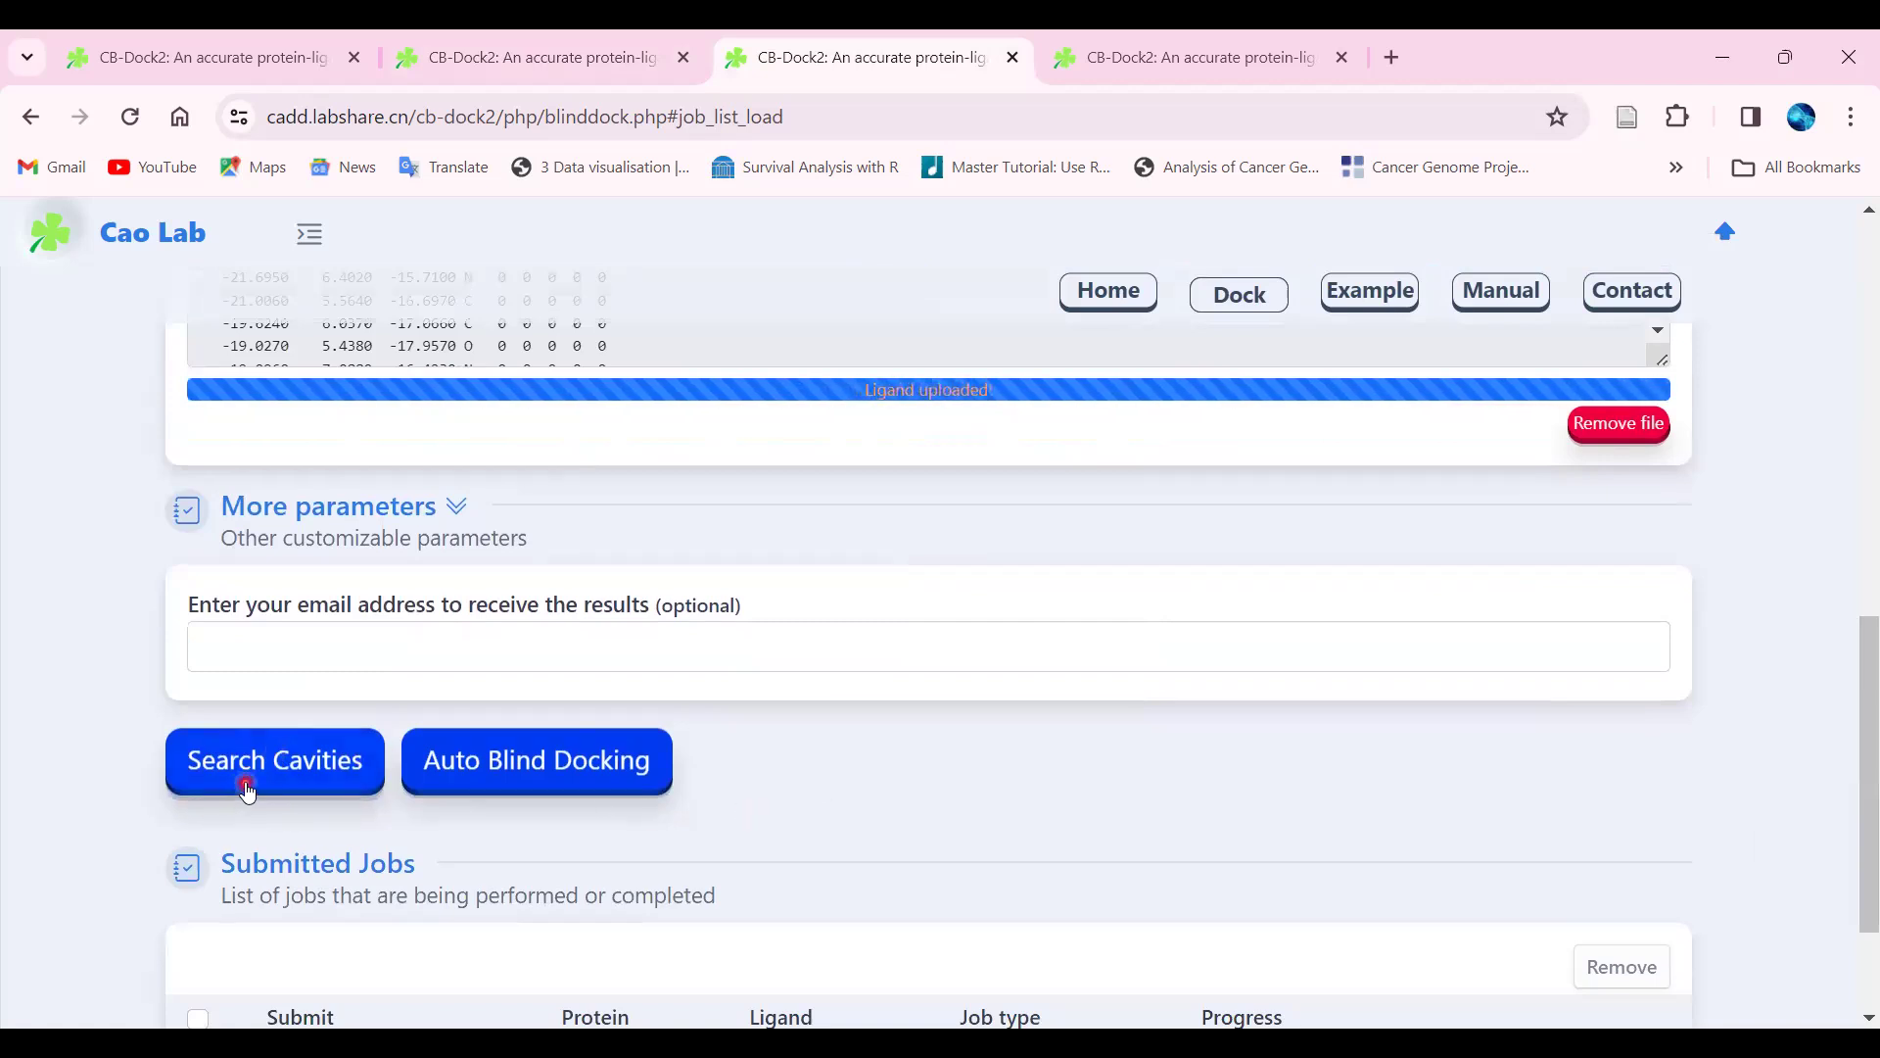
click(298, 776)
scroll(1854, 730, down, 2)
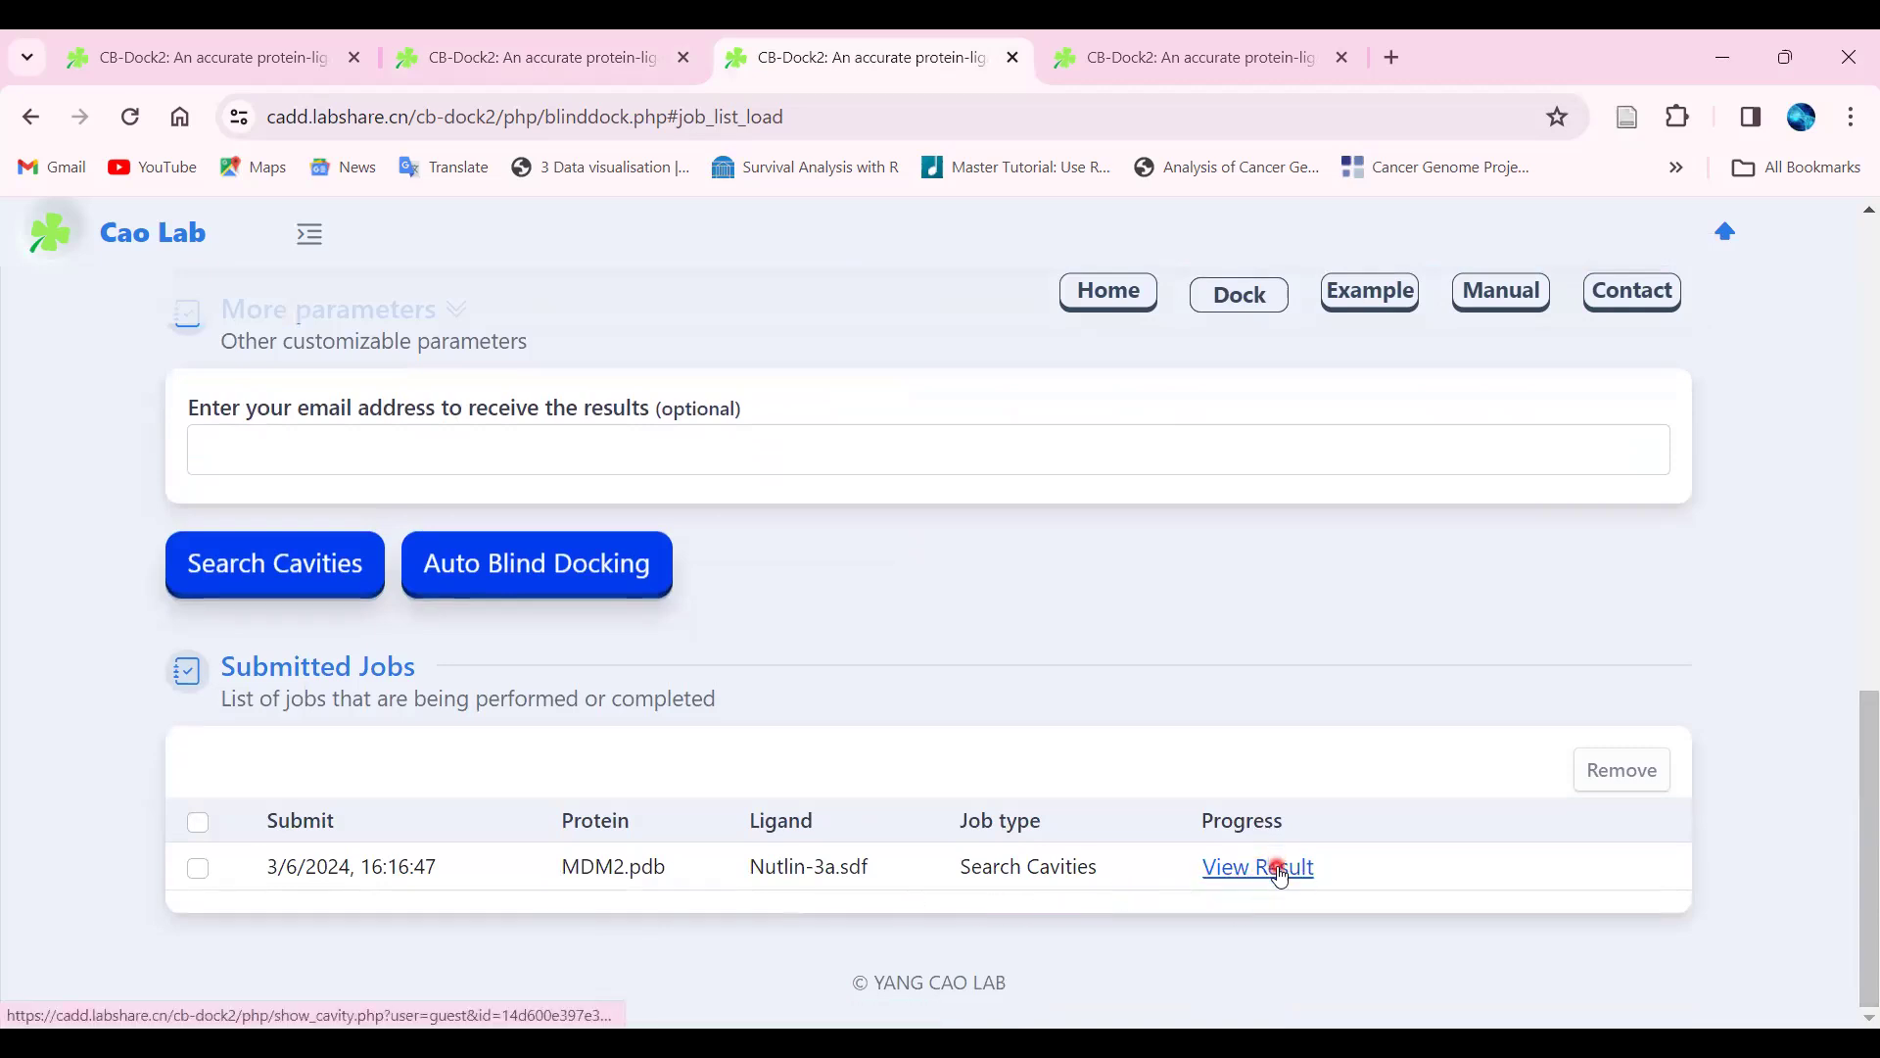
Switch to the cavity detection results for MDM2.pdb and examine the query sequence and detected pocket table
click(1265, 71)
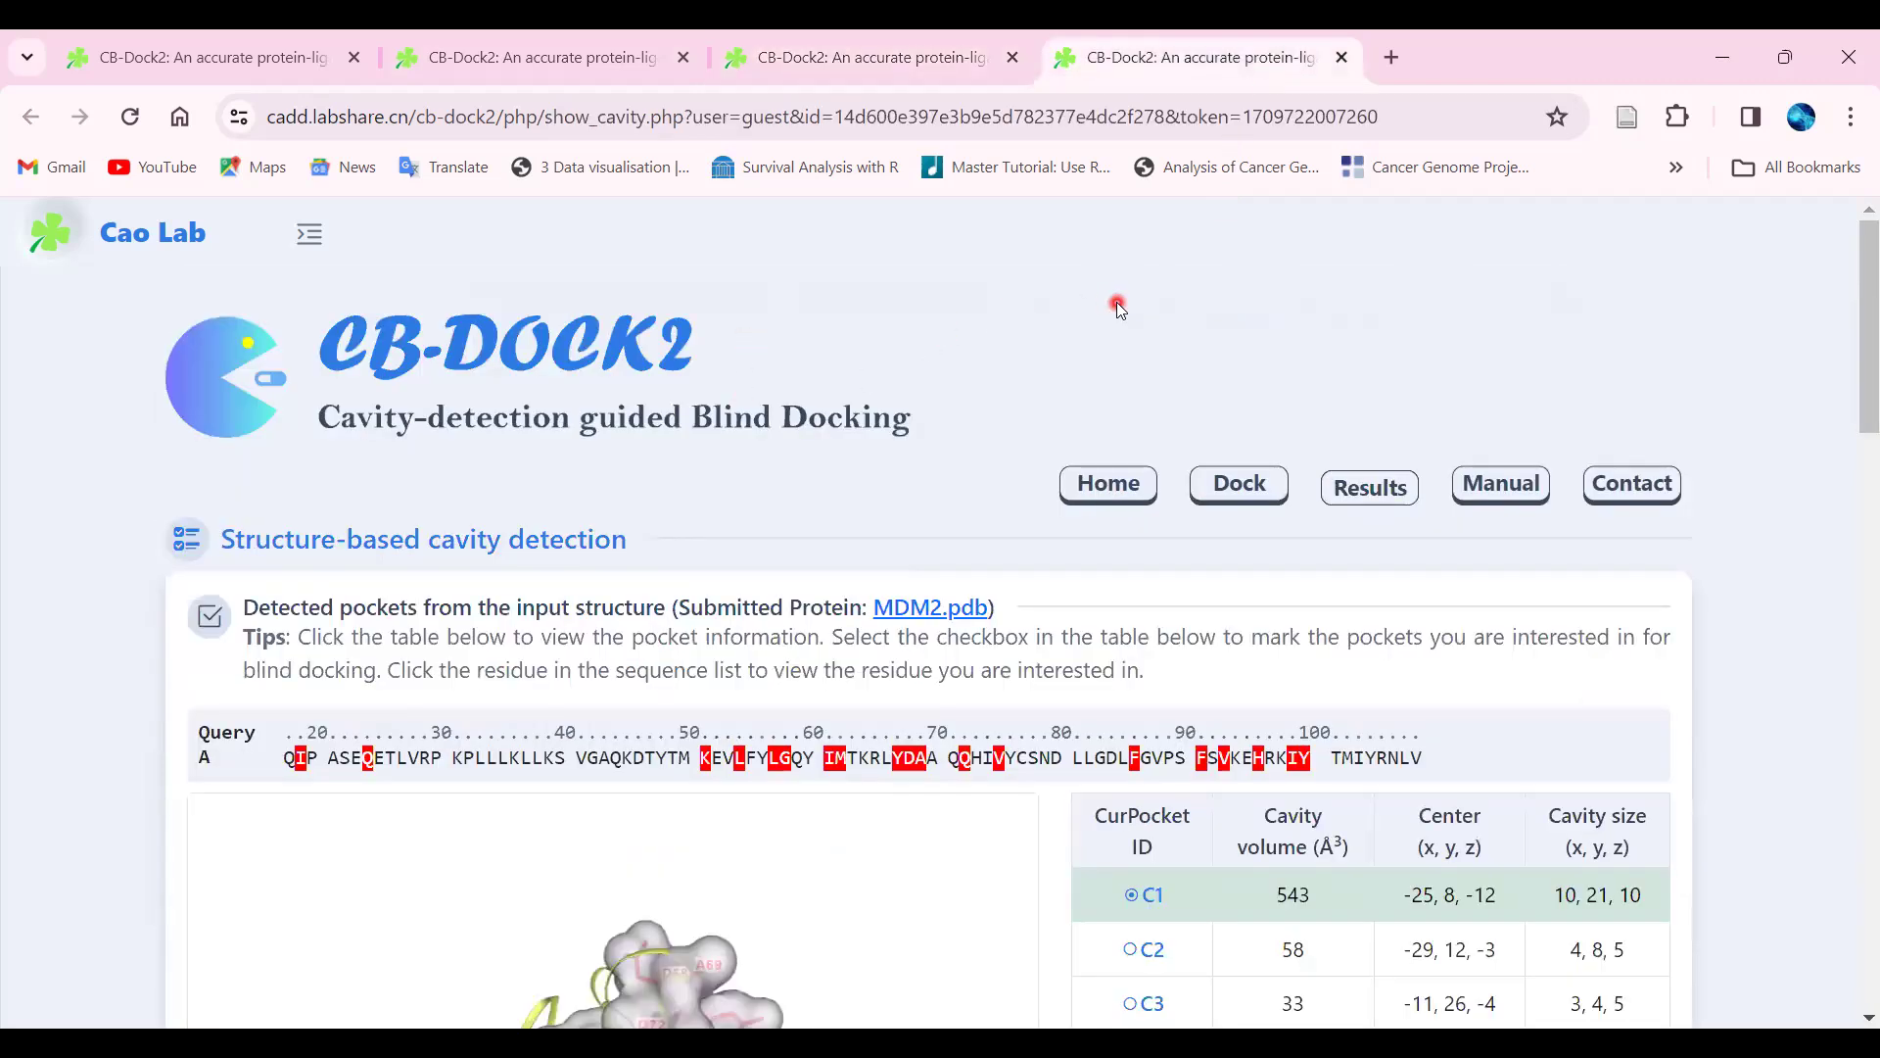
scroll(1854, 322, down, 2)
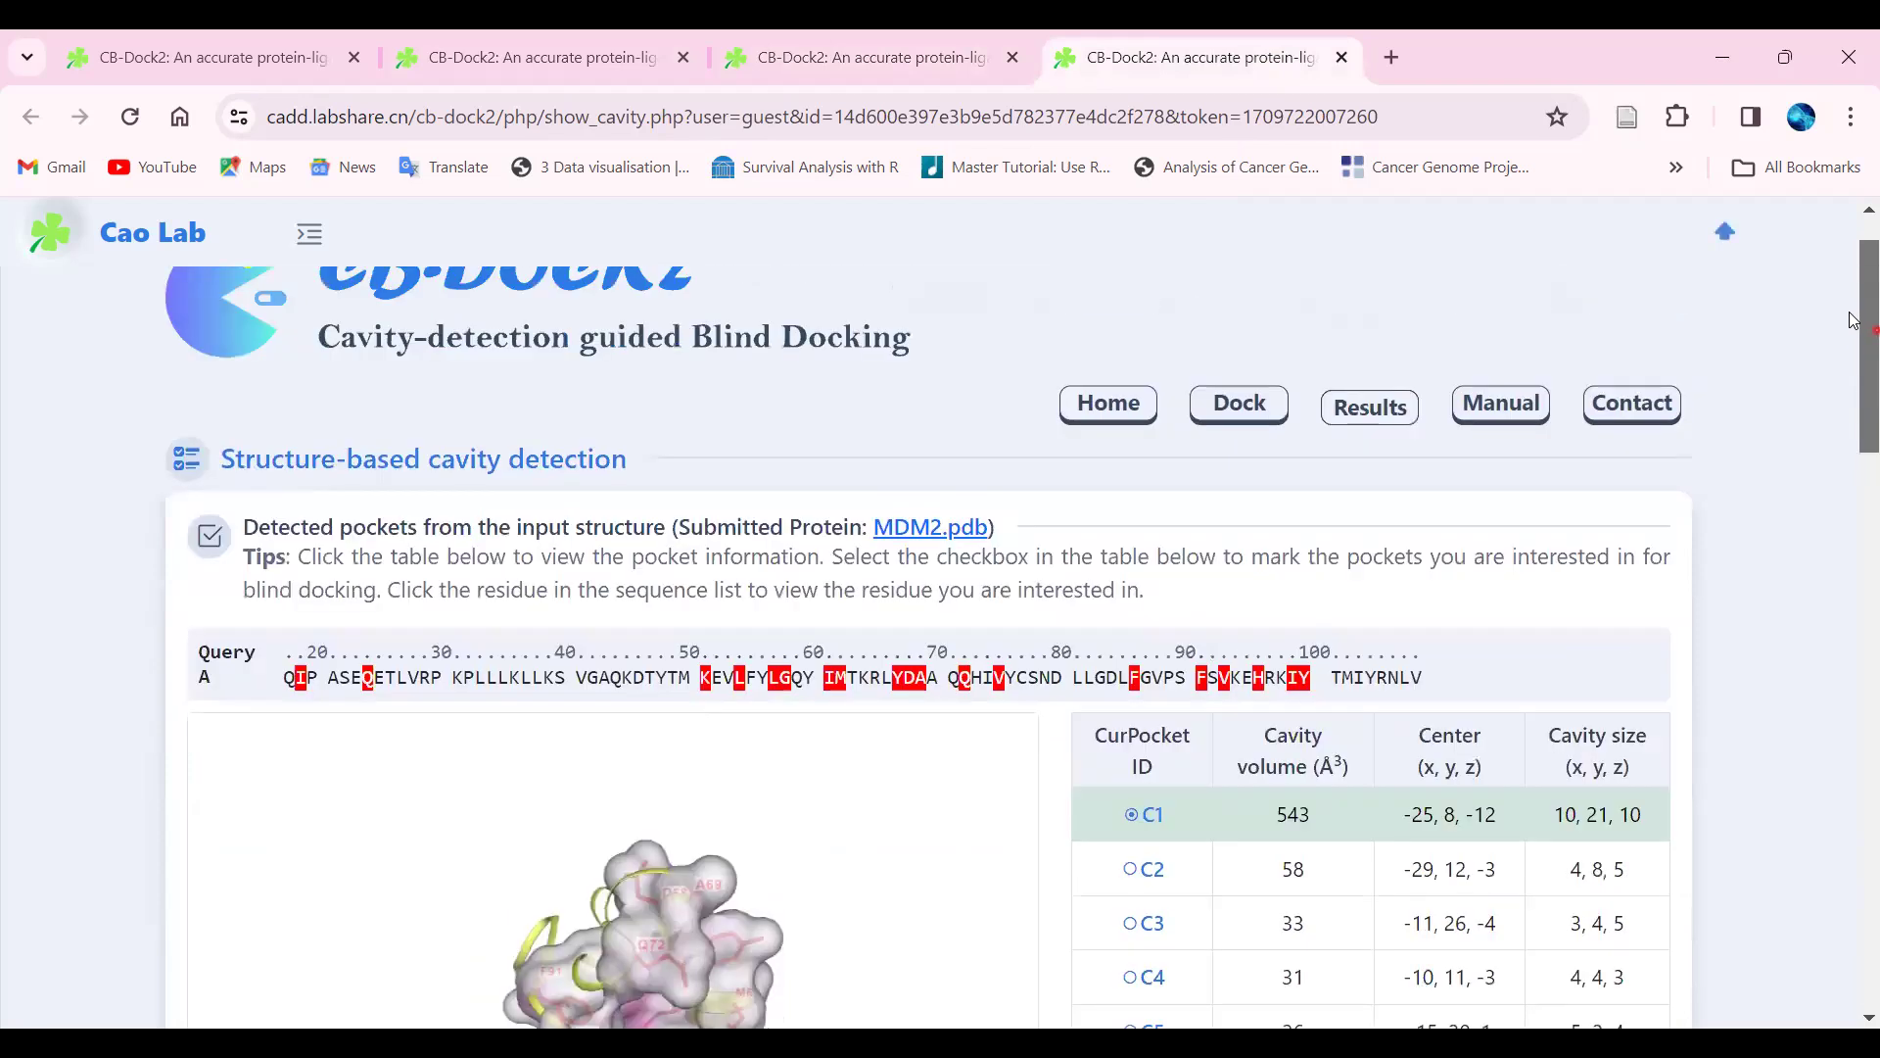
scroll(1854, 319, up, 2)
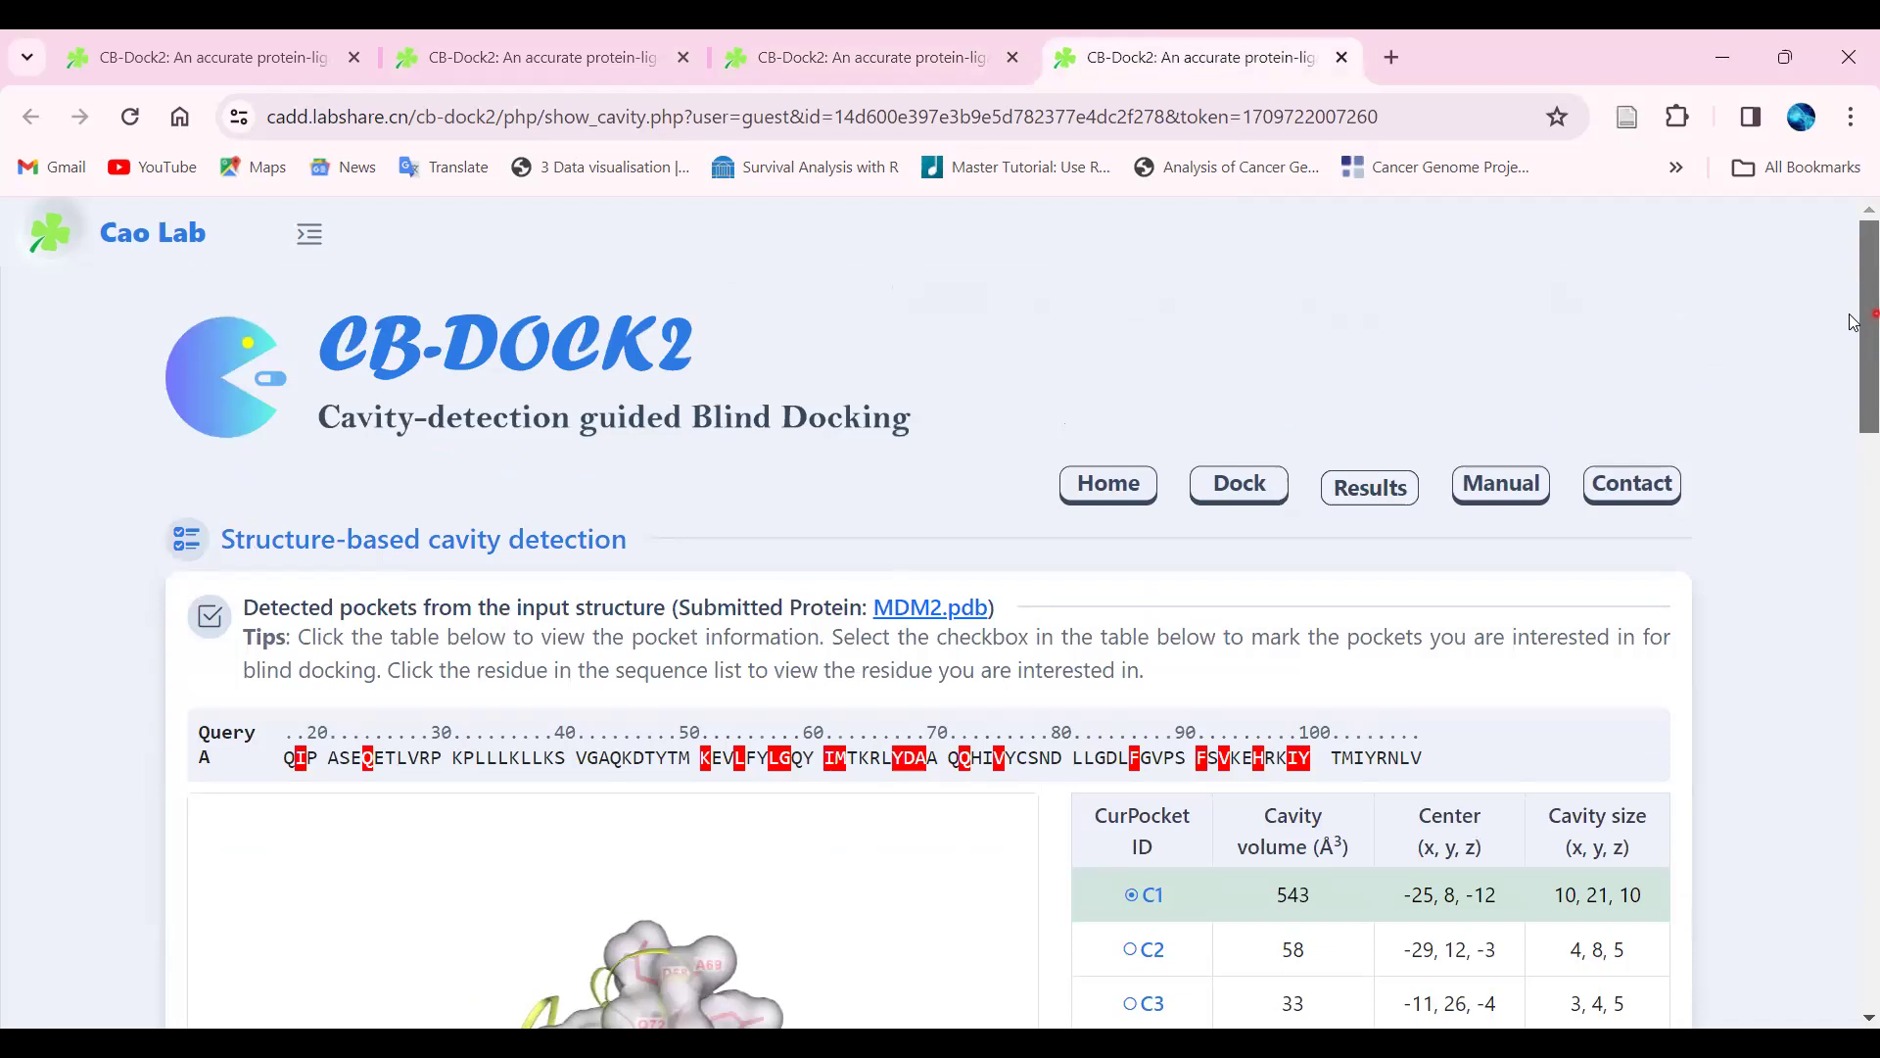
click(1391, 480)
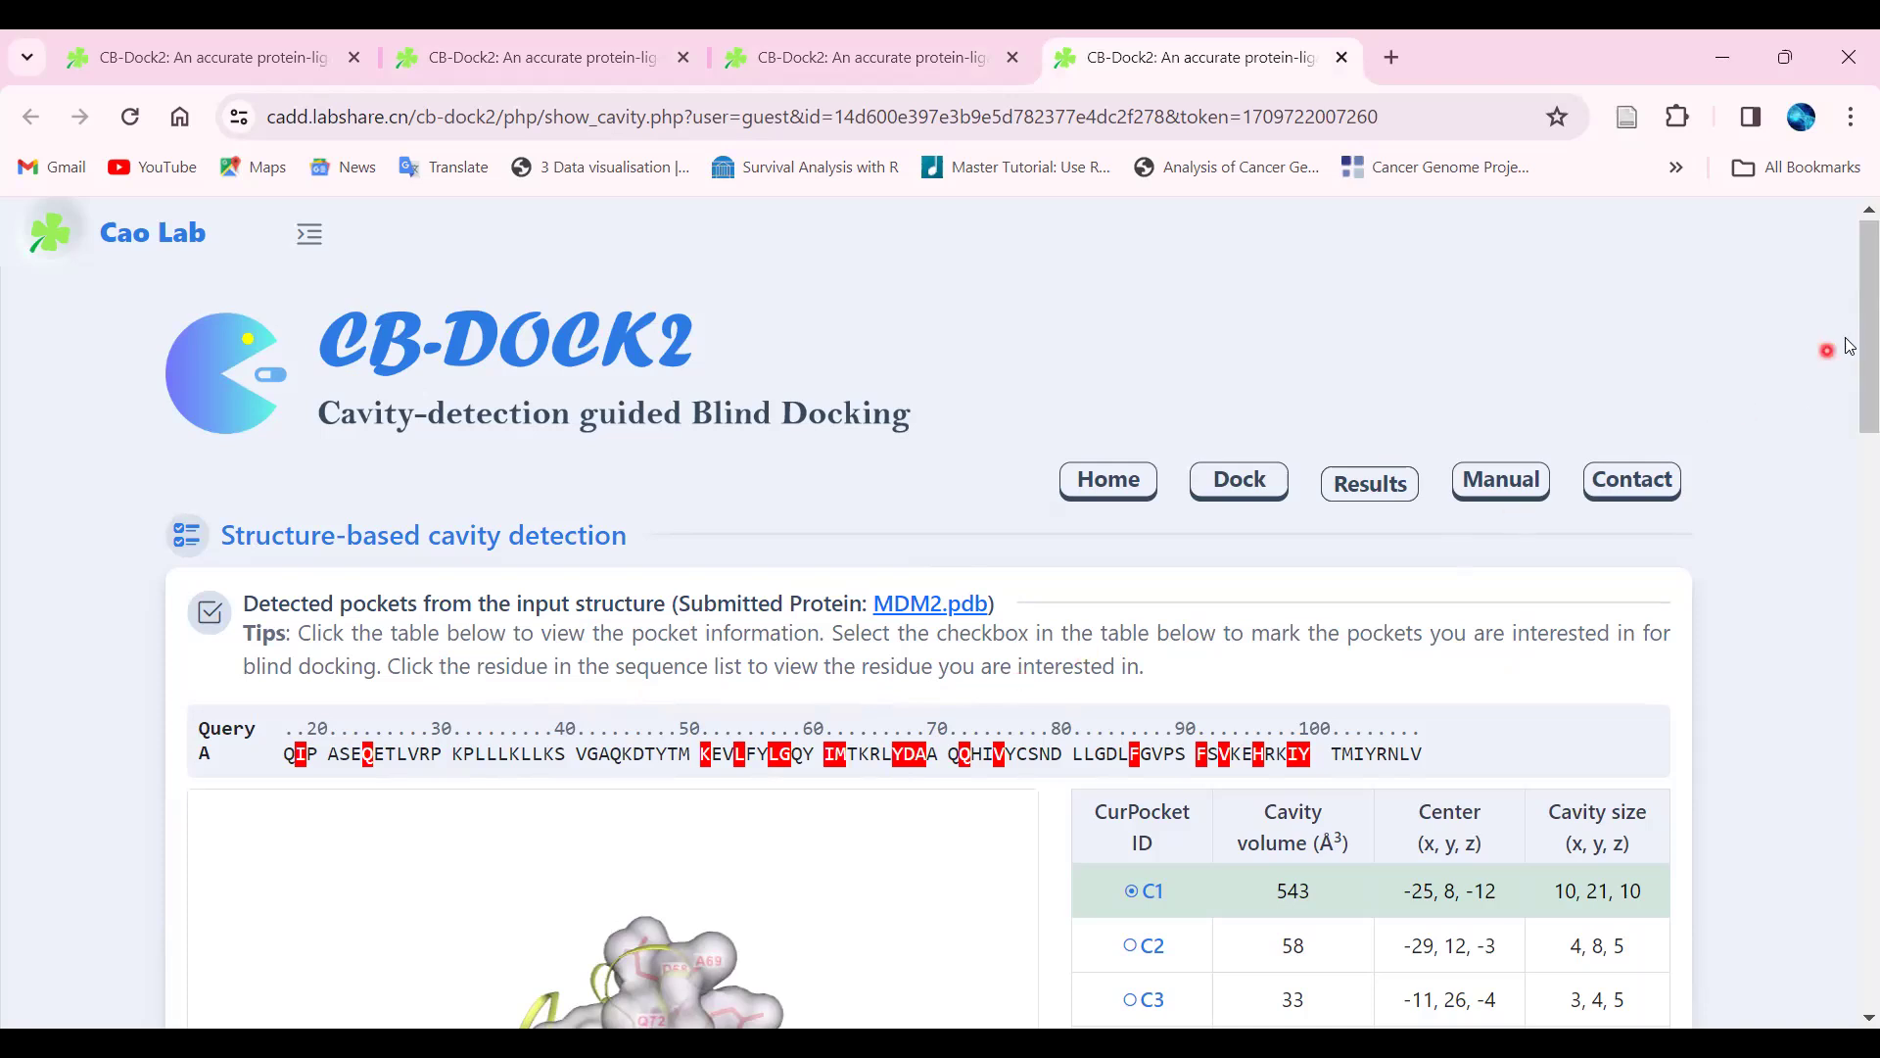
scroll(1853, 378, down, 1)
scroll(1853, 378, down, 1)
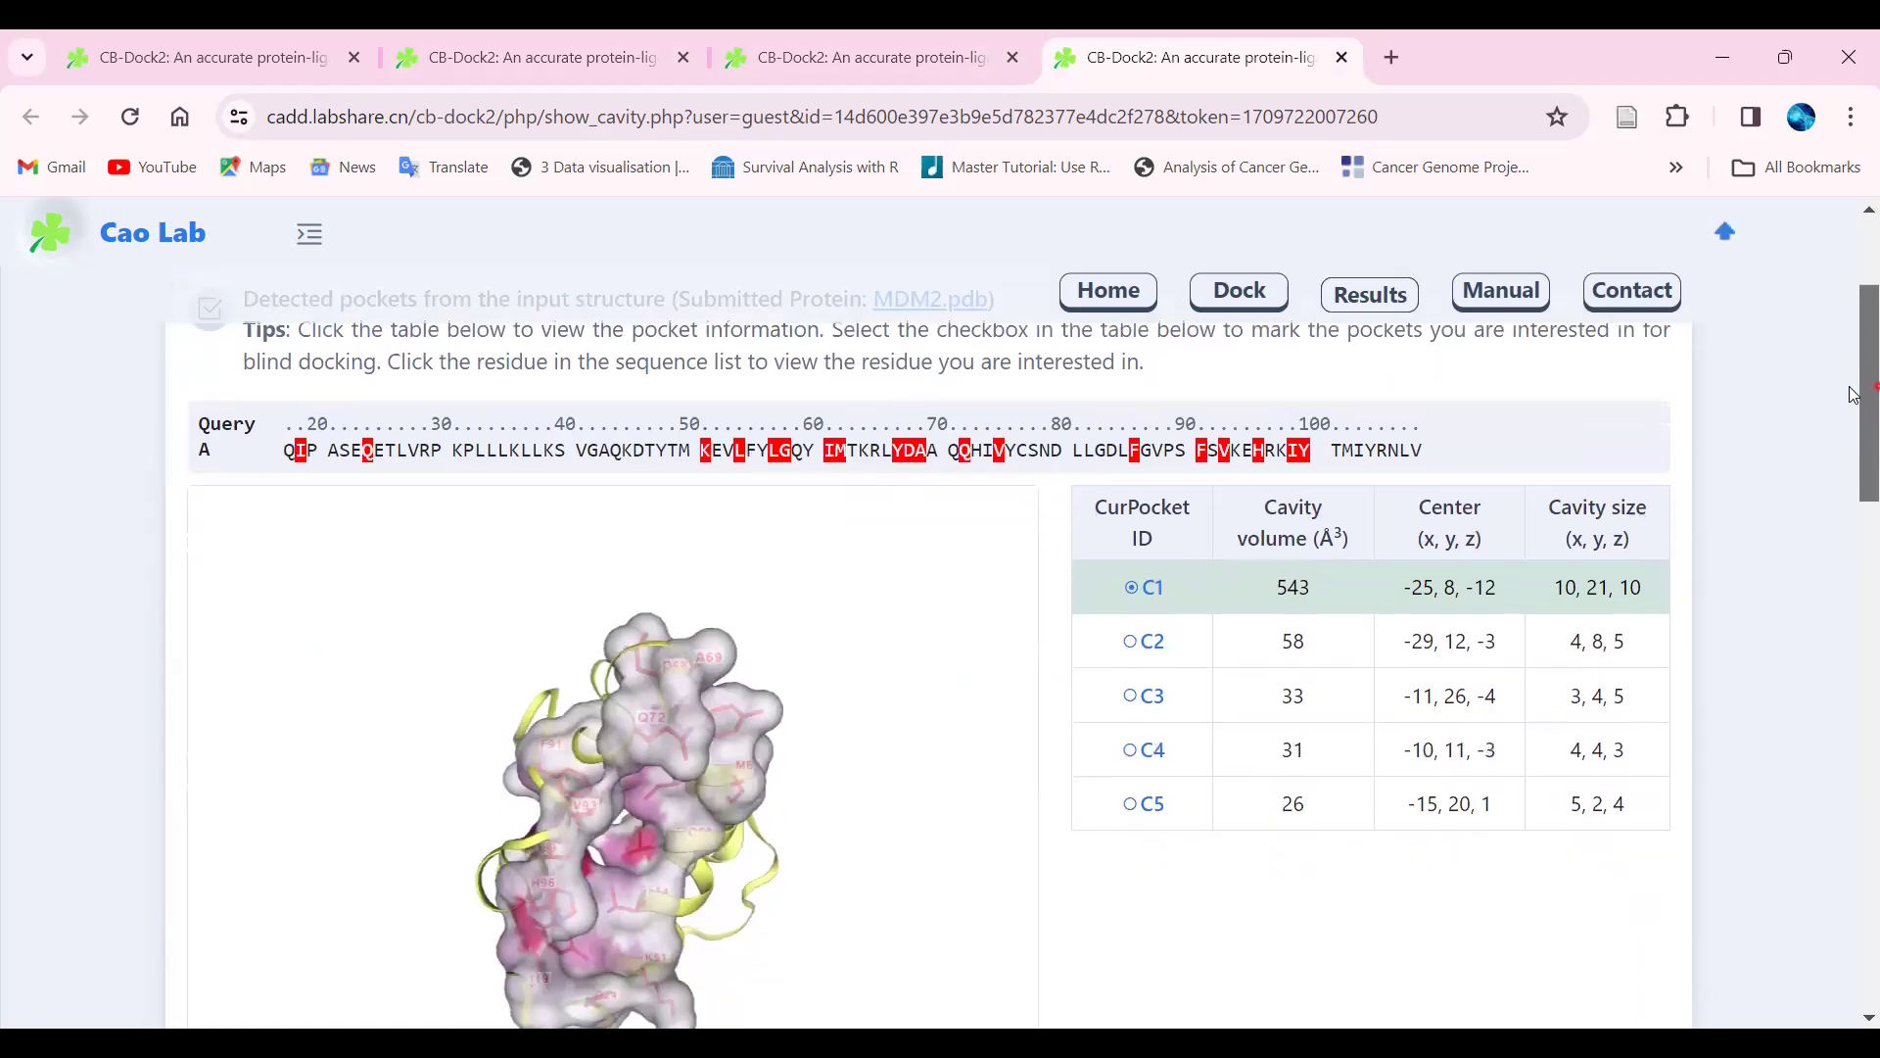
scroll(1853, 396, down, 1)
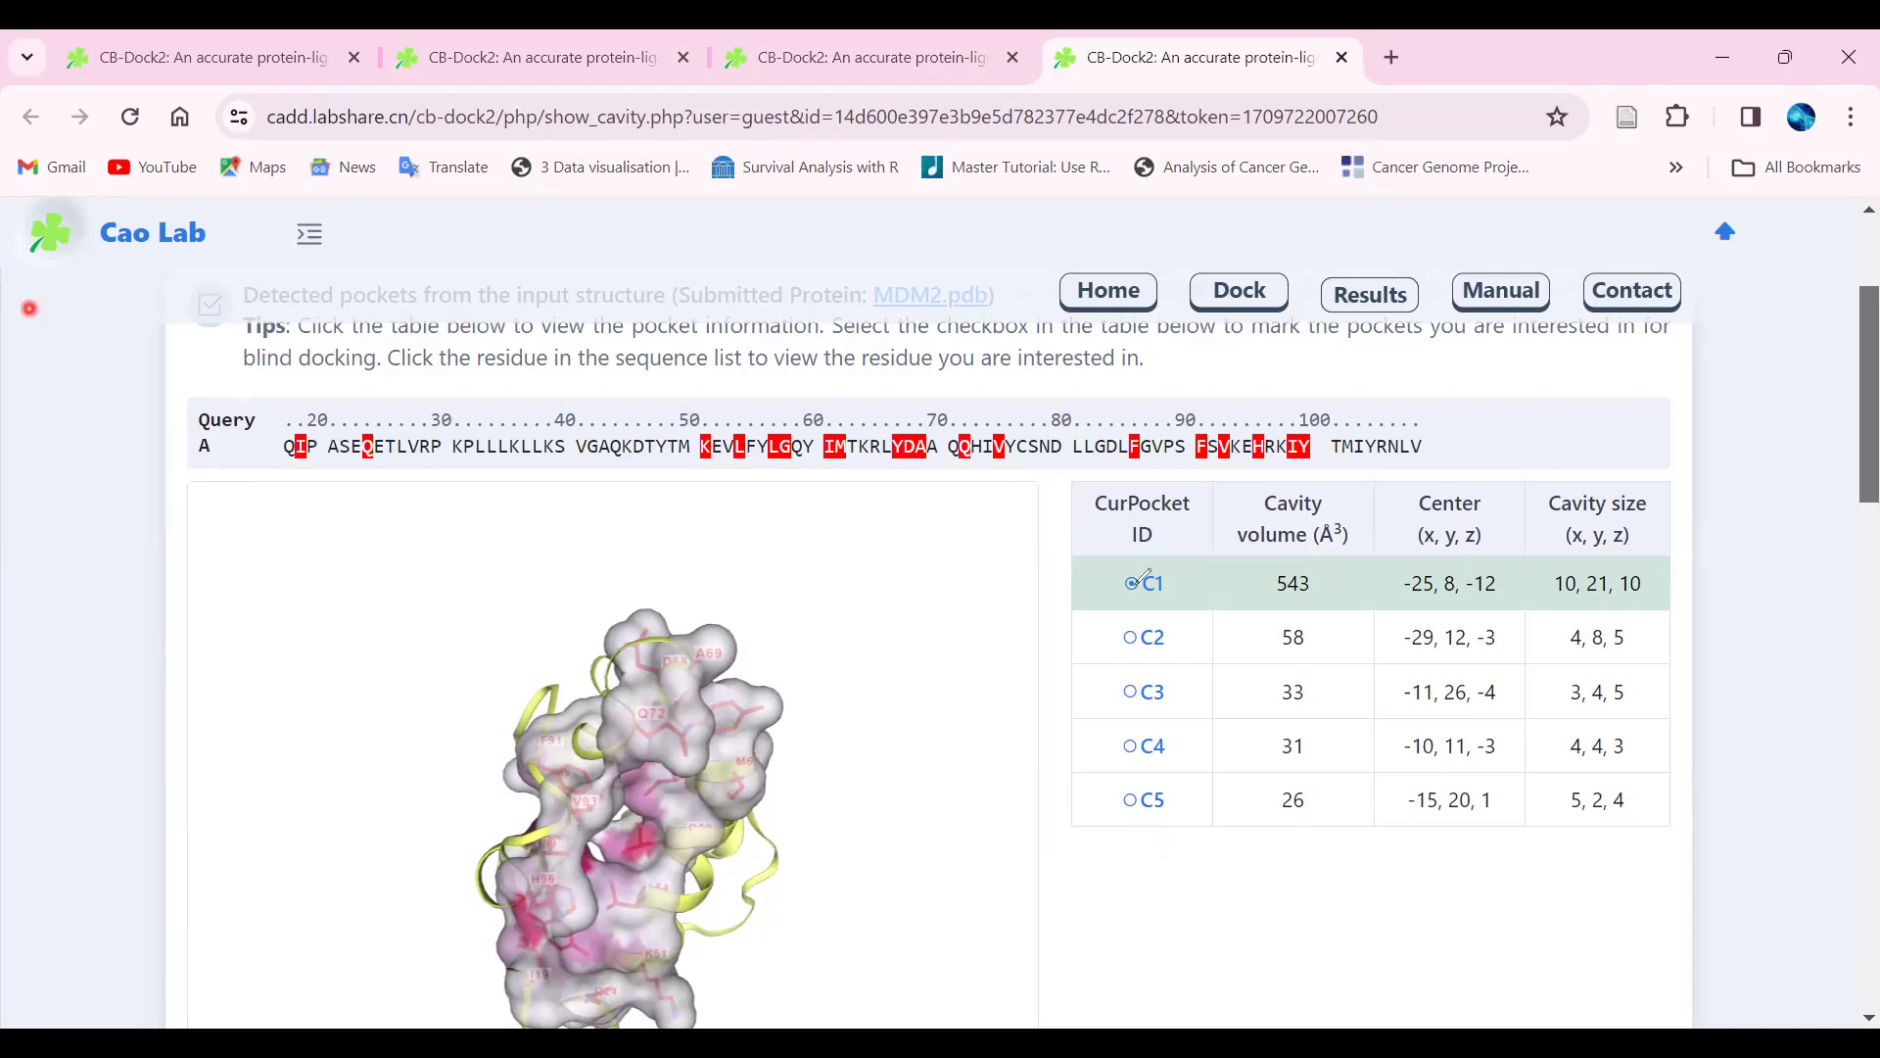
Mark pocket C1 and its cavity volume in red, and annotate the volume, center and size column headings
drag(1104, 582, 1229, 520)
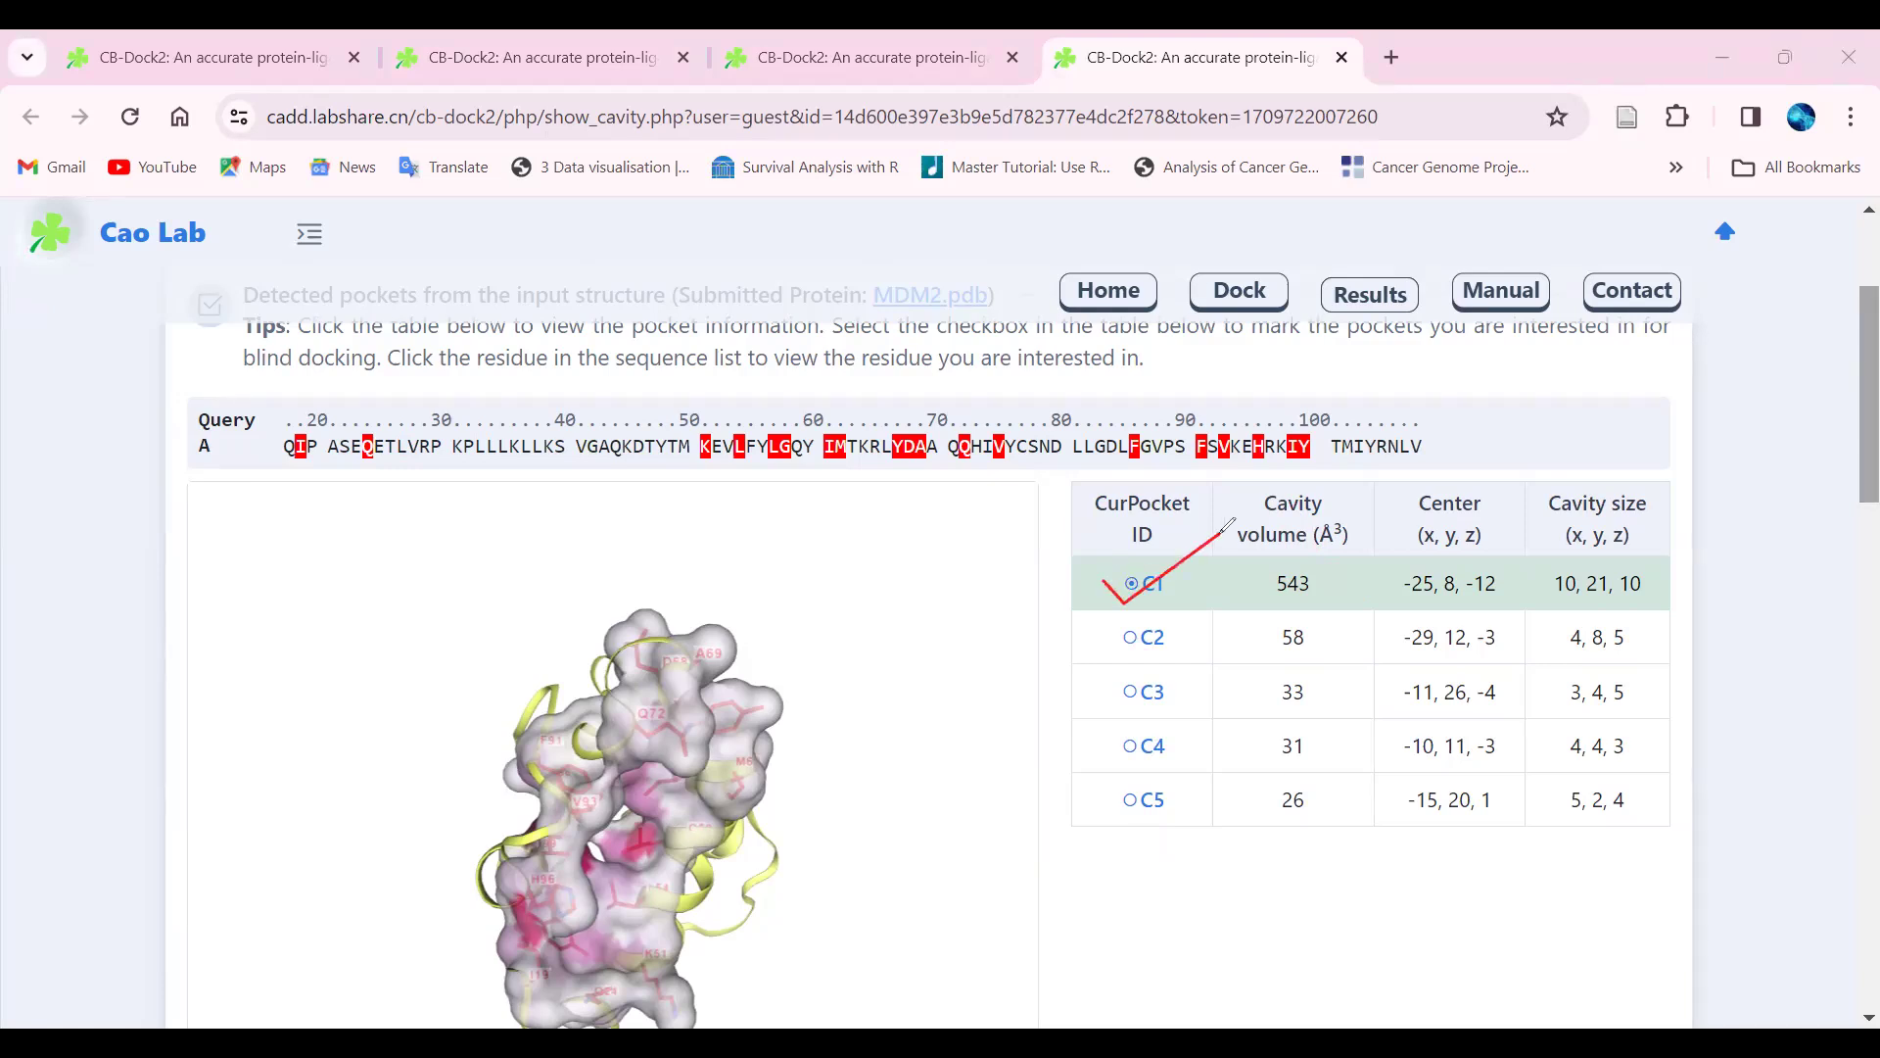
mouse_move(1273, 604)
mouse_down()
mouse_move(1315, 606)
mouse_move(1300, 548)
mouse_move(1263, 573)
mouse_move(1279, 594)
mouse_up()
key(ctrl+z)
mouse_move(1277, 594)
mouse_down()
mouse_move(1317, 602)
mouse_move(1332, 556)
mouse_move(1265, 563)
mouse_move(1279, 594)
mouse_up()
drag(1420, 551, 1499, 550)
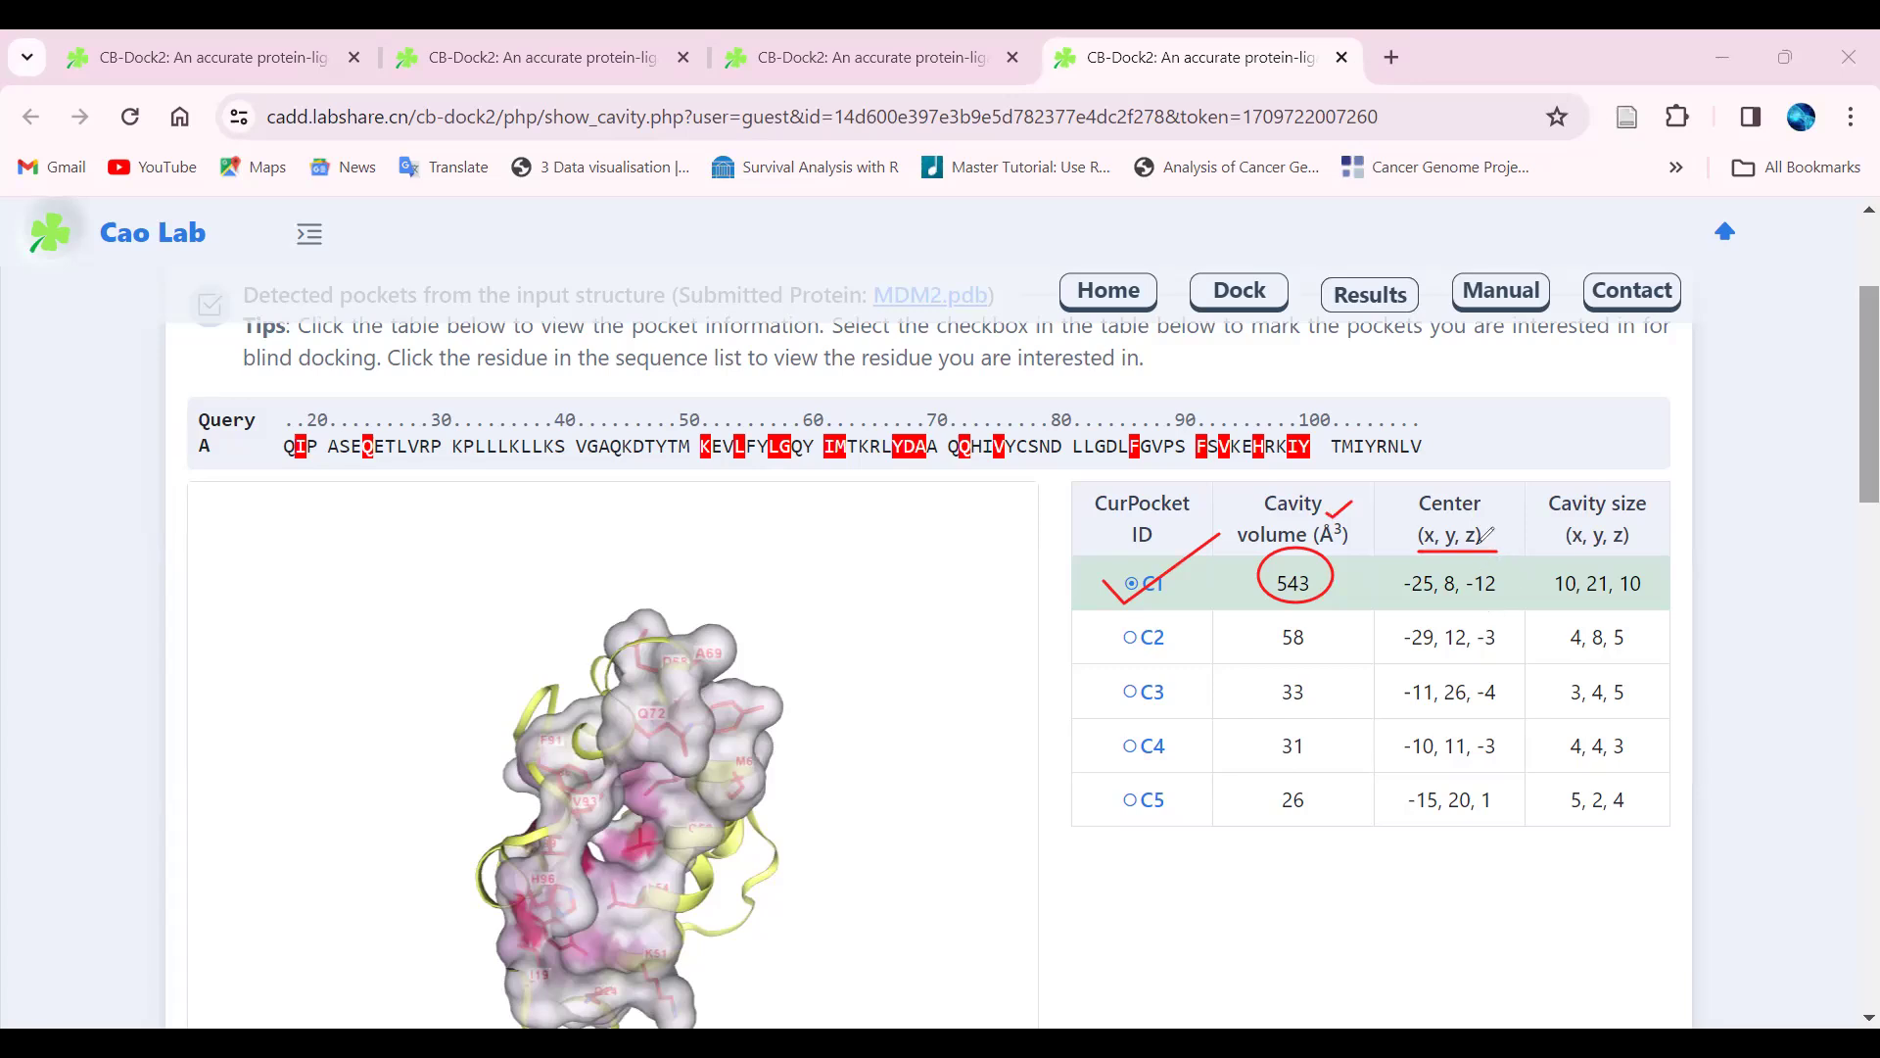
drag(1493, 516, 1527, 487)
drag(1635, 530, 1653, 523)
Rotate the 3D protein structure to view the C1 pocket surface from another angle
click(1854, 416)
drag(1854, 417, 1854, 406)
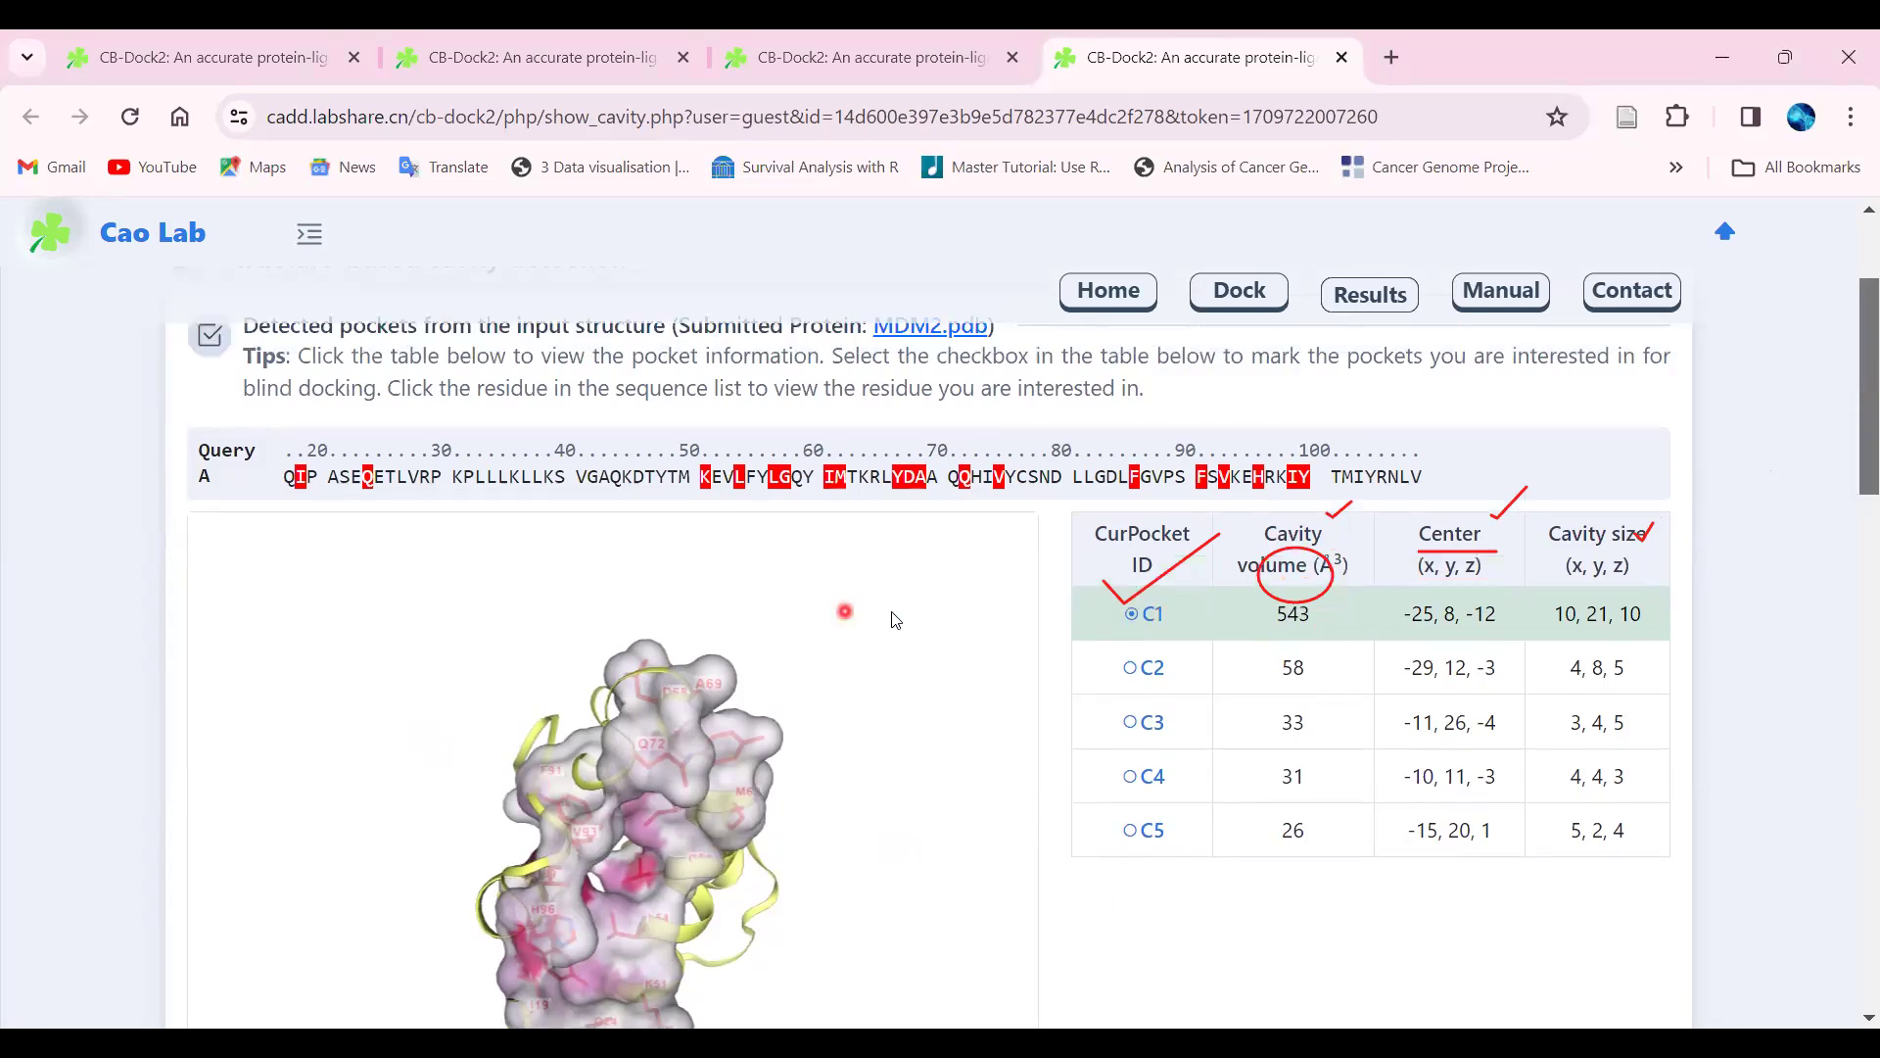
scroll(628, 813, down, 2)
drag(629, 813, 799, 640)
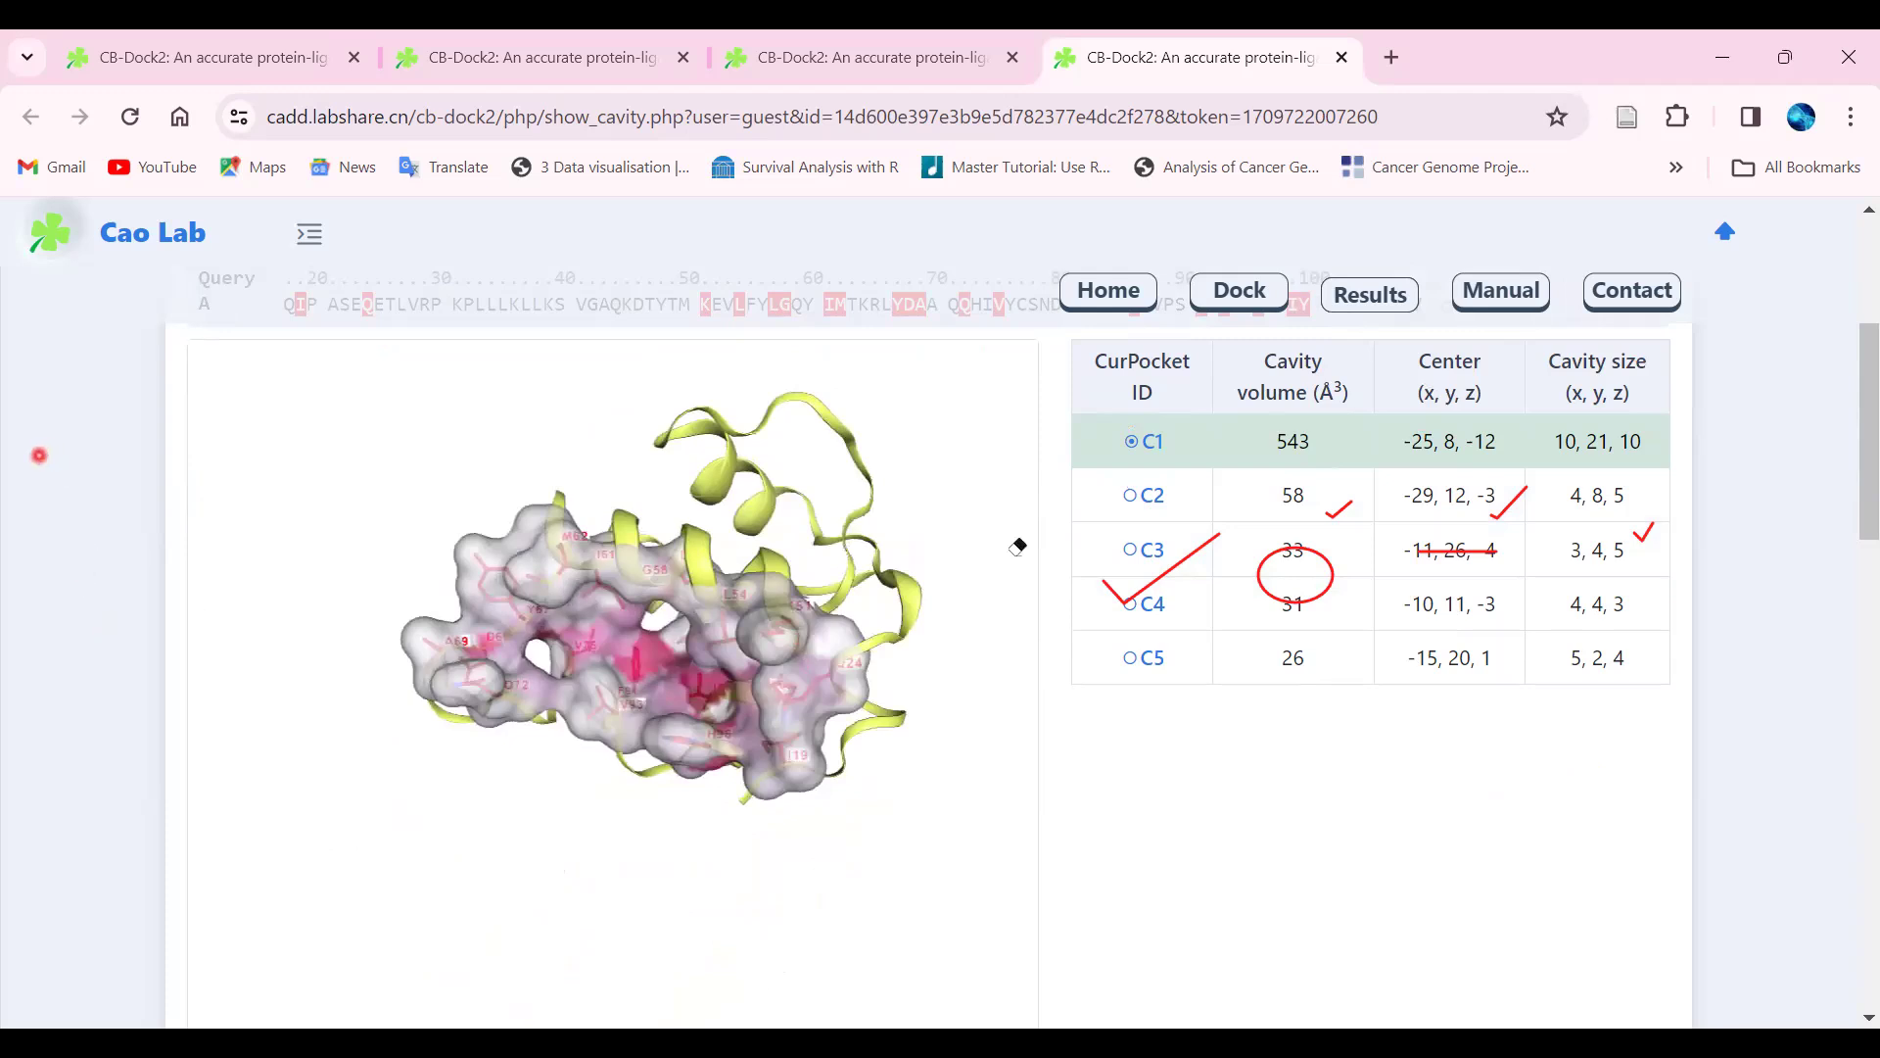
Erase all the red annotation marks over the pocket table
click(1160, 568)
click(1318, 548)
click(1339, 509)
click(1448, 549)
click(1518, 497)
click(1647, 531)
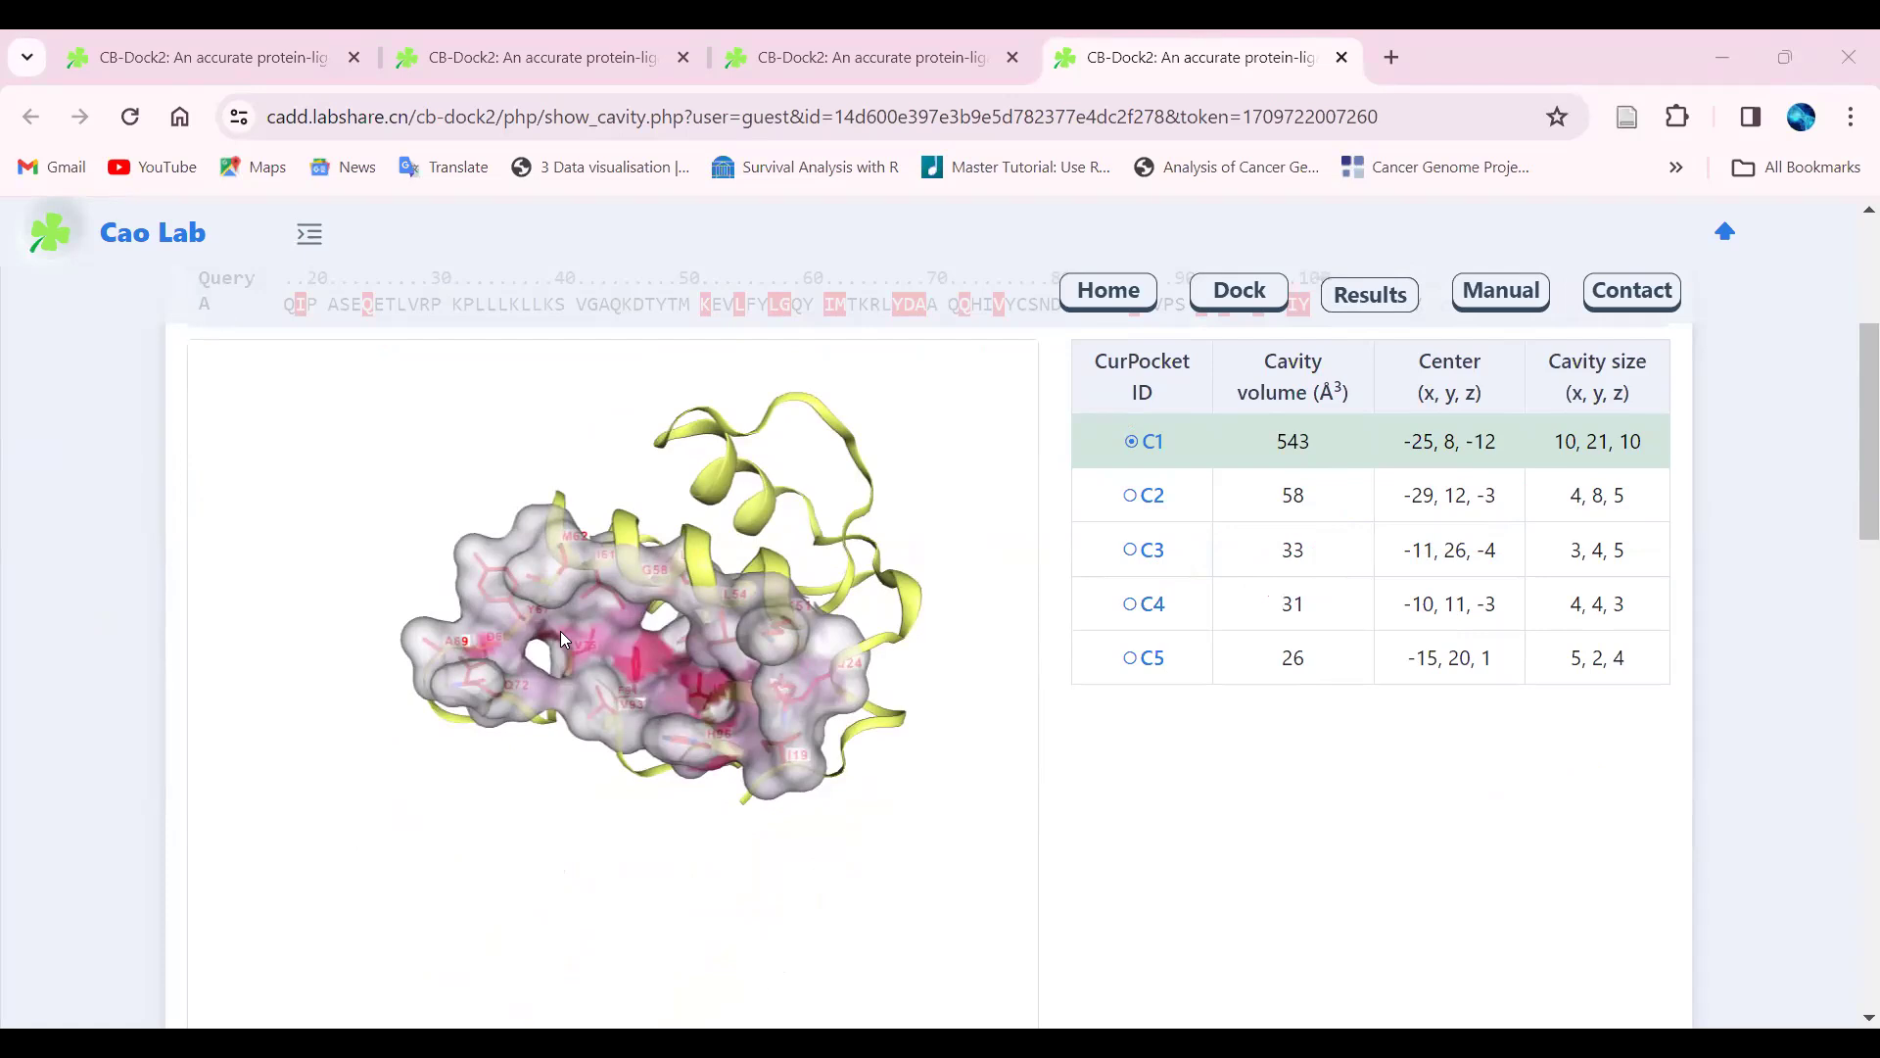
Rotate the C1 pocket structure and inspect it from several angles in the fullscreen viewer
drag(679, 576, 607, 577)
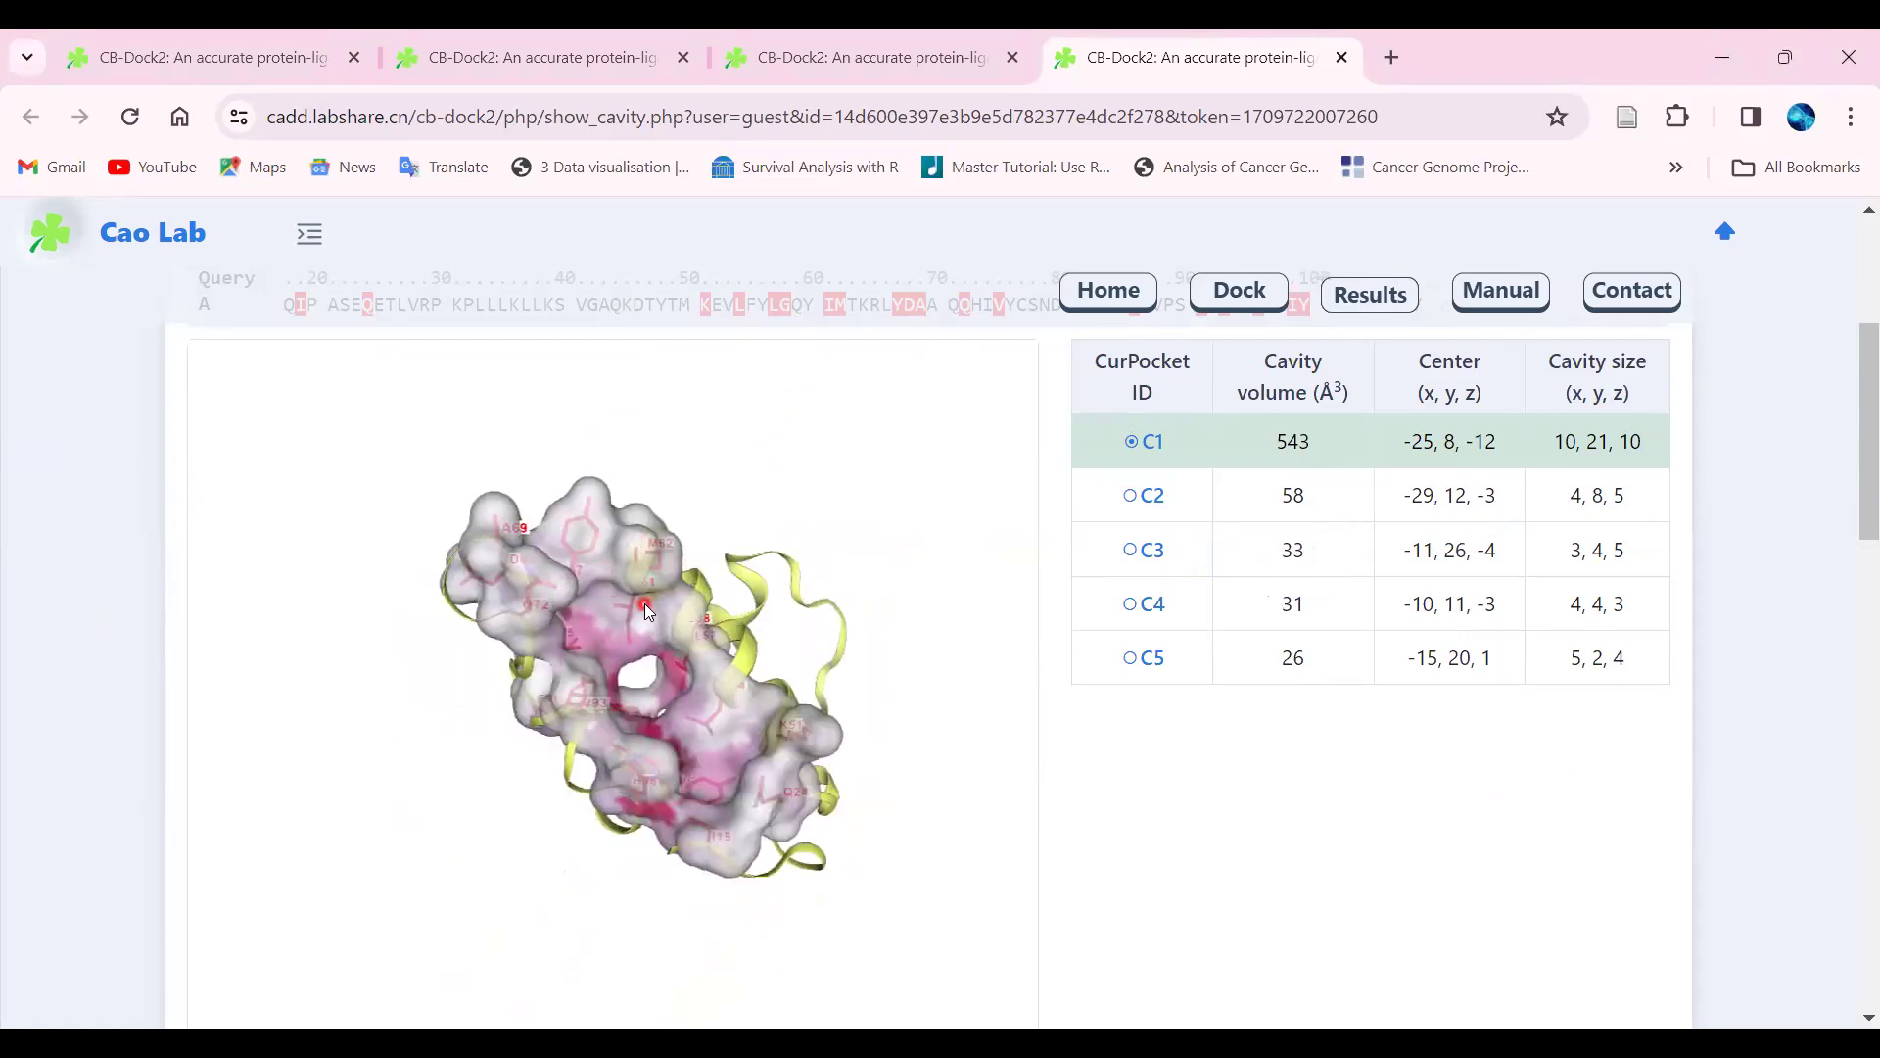
drag(1853, 432, 1856, 477)
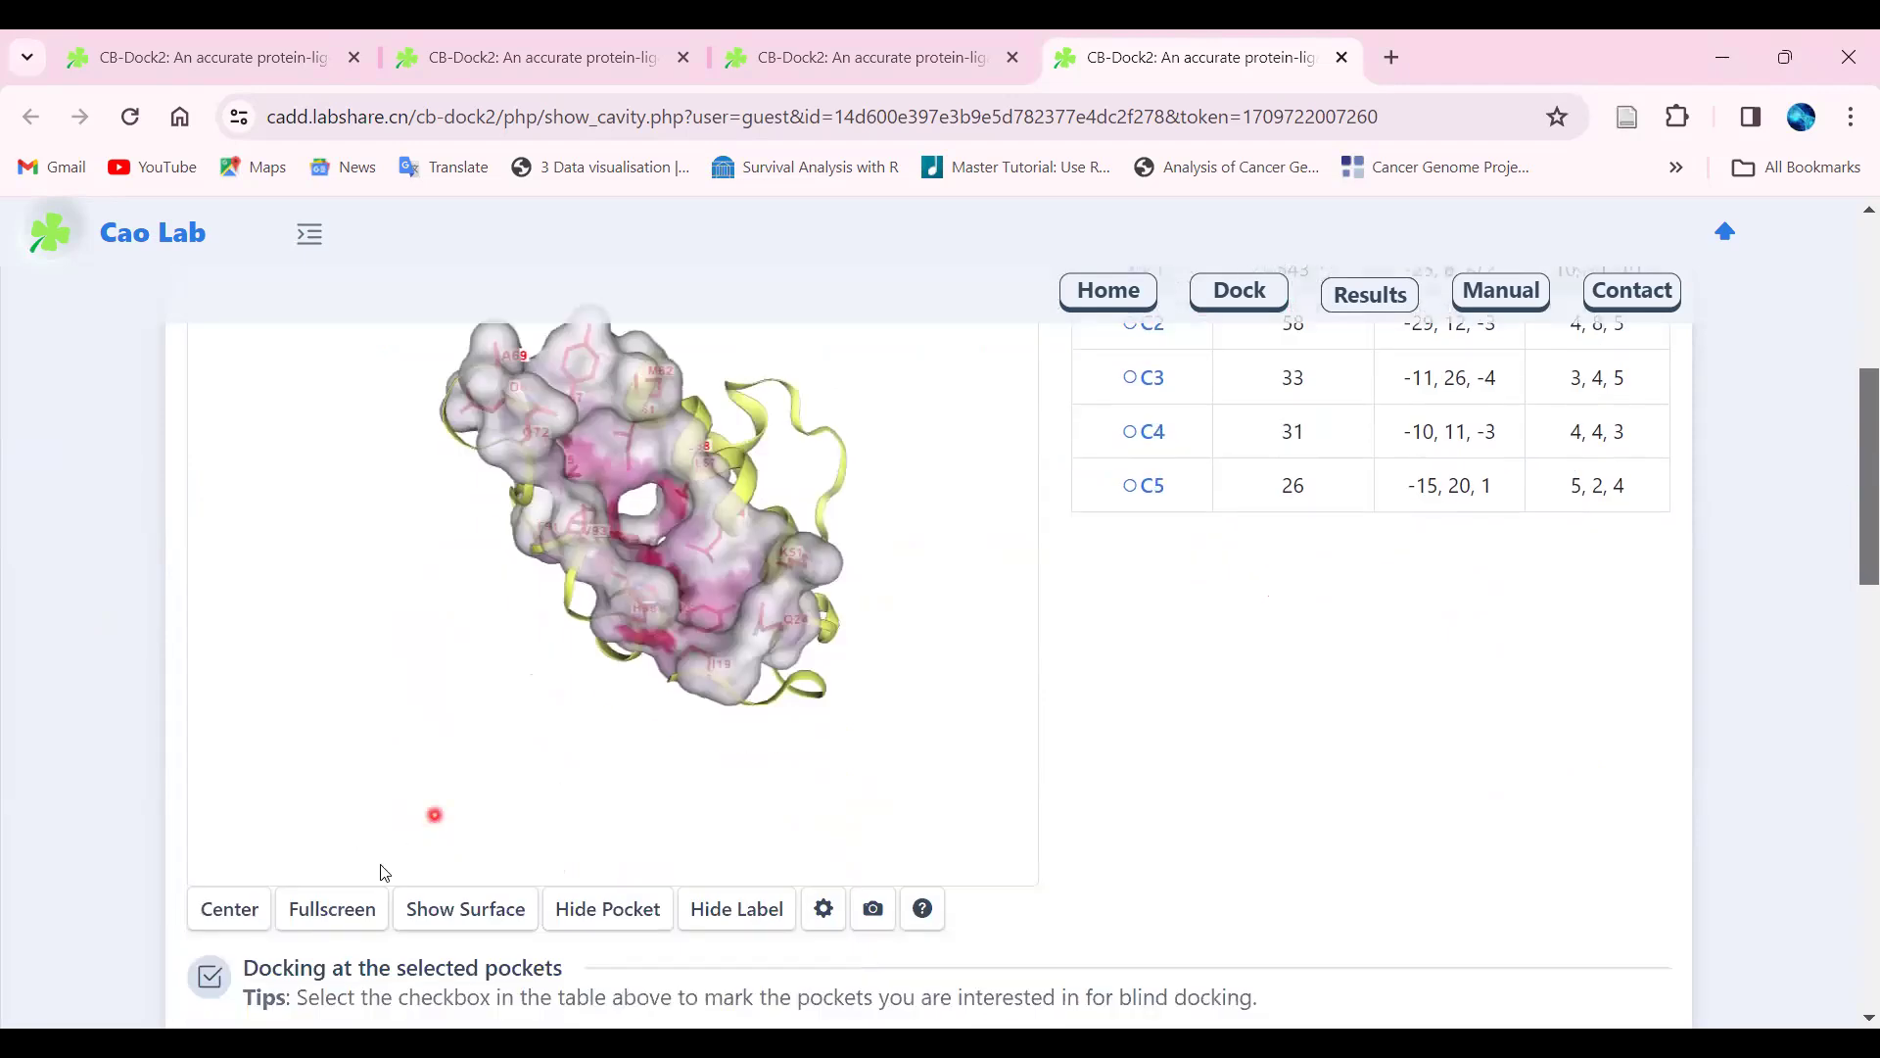
click(323, 921)
drag(973, 677, 989, 717)
drag(717, 550, 1013, 550)
Toggle the full protein surface and the C1 pocket surface on and off, then return to the normal page view without the settings dialog
click(133, 1038)
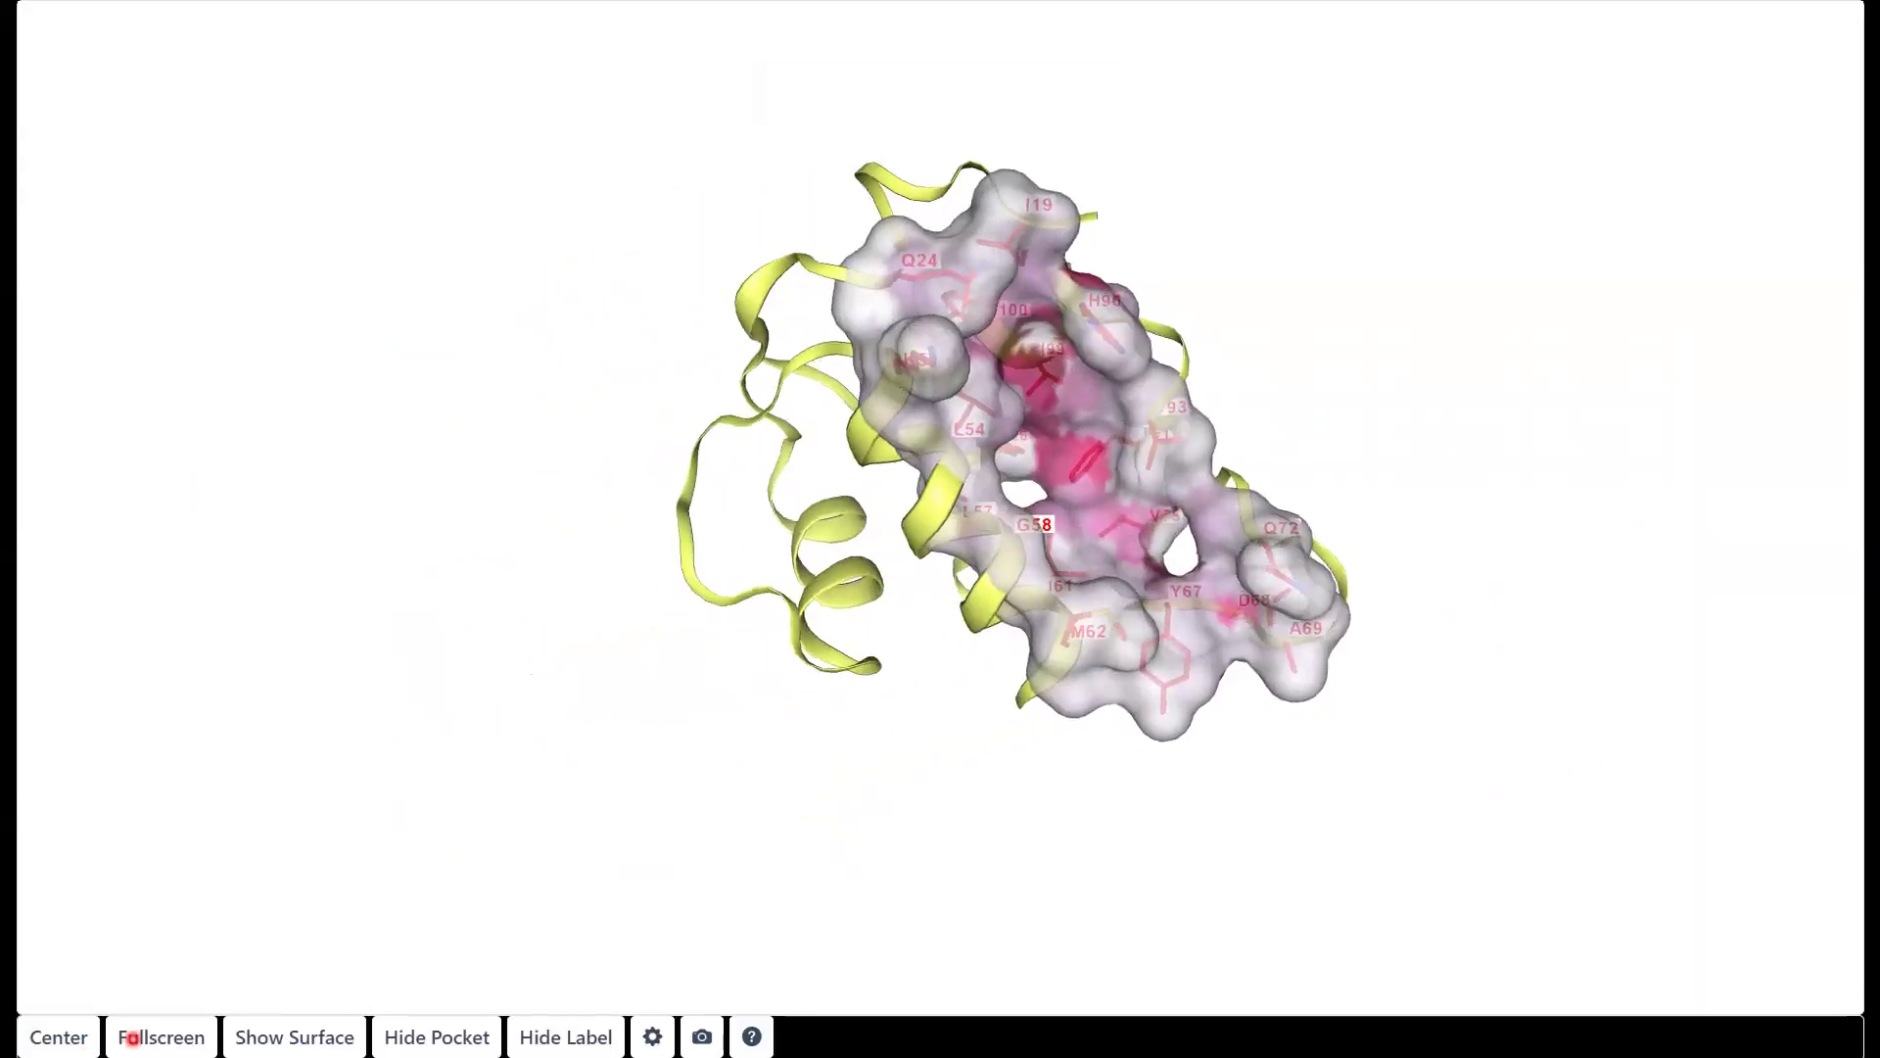
click(315, 1038)
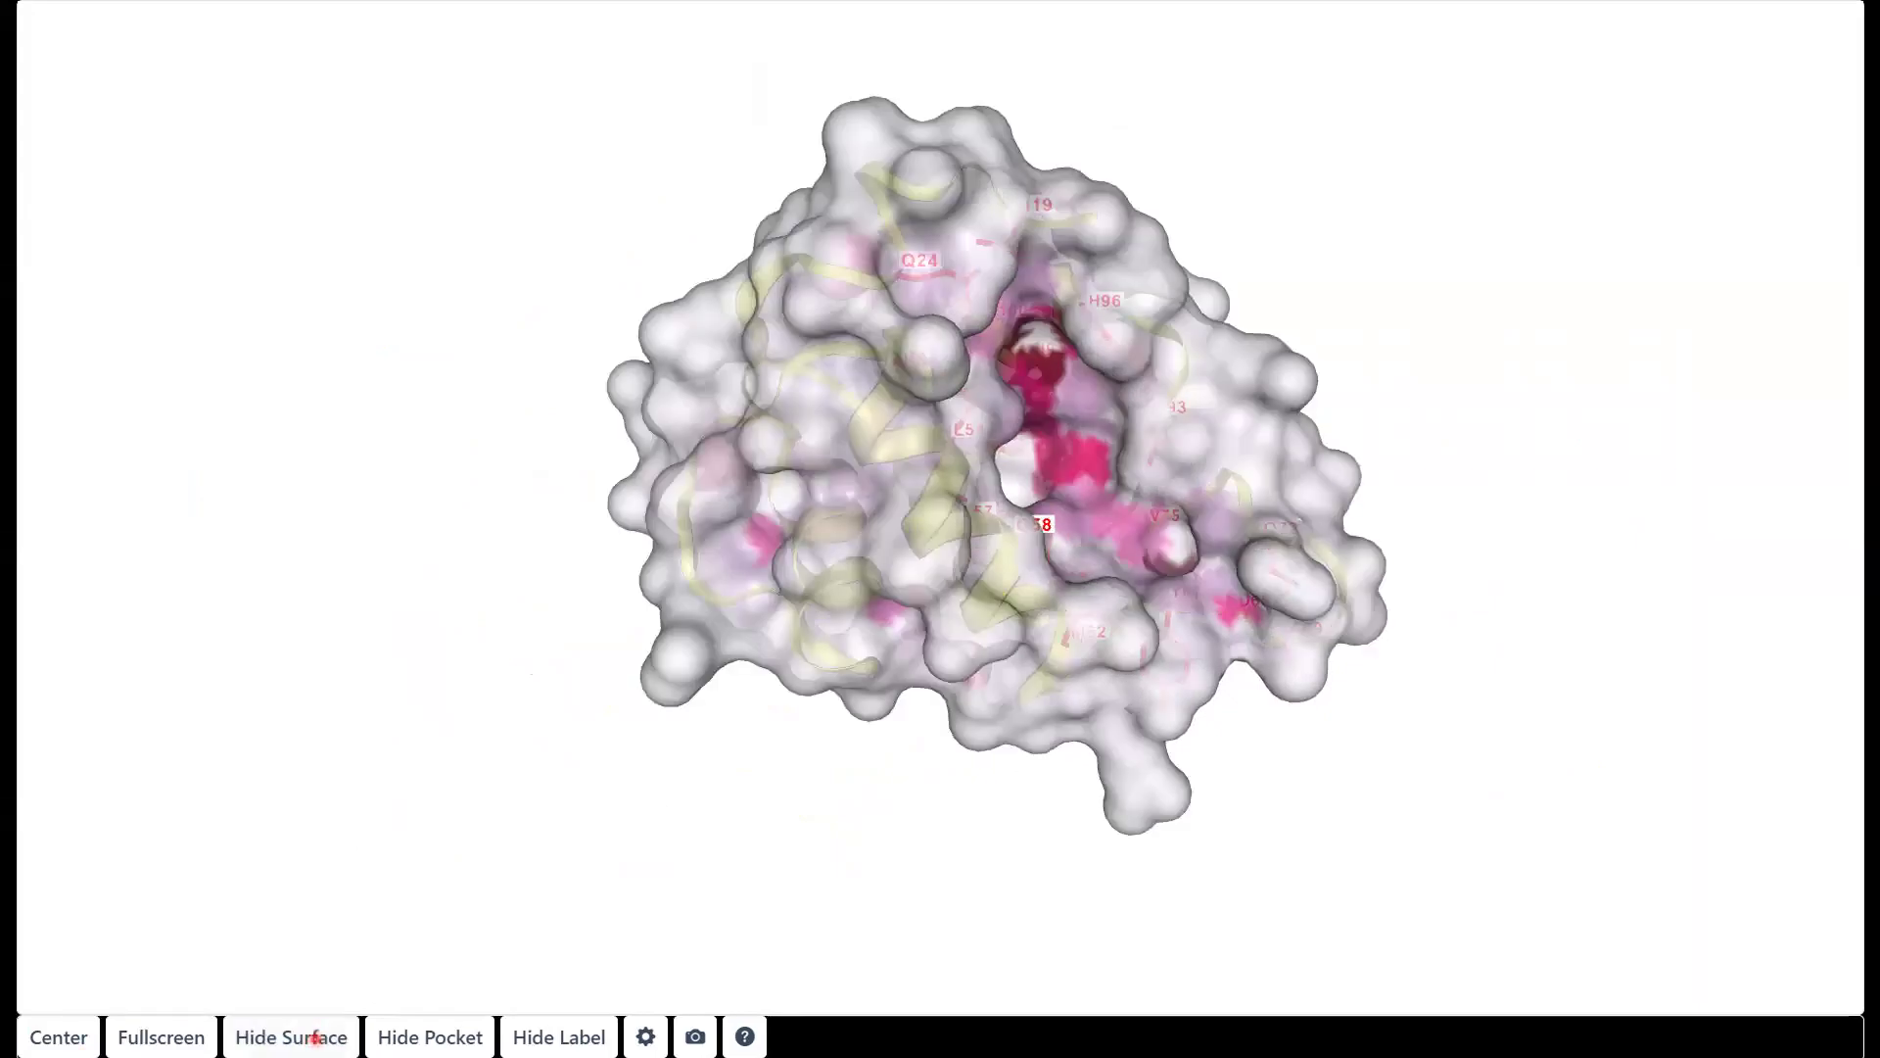
click(315, 1038)
click(428, 1046)
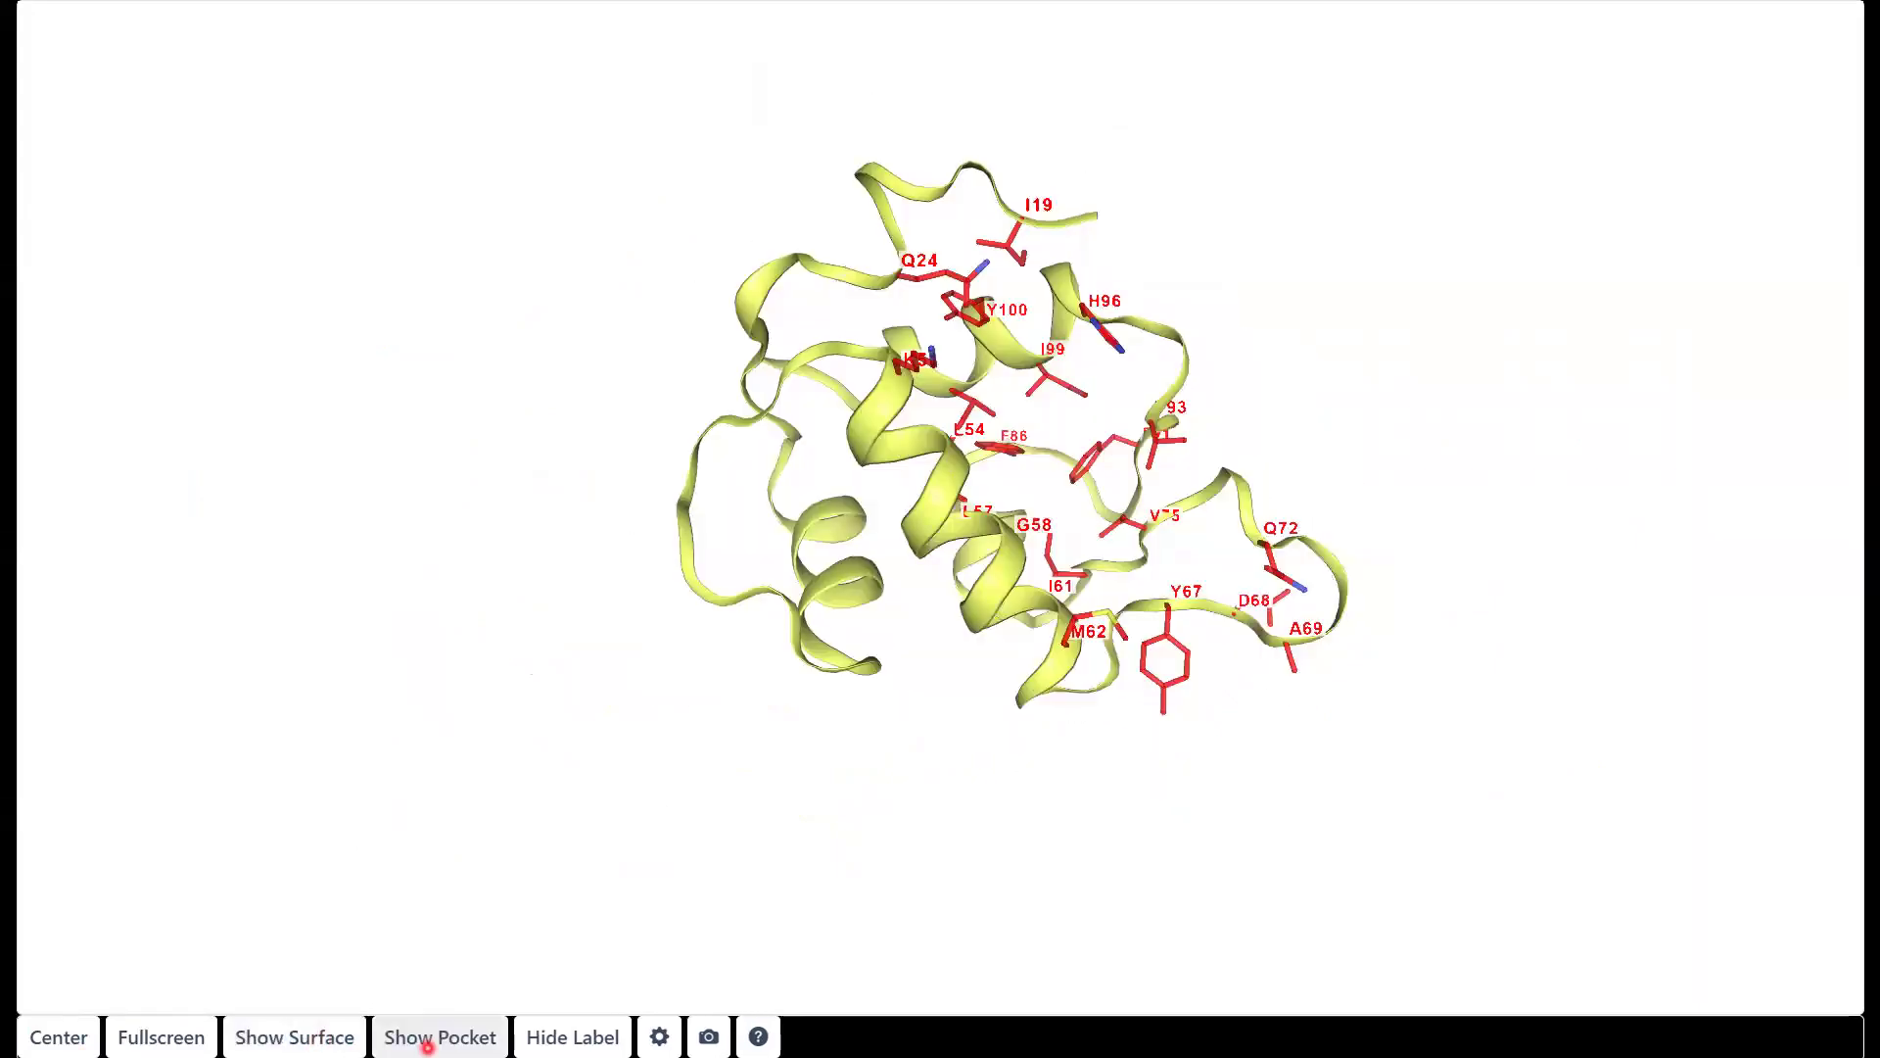
click(428, 1042)
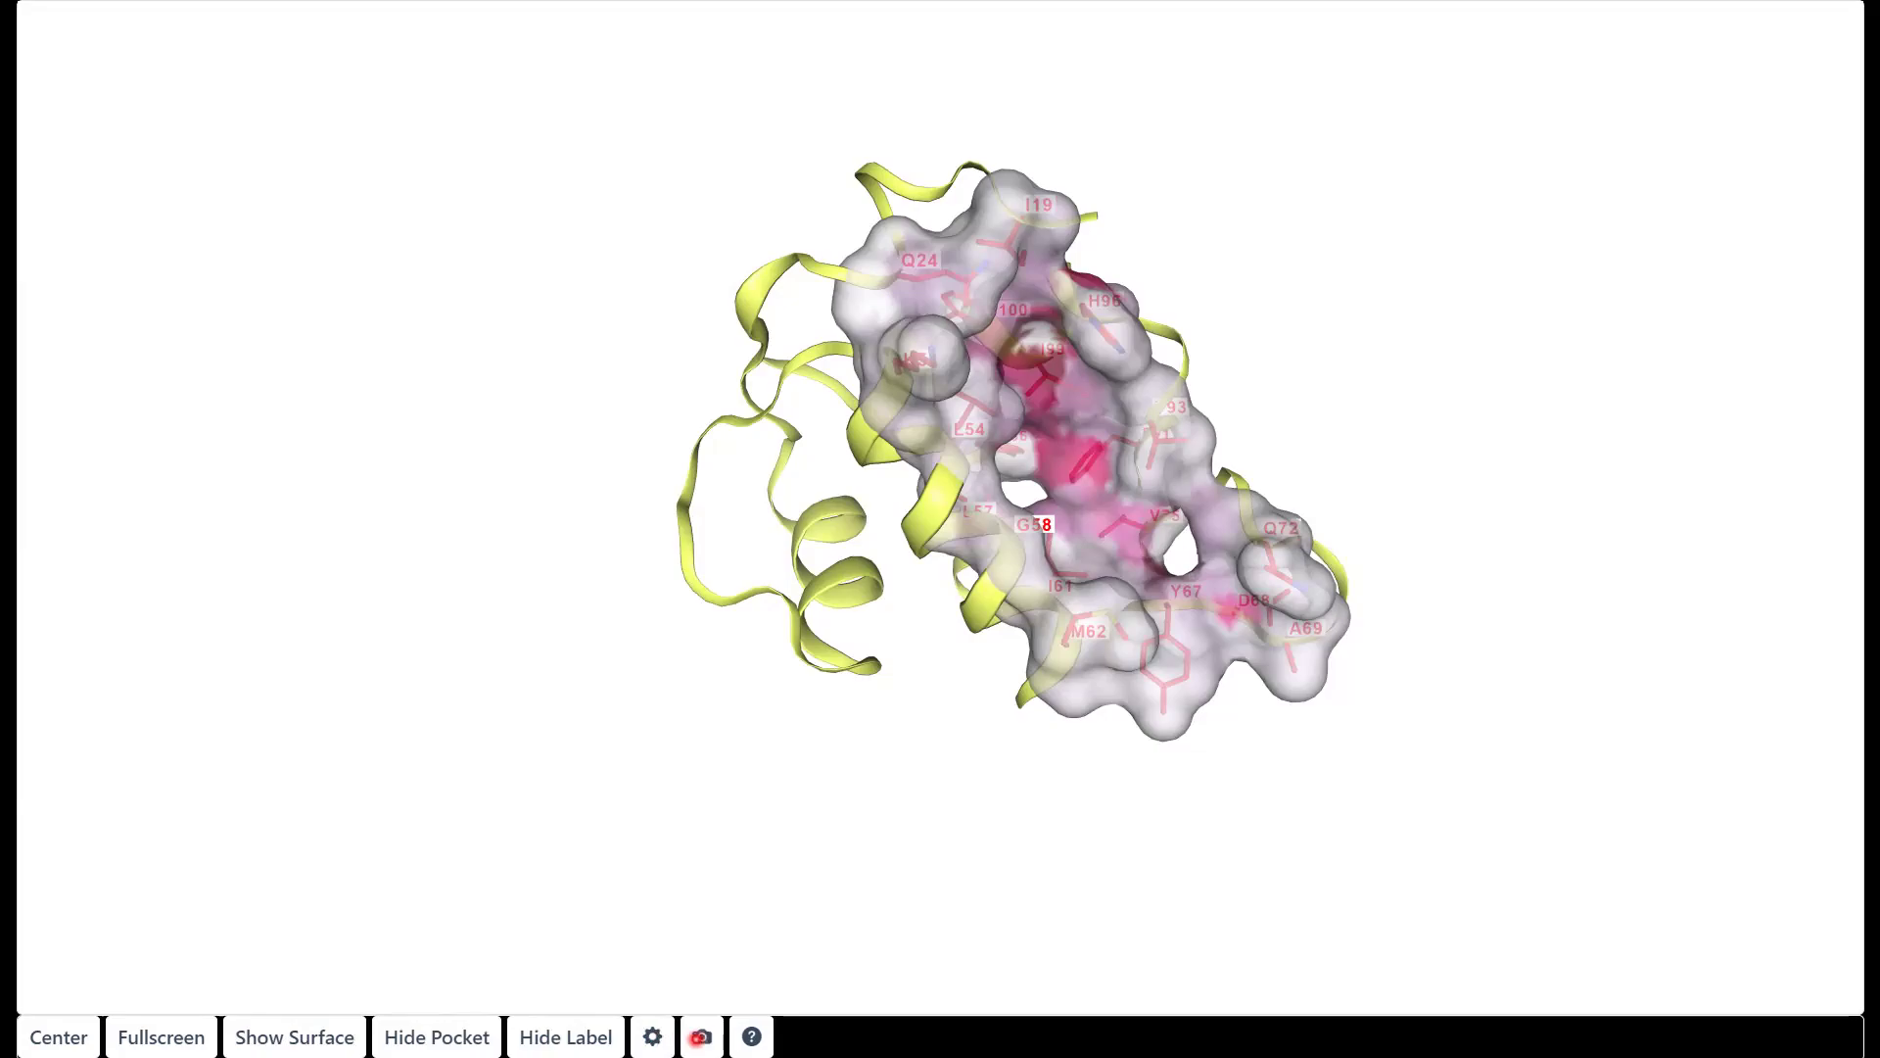
key(Escape)
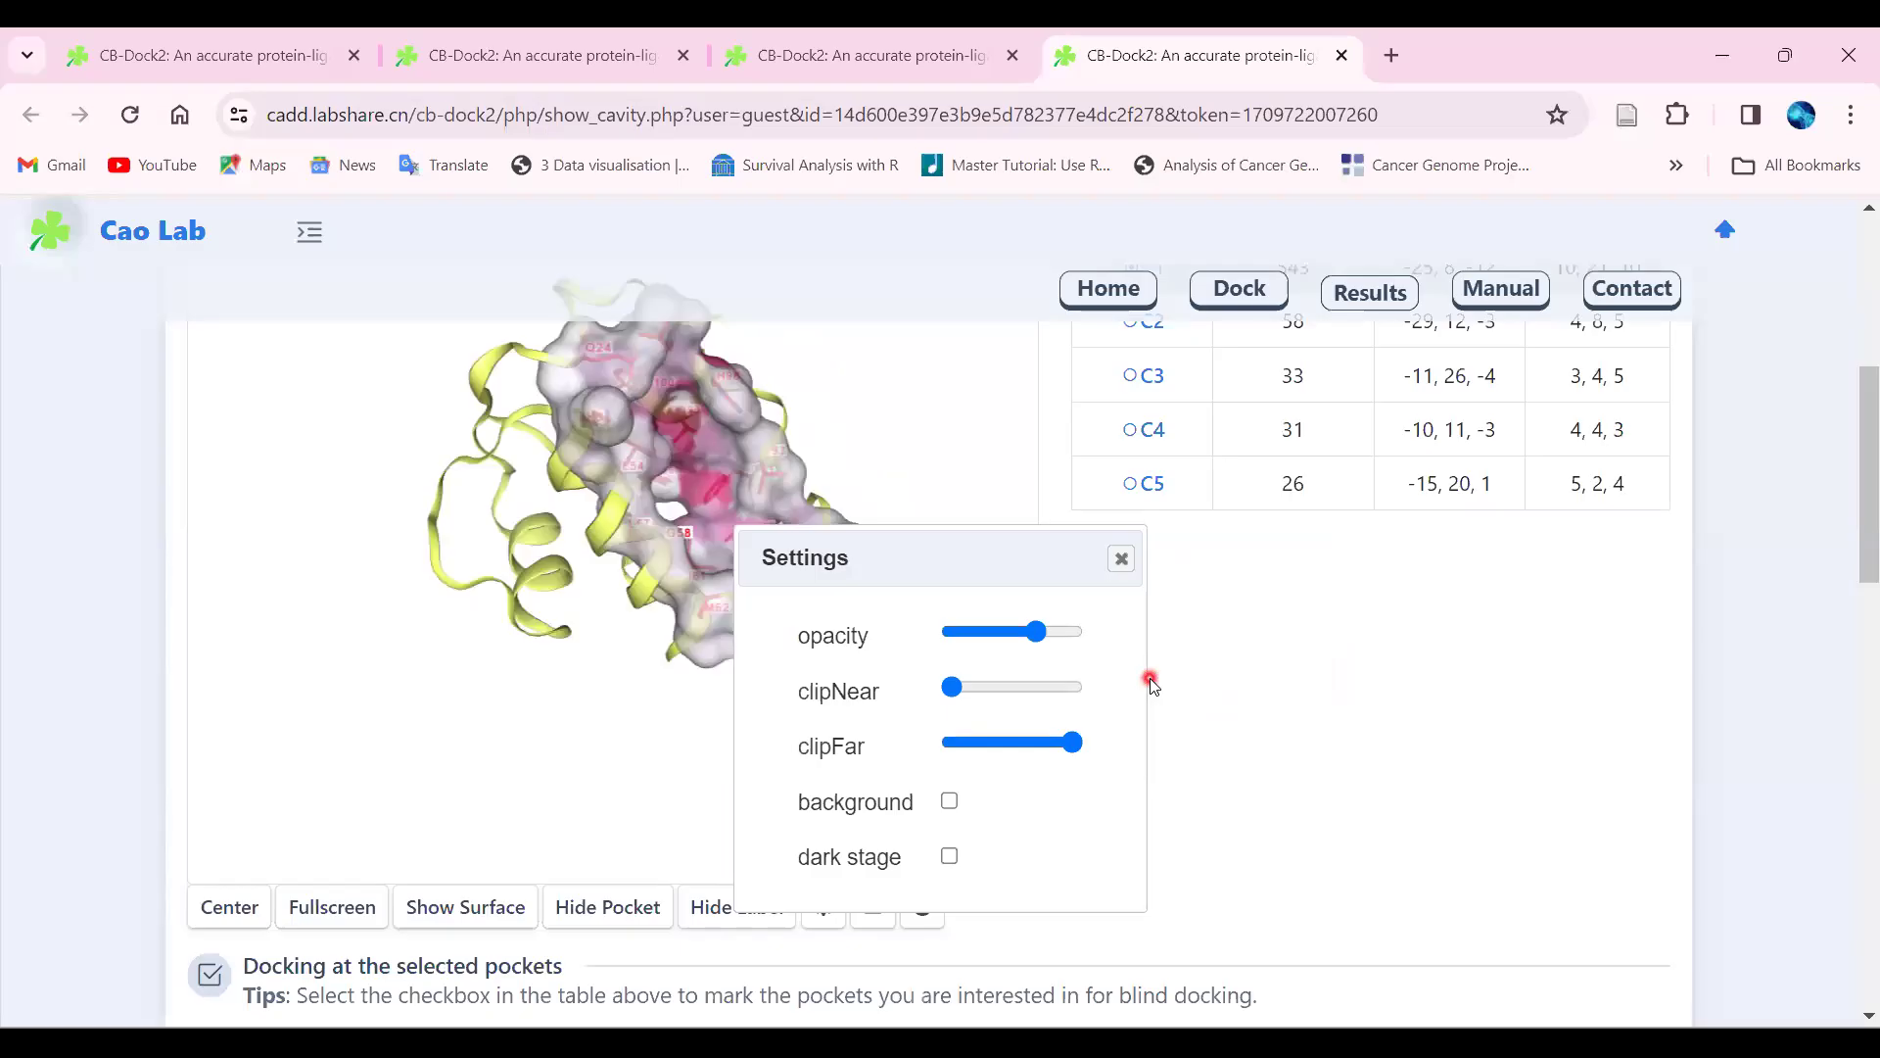
click(1116, 568)
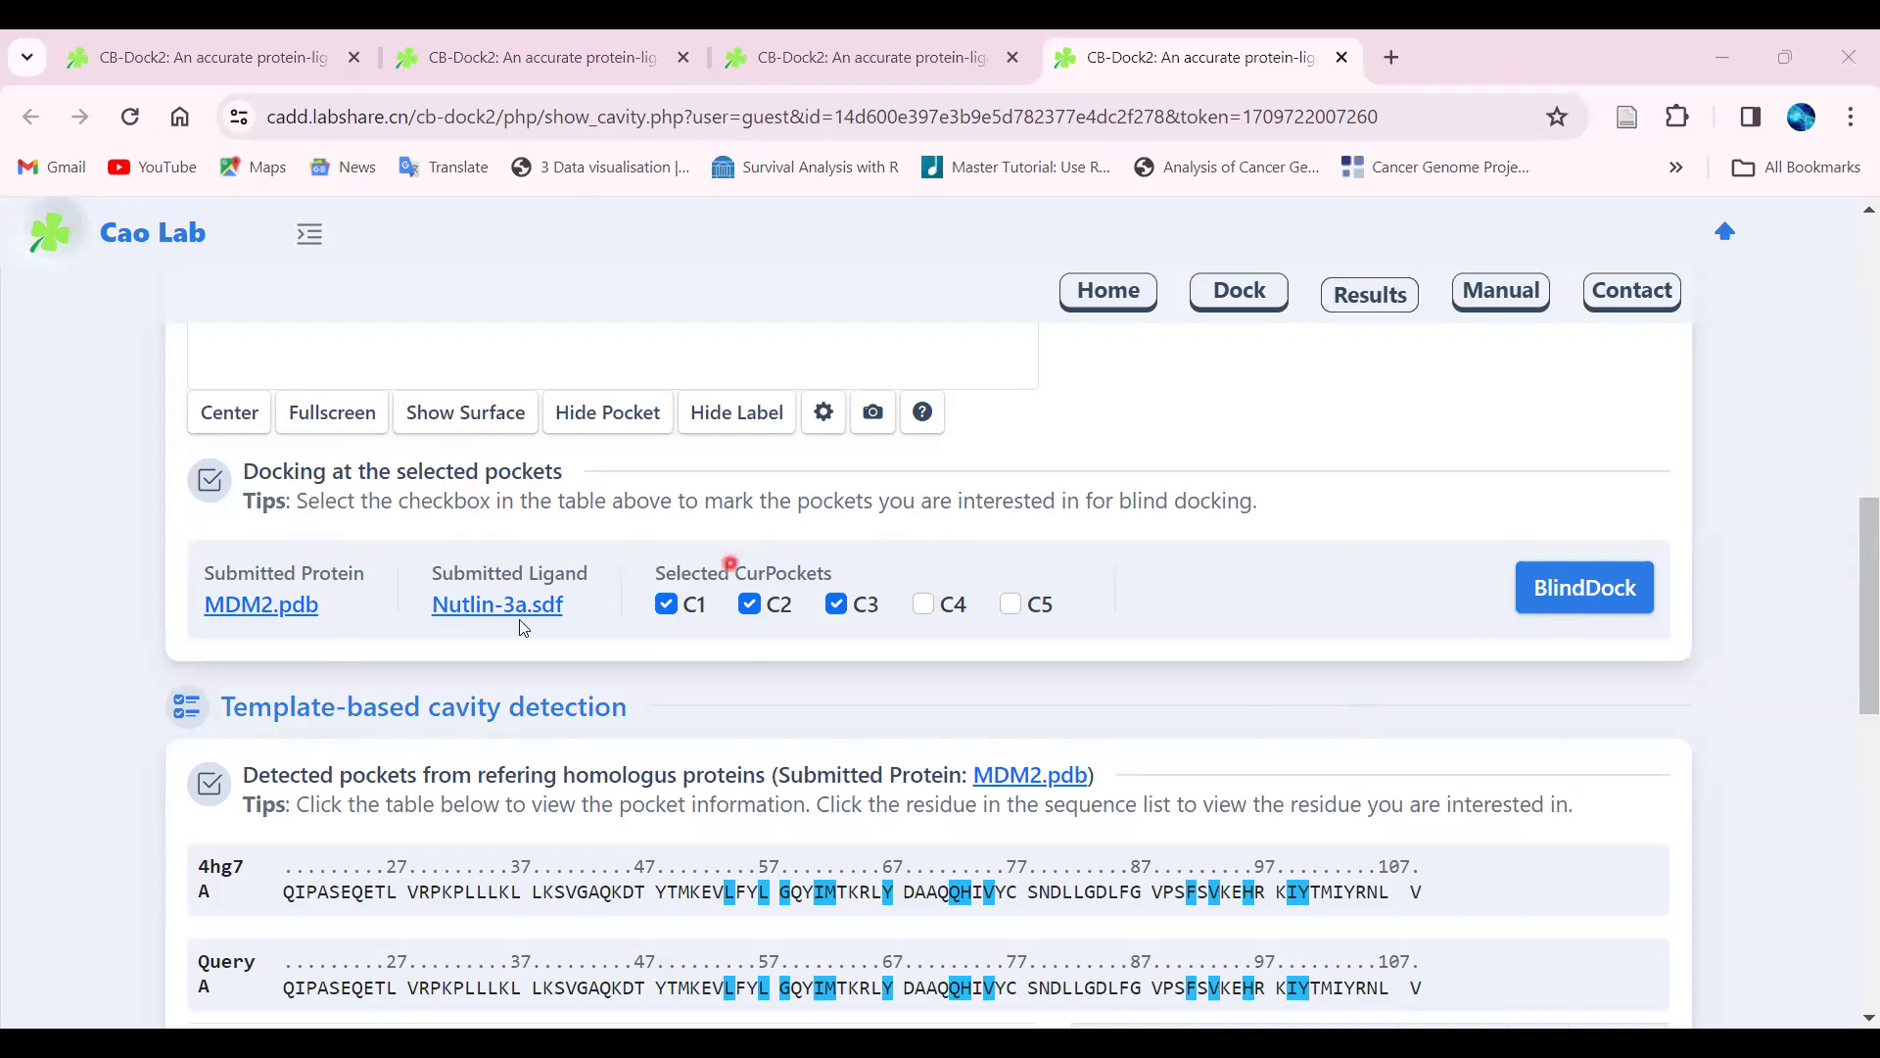
Examine the template-based cavity detection section, including the 4hg7 and query sequences, the FitPocket template table and the homologous docking inputs
click(1587, 589)
drag(1854, 619, 1854, 673)
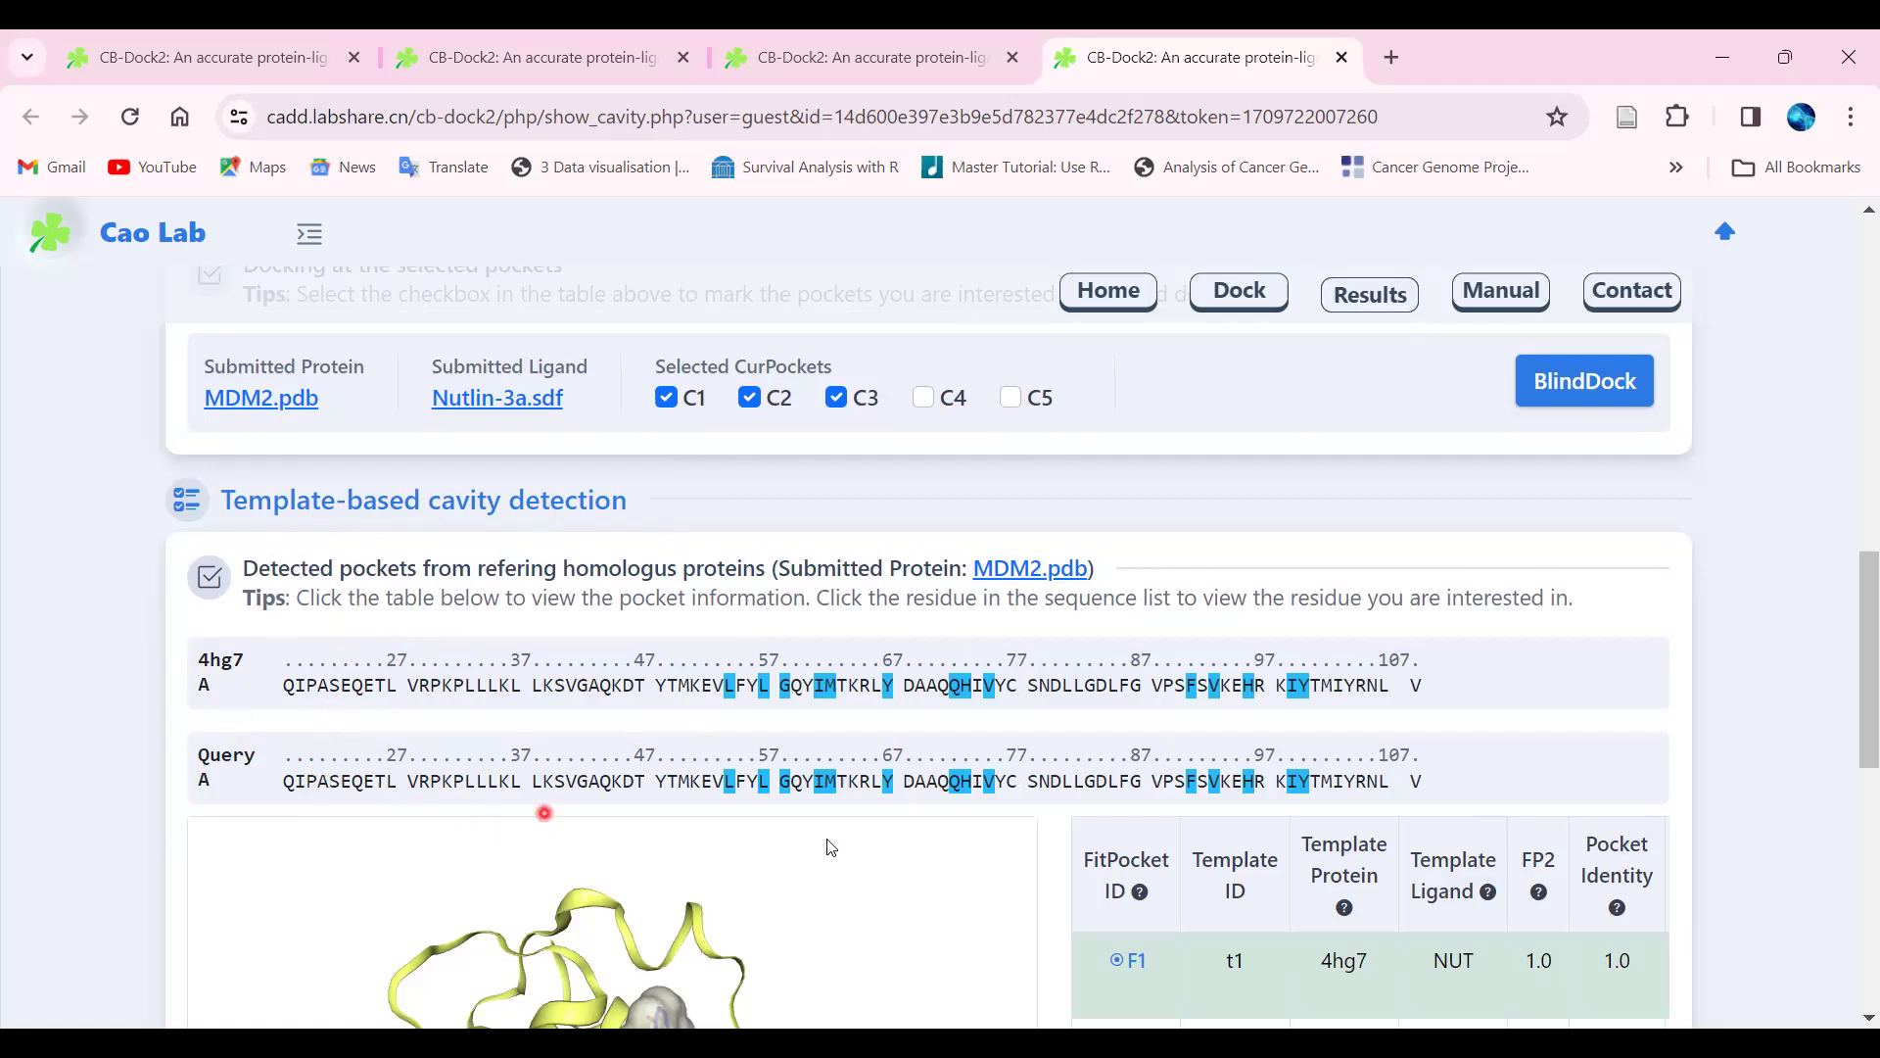
drag(1854, 602, 1853, 712)
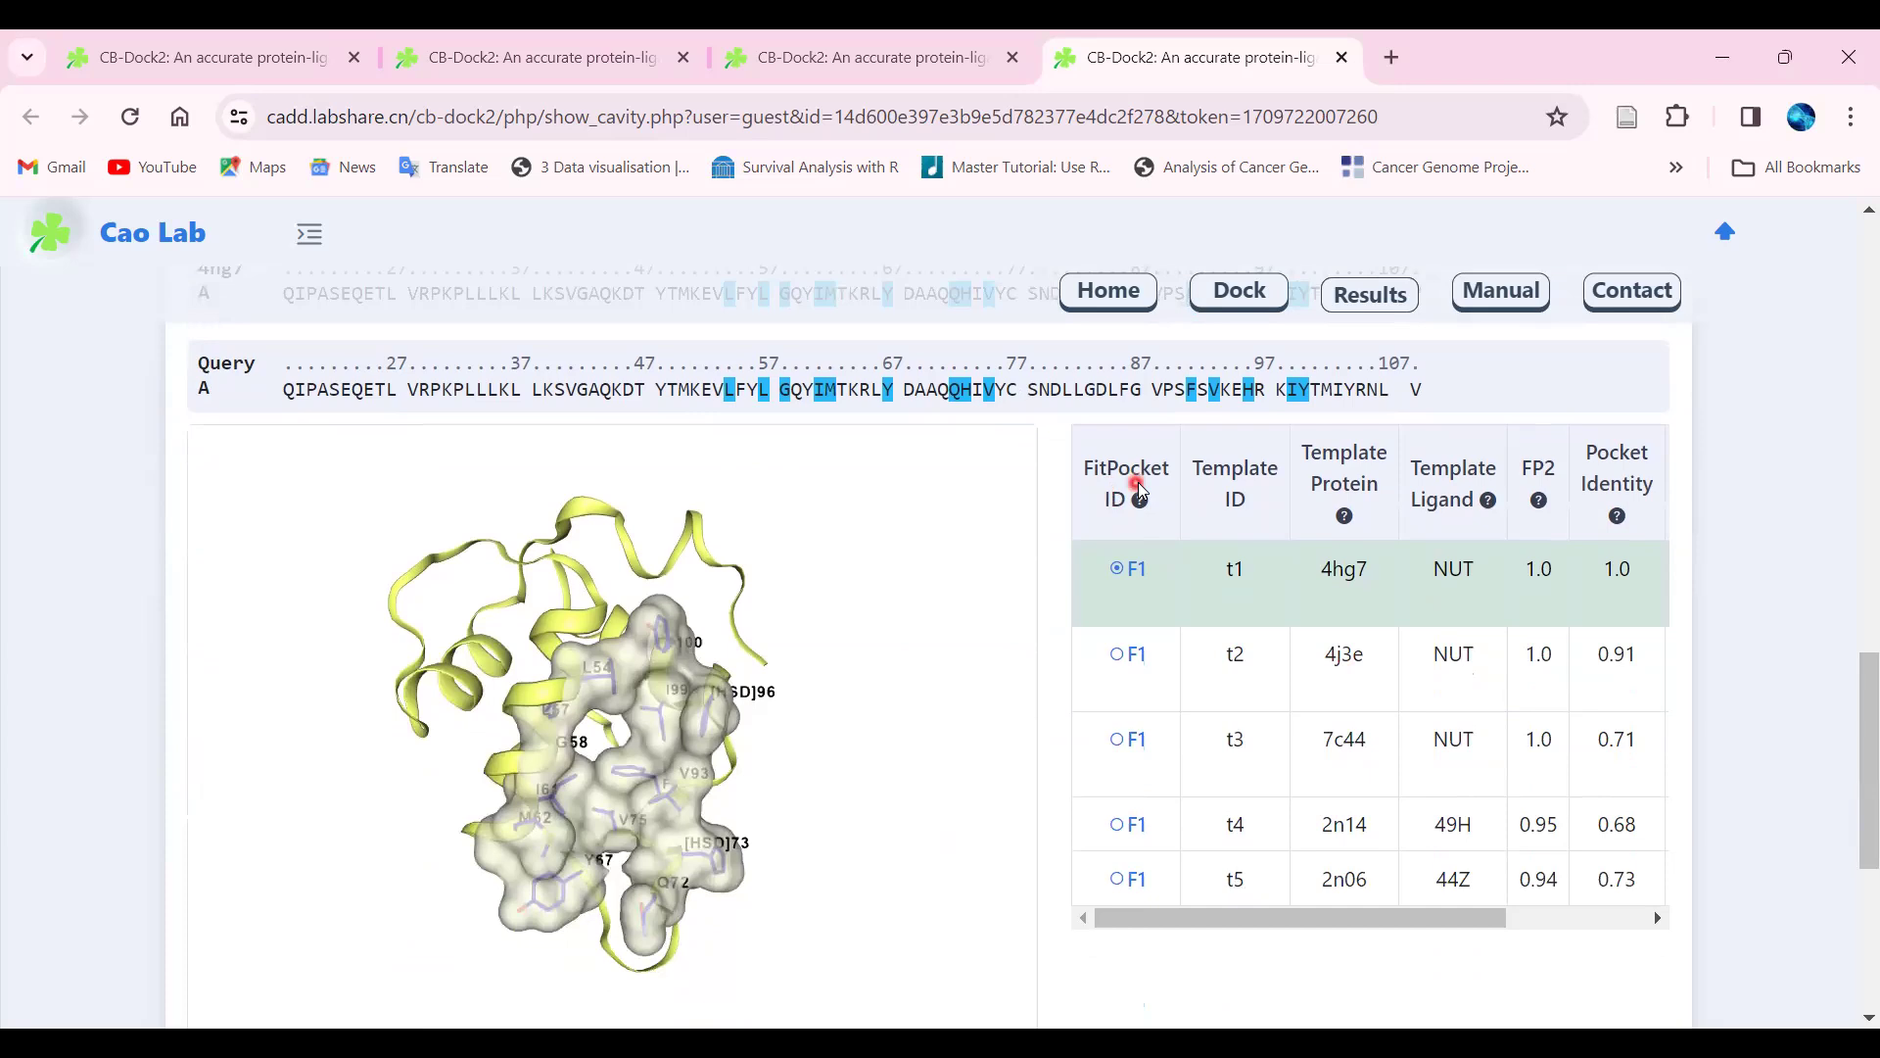
scroll(644, 762, down, 1)
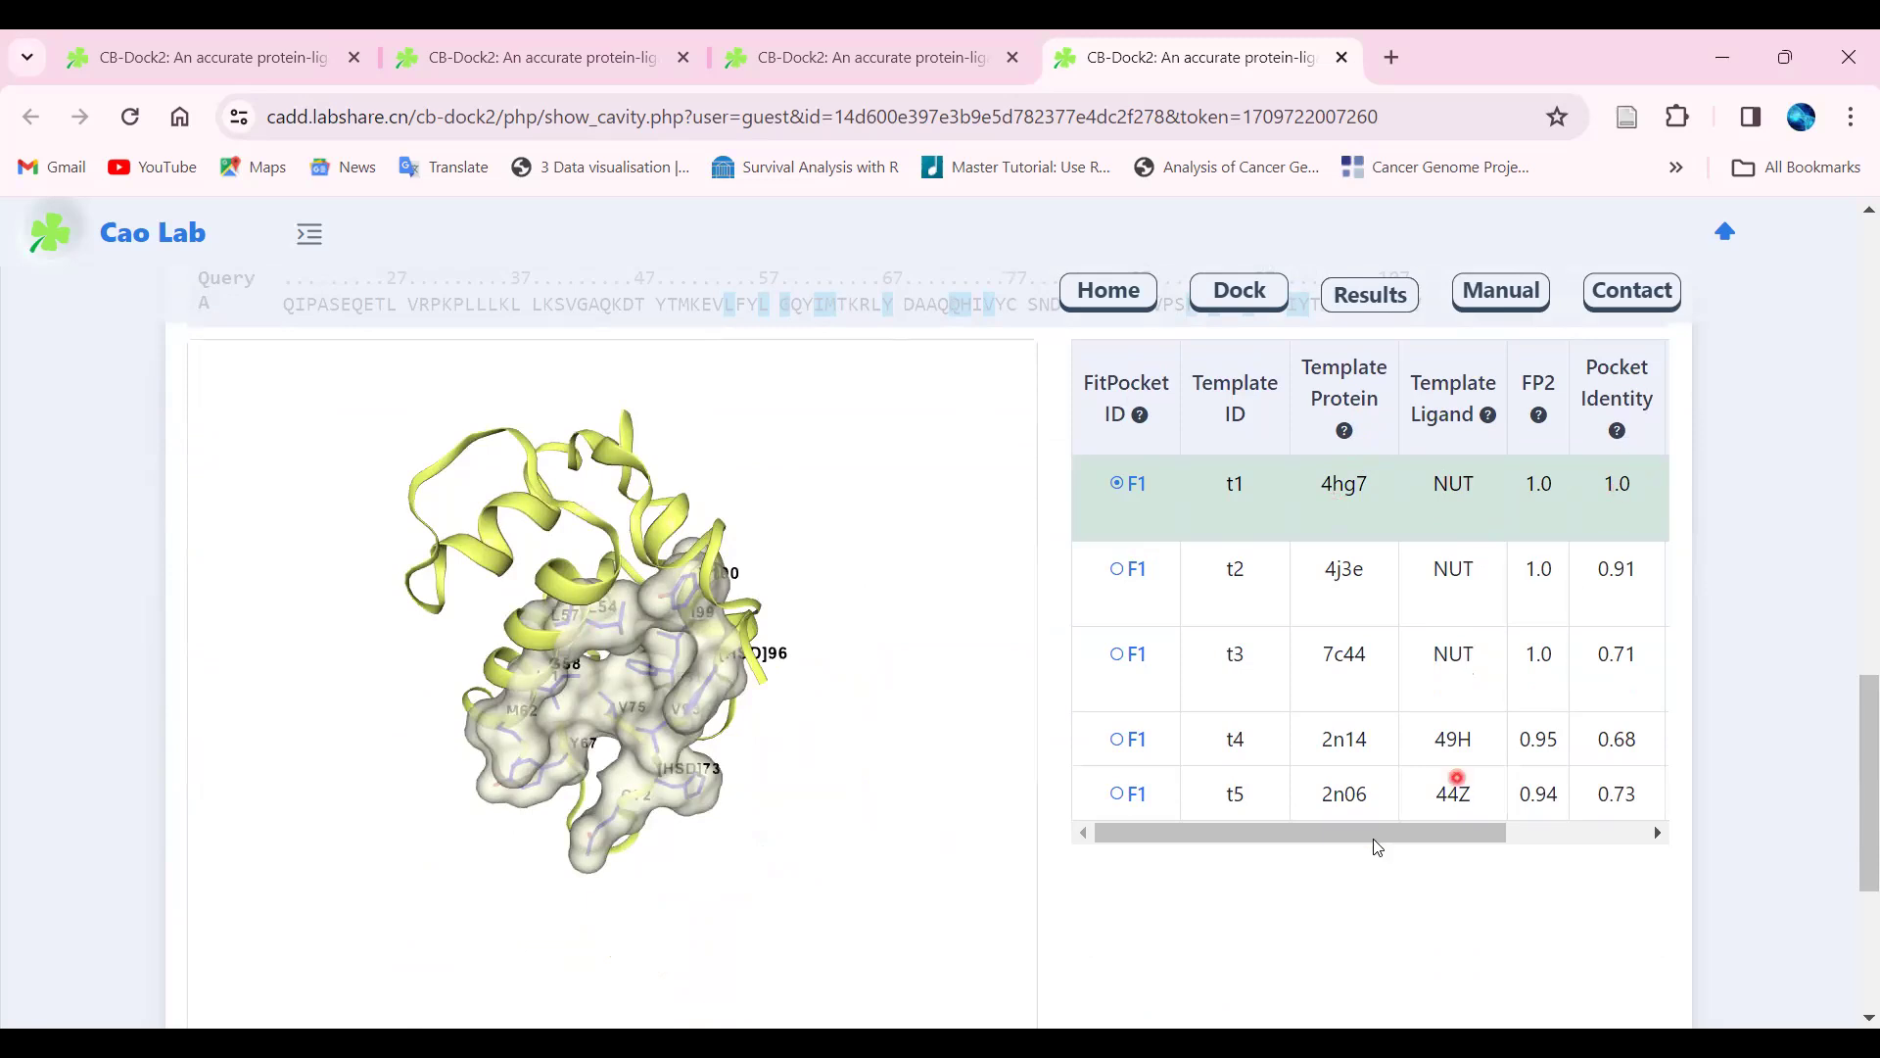
drag(1372, 832, 1188, 810)
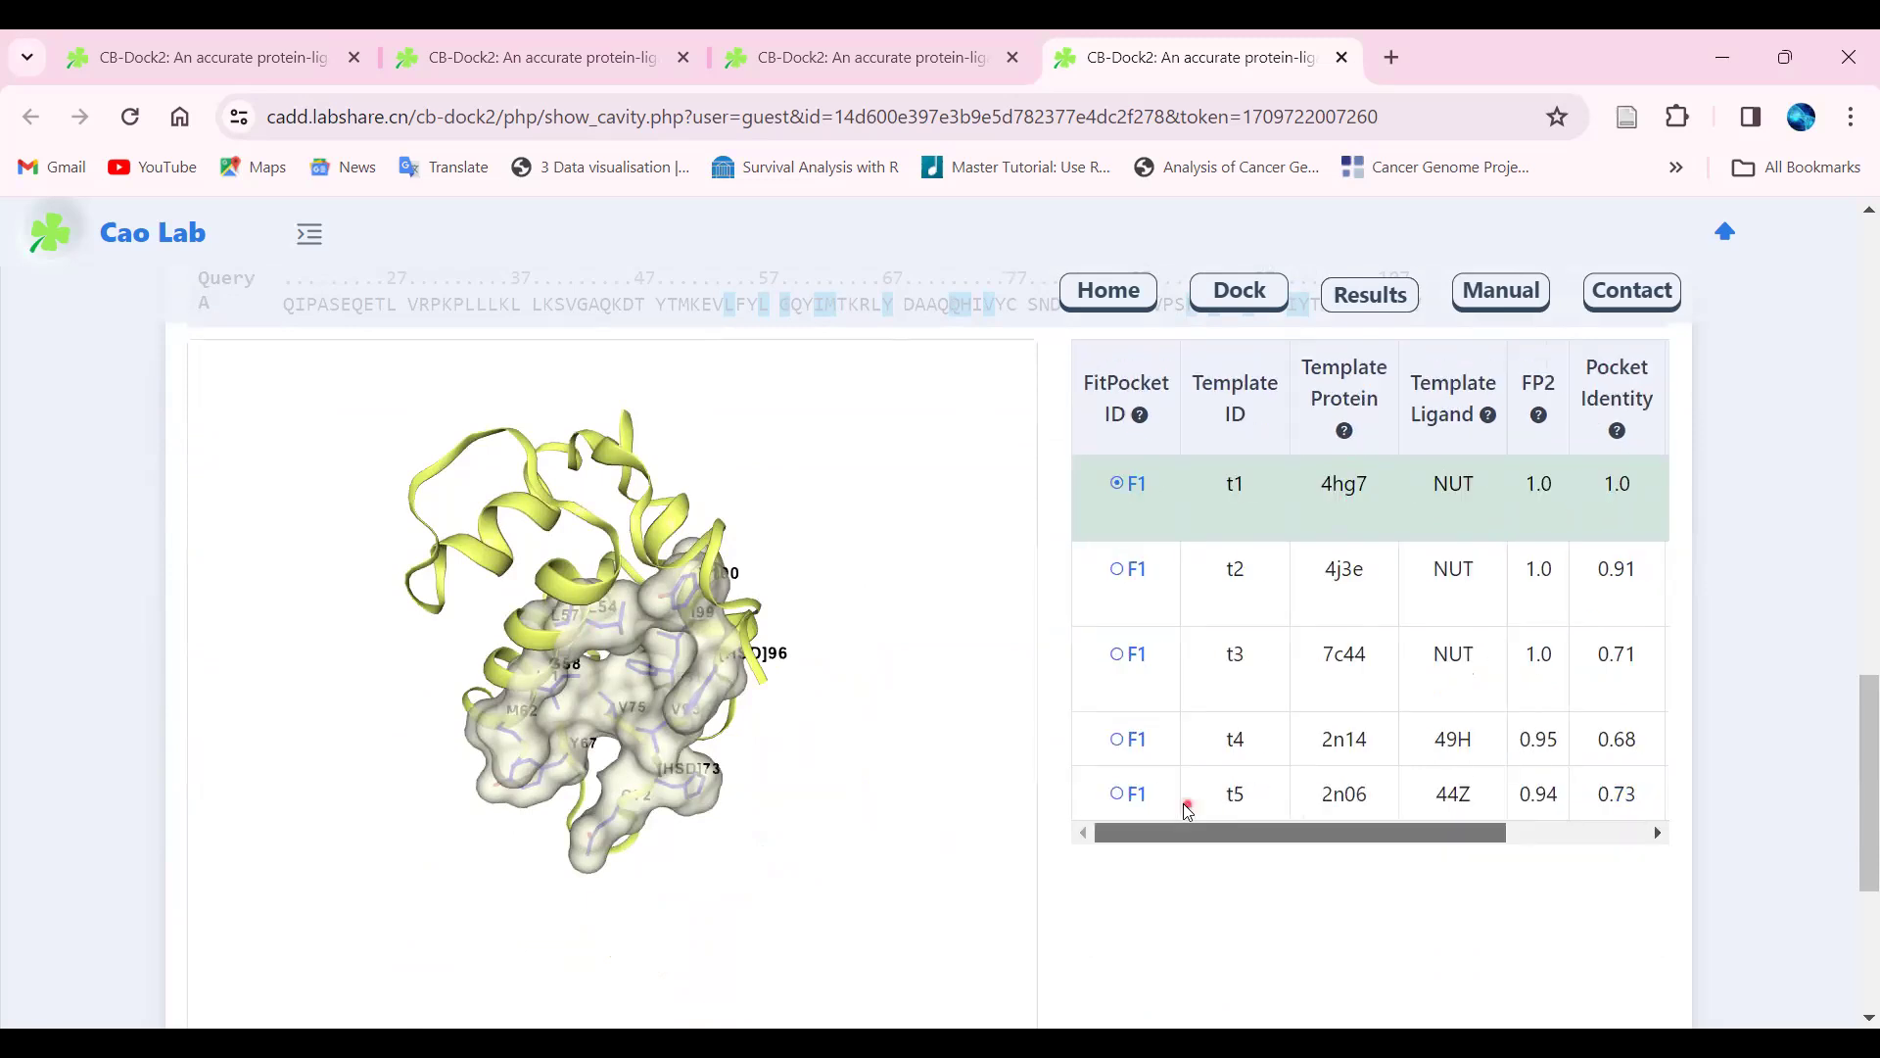
drag(1859, 796, 1854, 928)
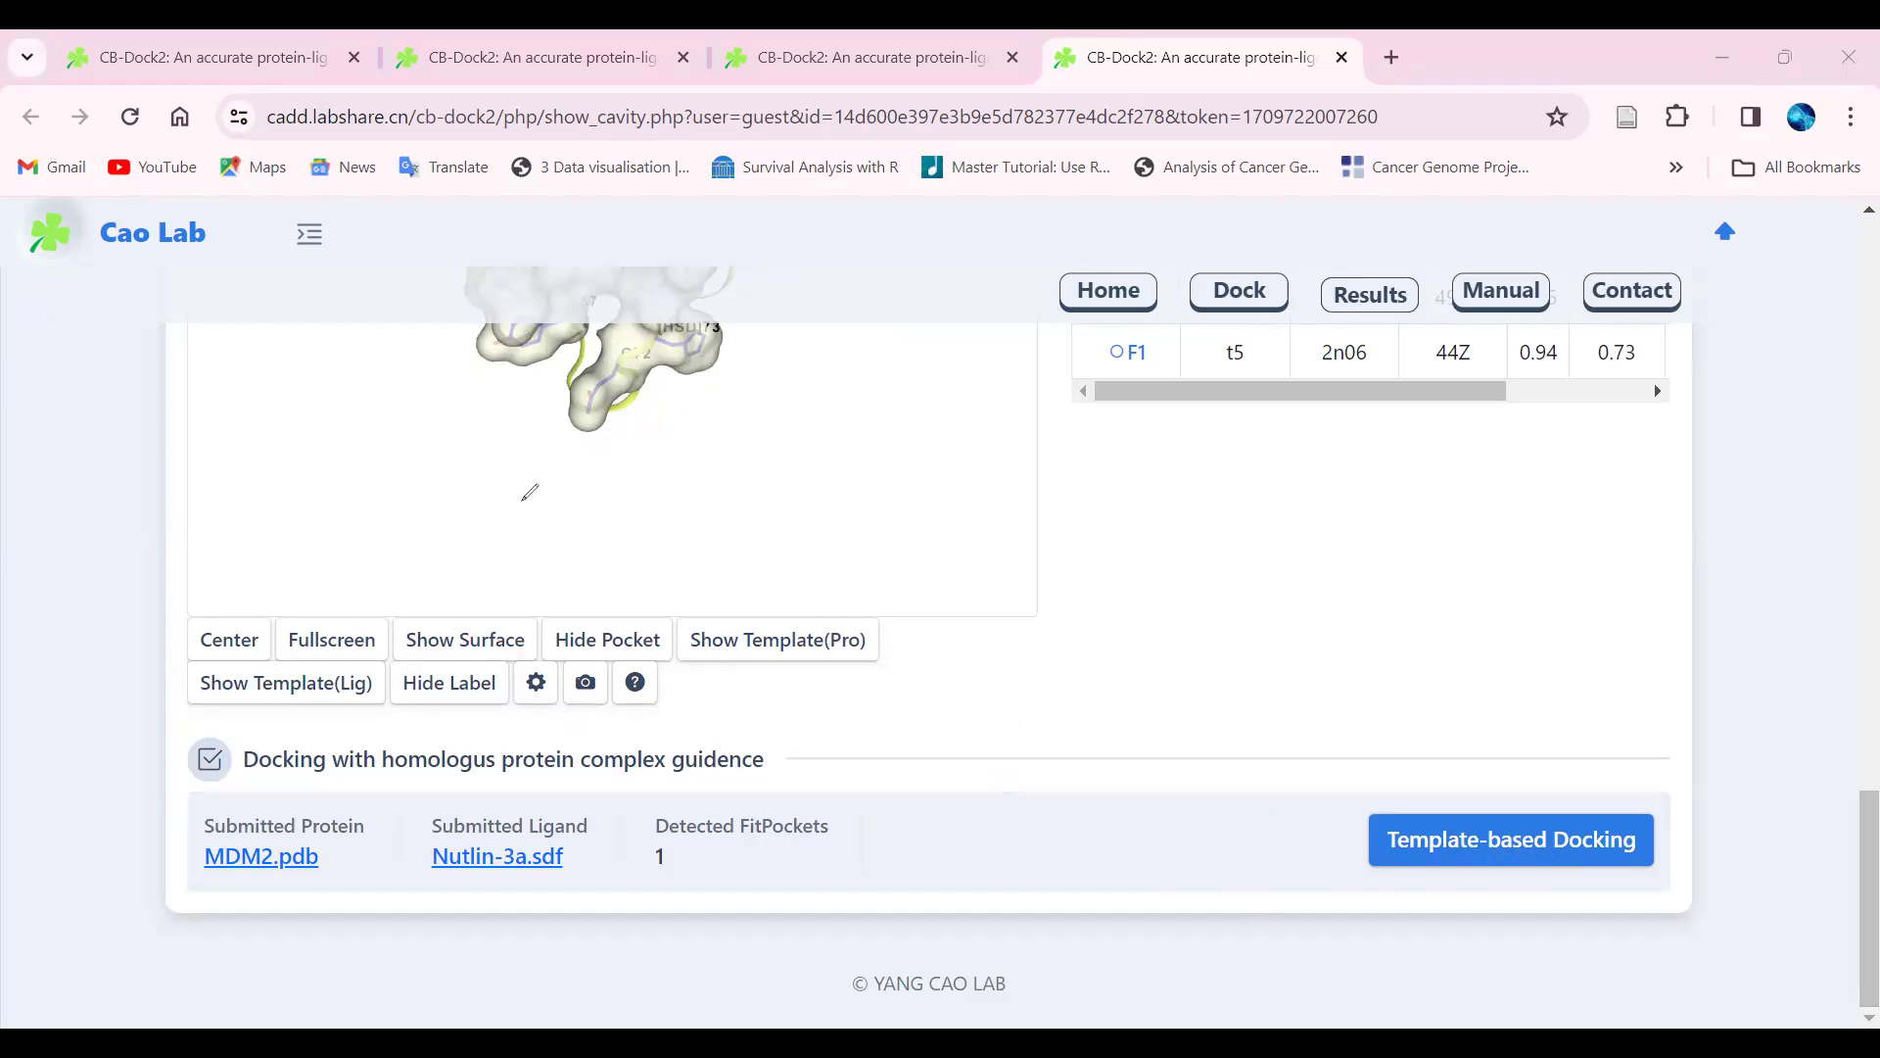
drag(1870, 887, 1878, 797)
mouse_move(1328, 840)
mouse_down()
mouse_move(1349, 856)
mouse_move(1482, 765)
mouse_up()
Run blind docking of Nutlin-3a.sdf into MDM2.pdb at the selected pockets C1, C2 and C3
scroll(1777, 803, up, 10)
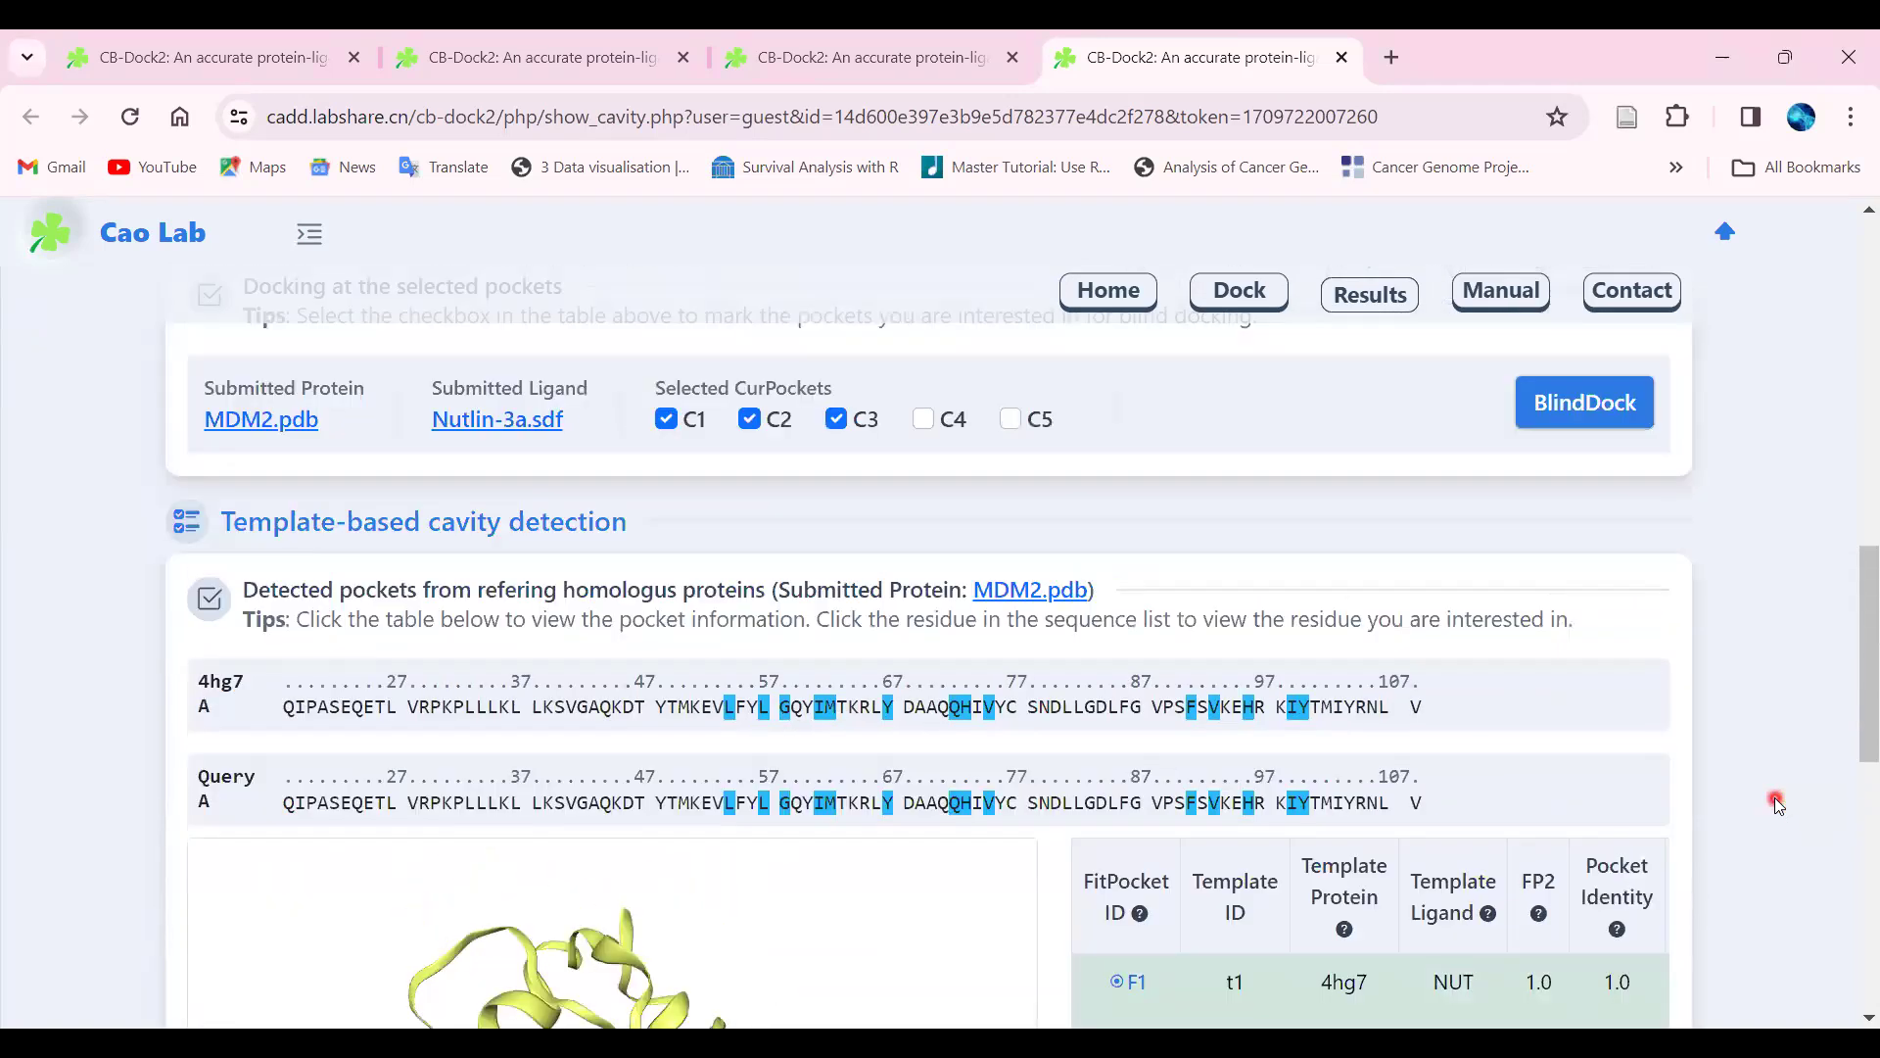
scroll(1778, 803, up, 1)
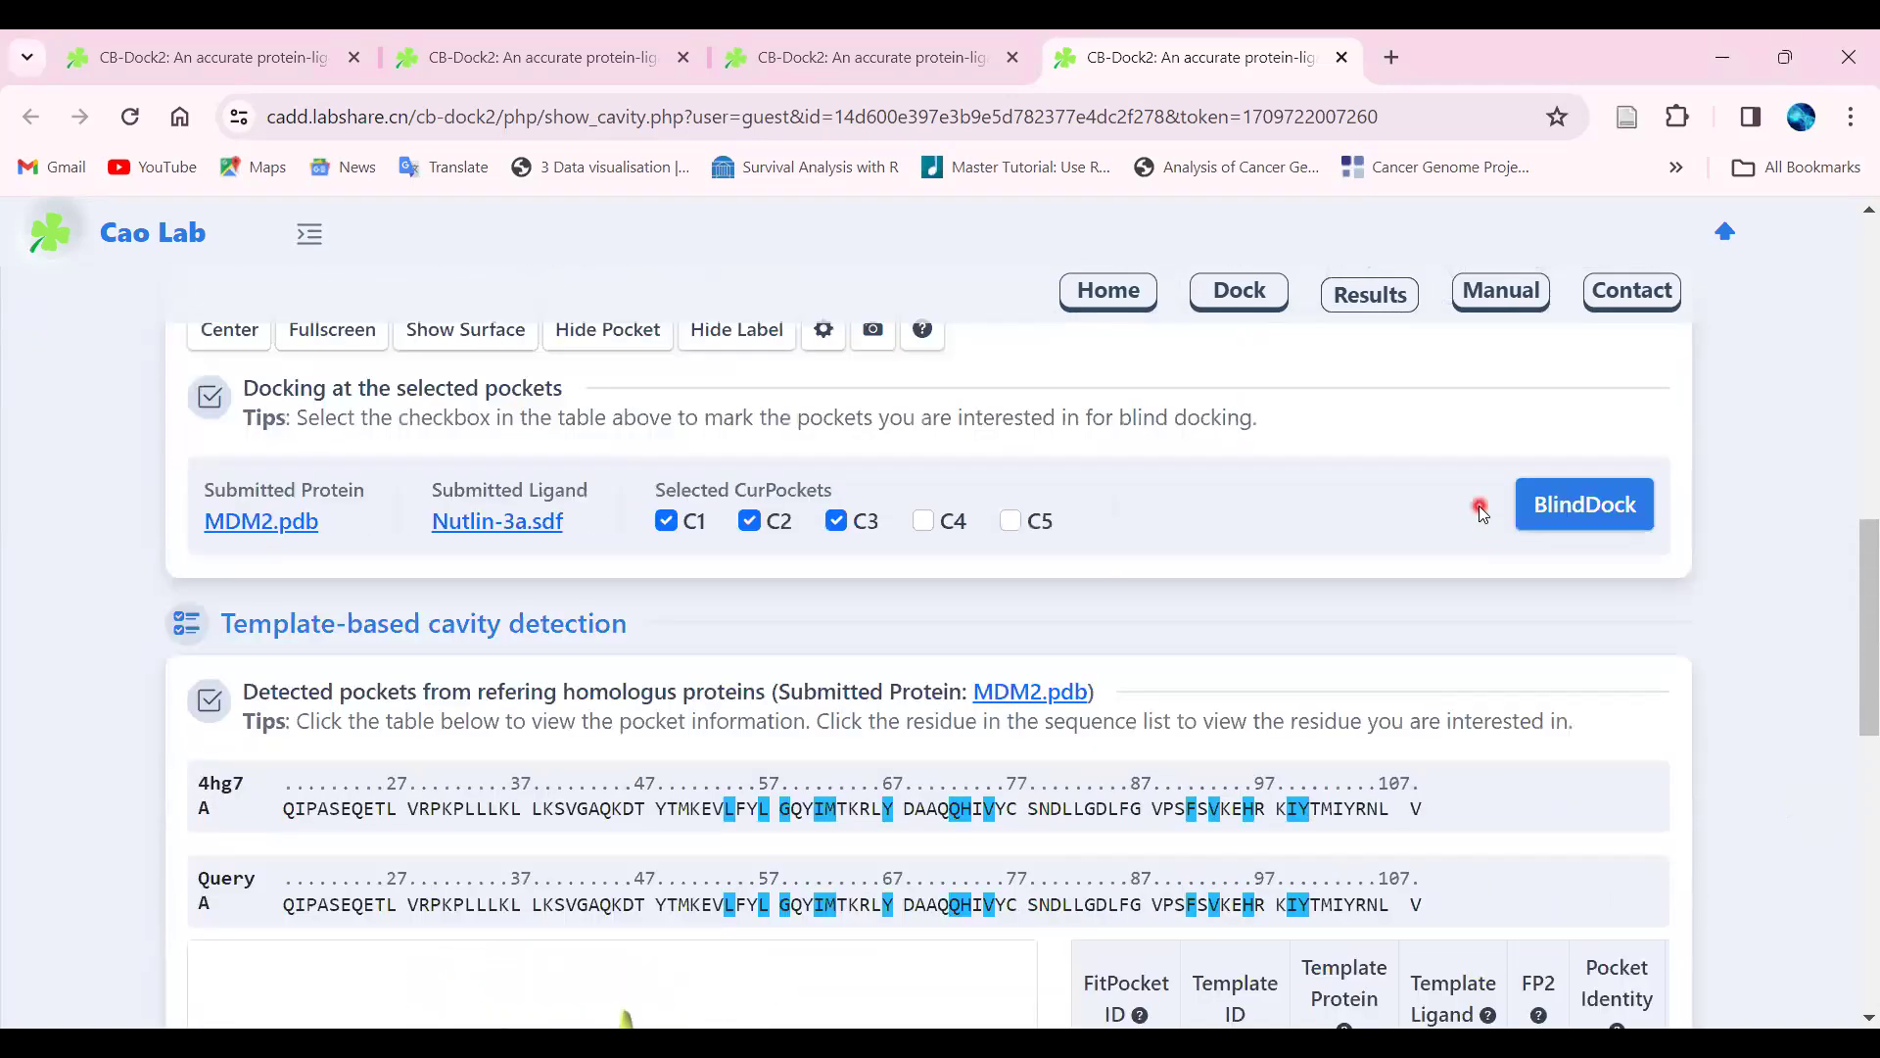
click(1586, 516)
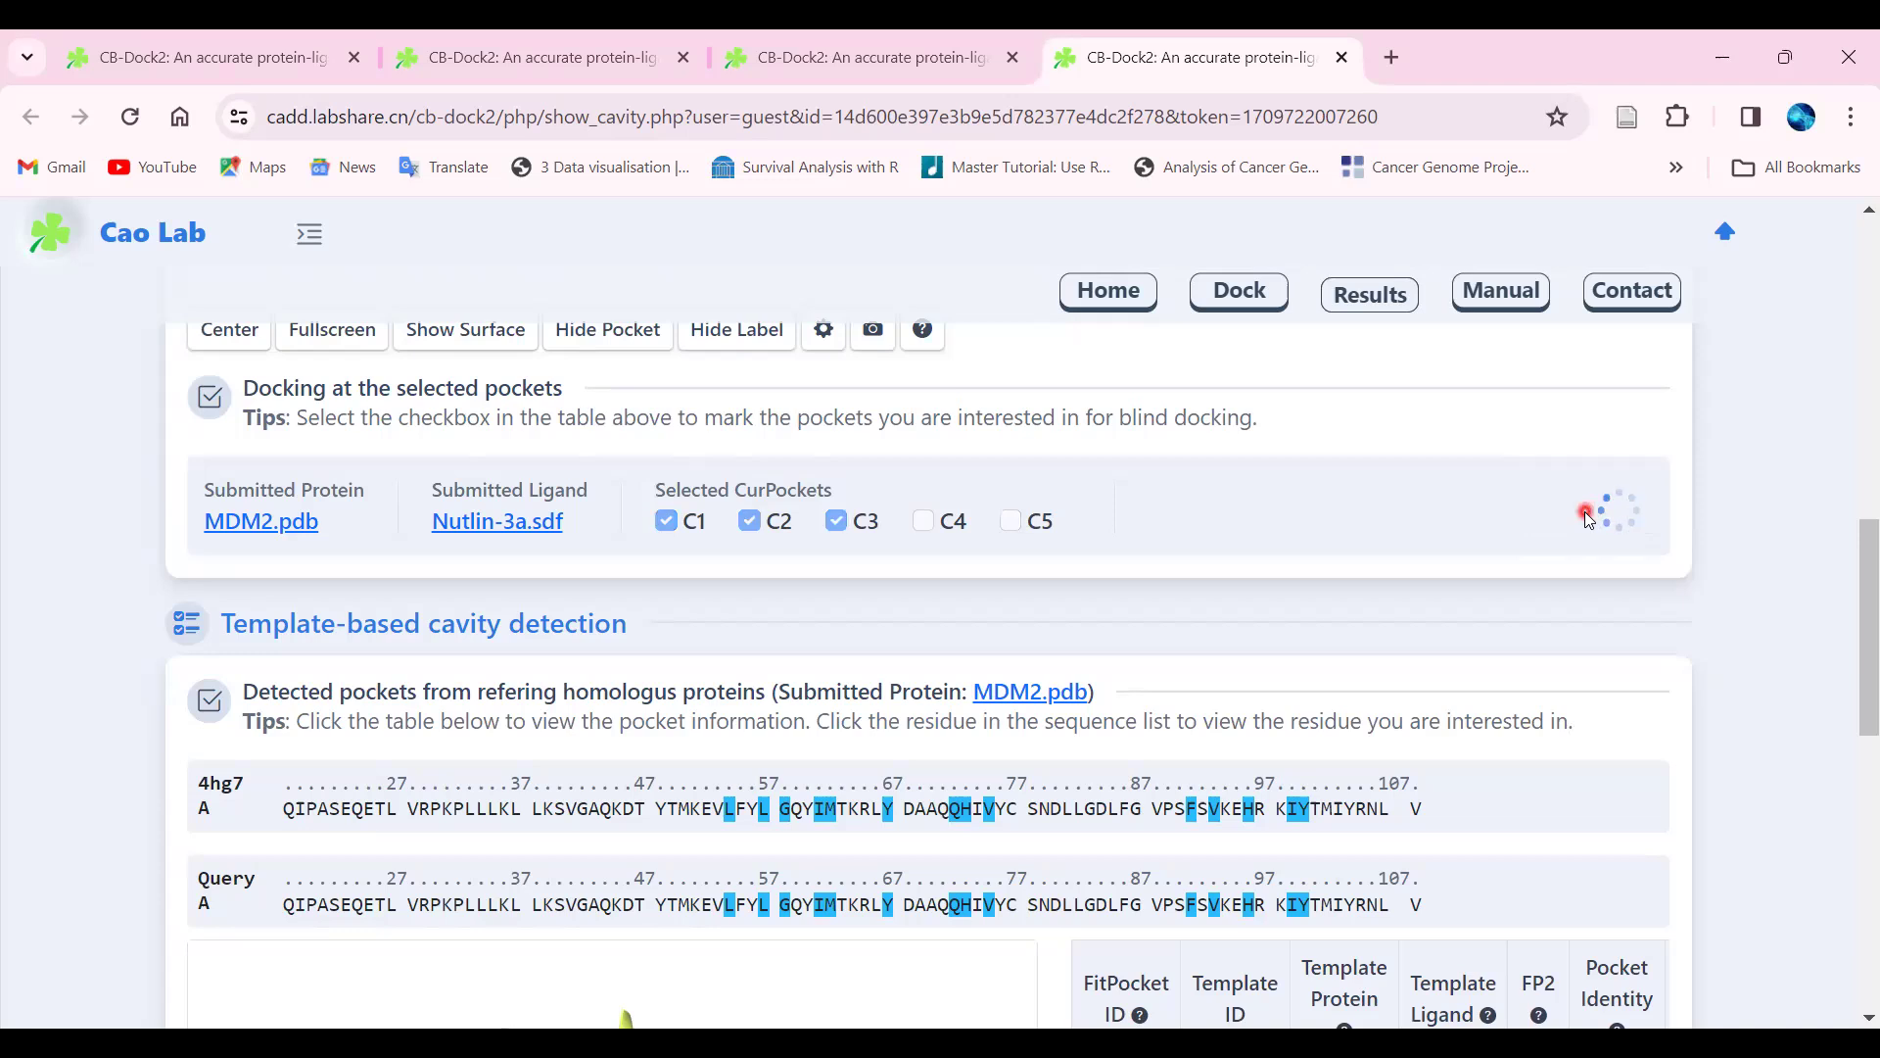
click(1587, 516)
click(255, 531)
click(477, 553)
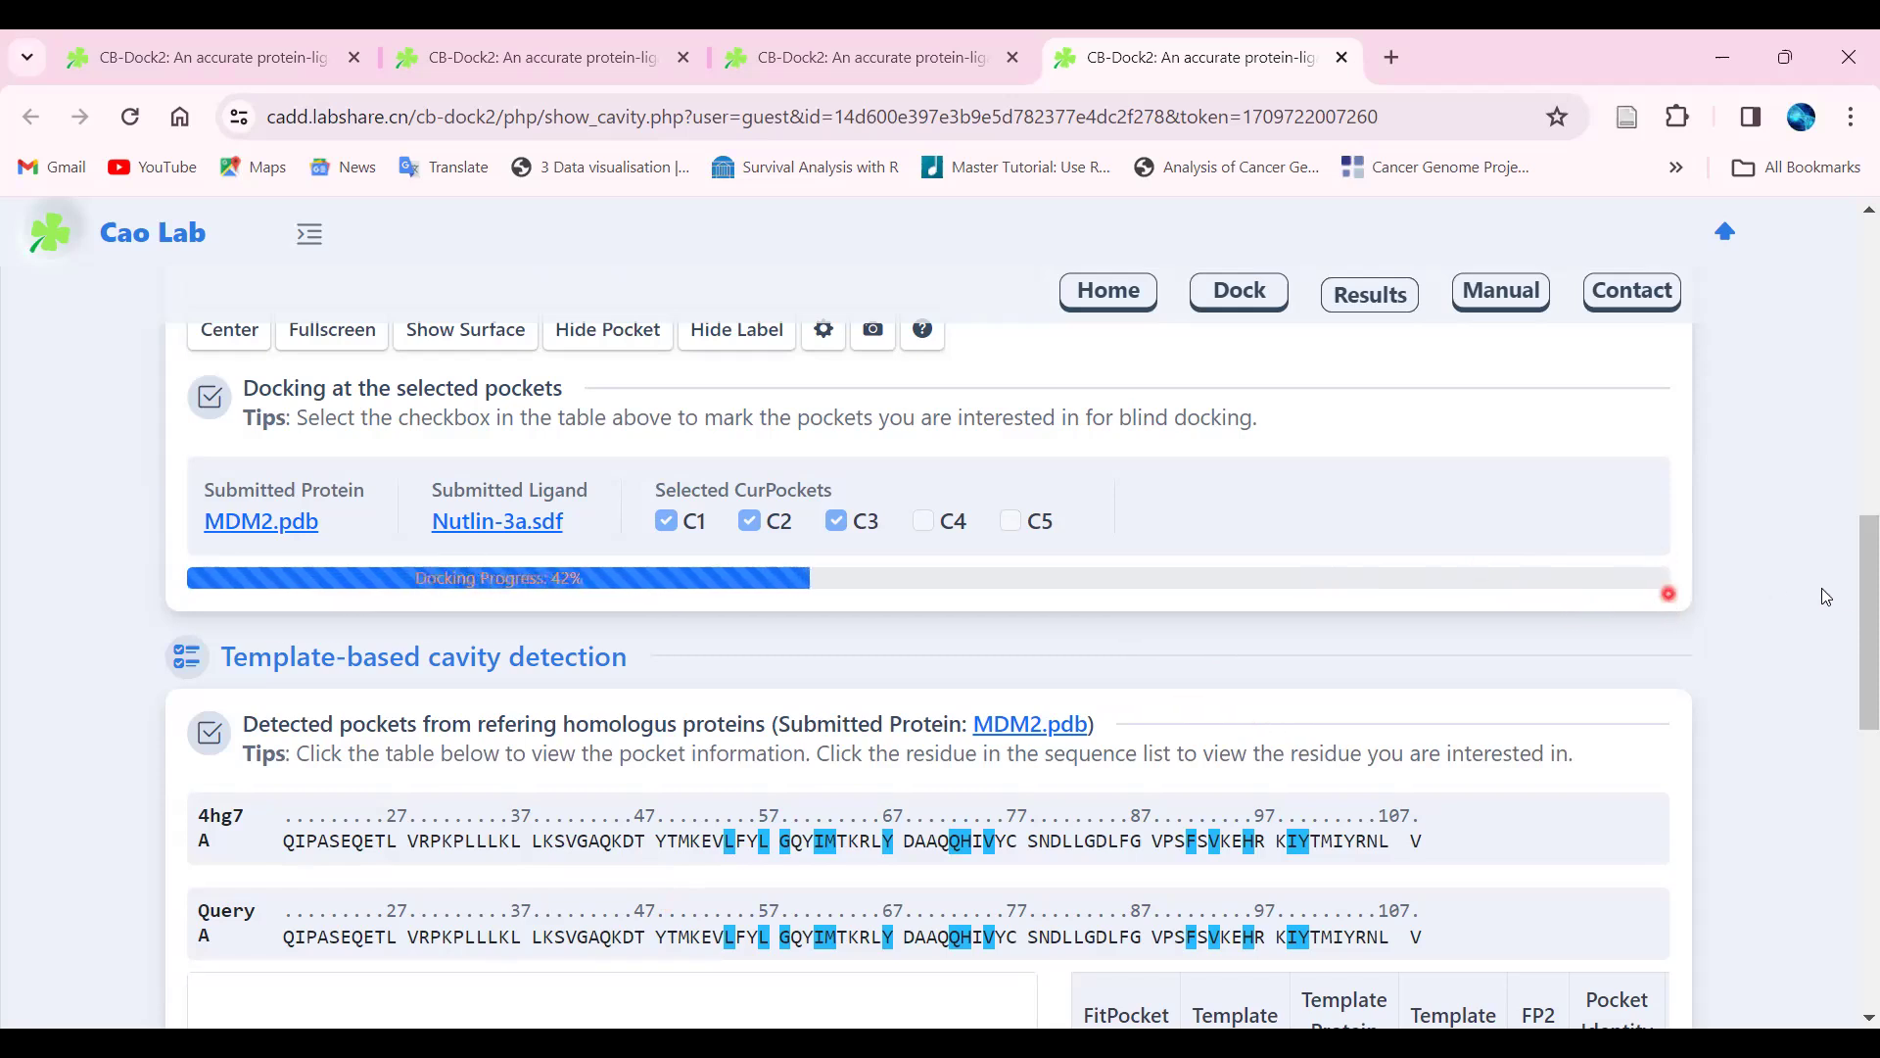
scroll(1854, 774, down, 4)
scroll(1854, 794, down, 6)
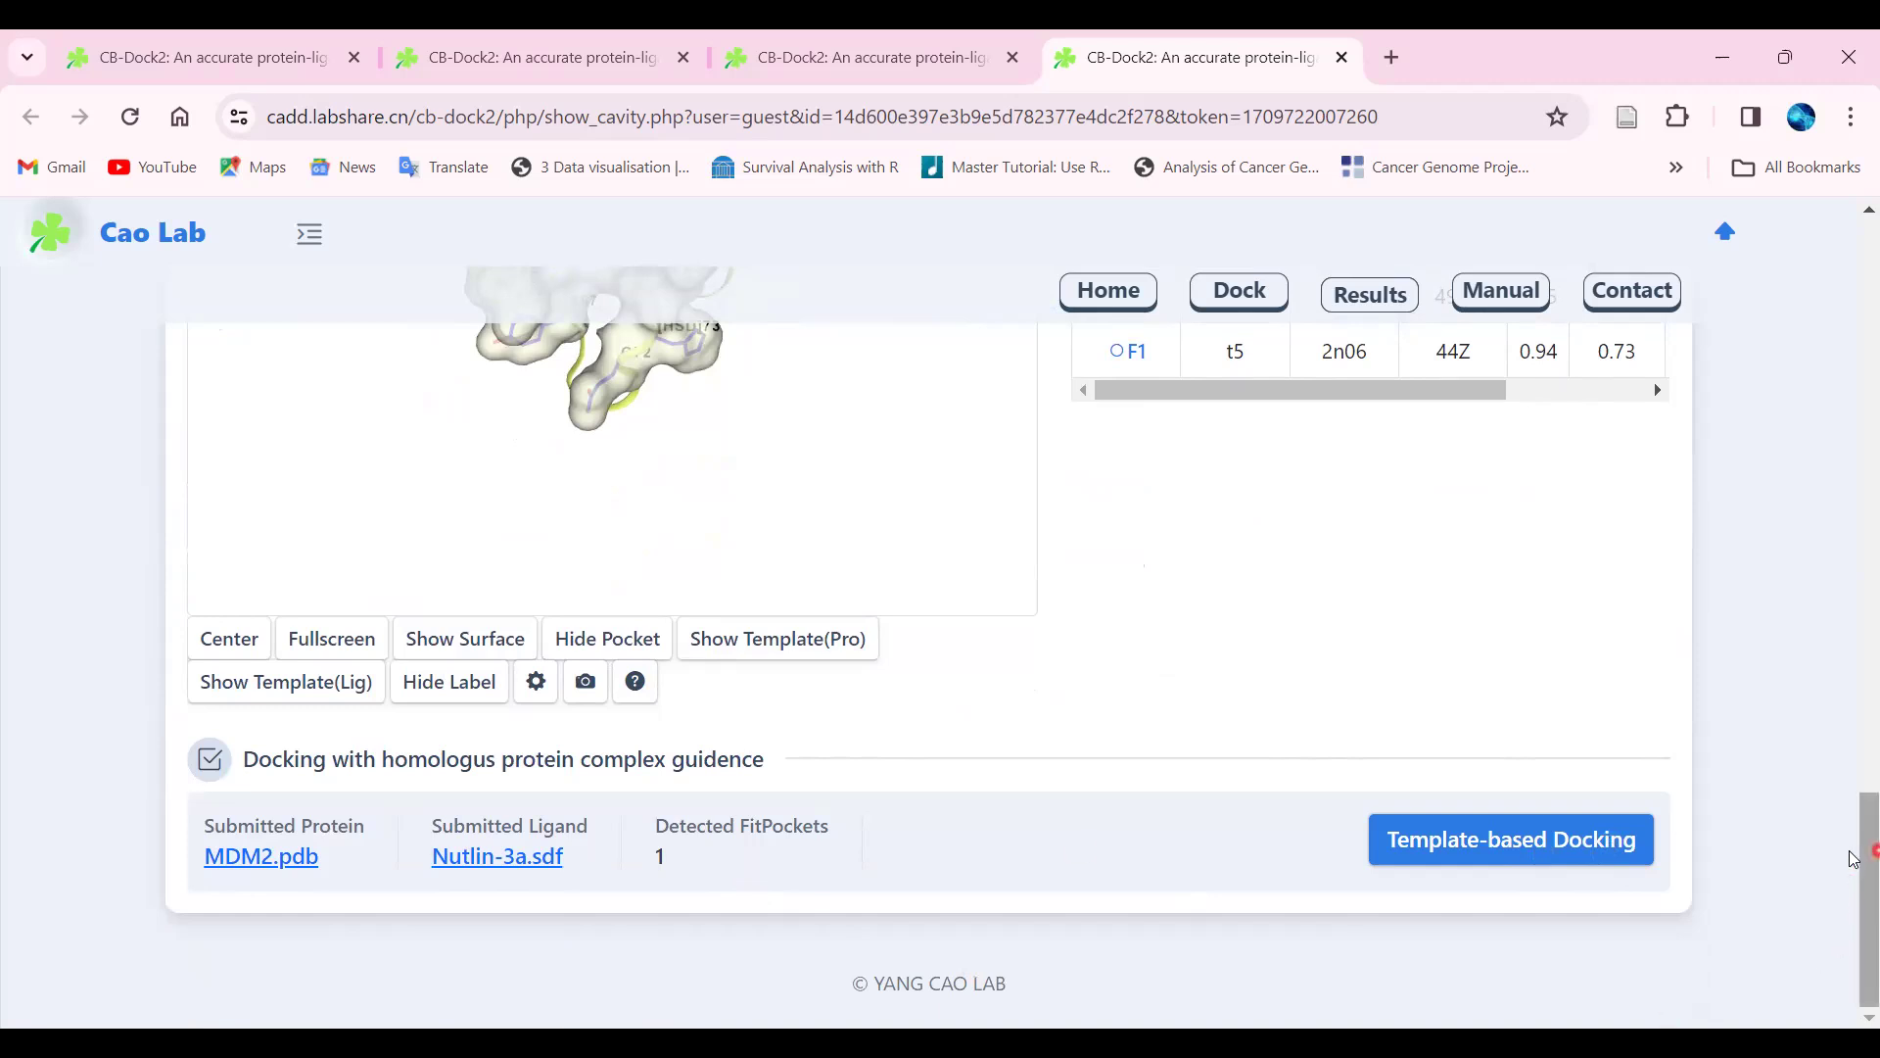
scroll(1853, 895, up, 1)
scroll(1854, 894, down, 1)
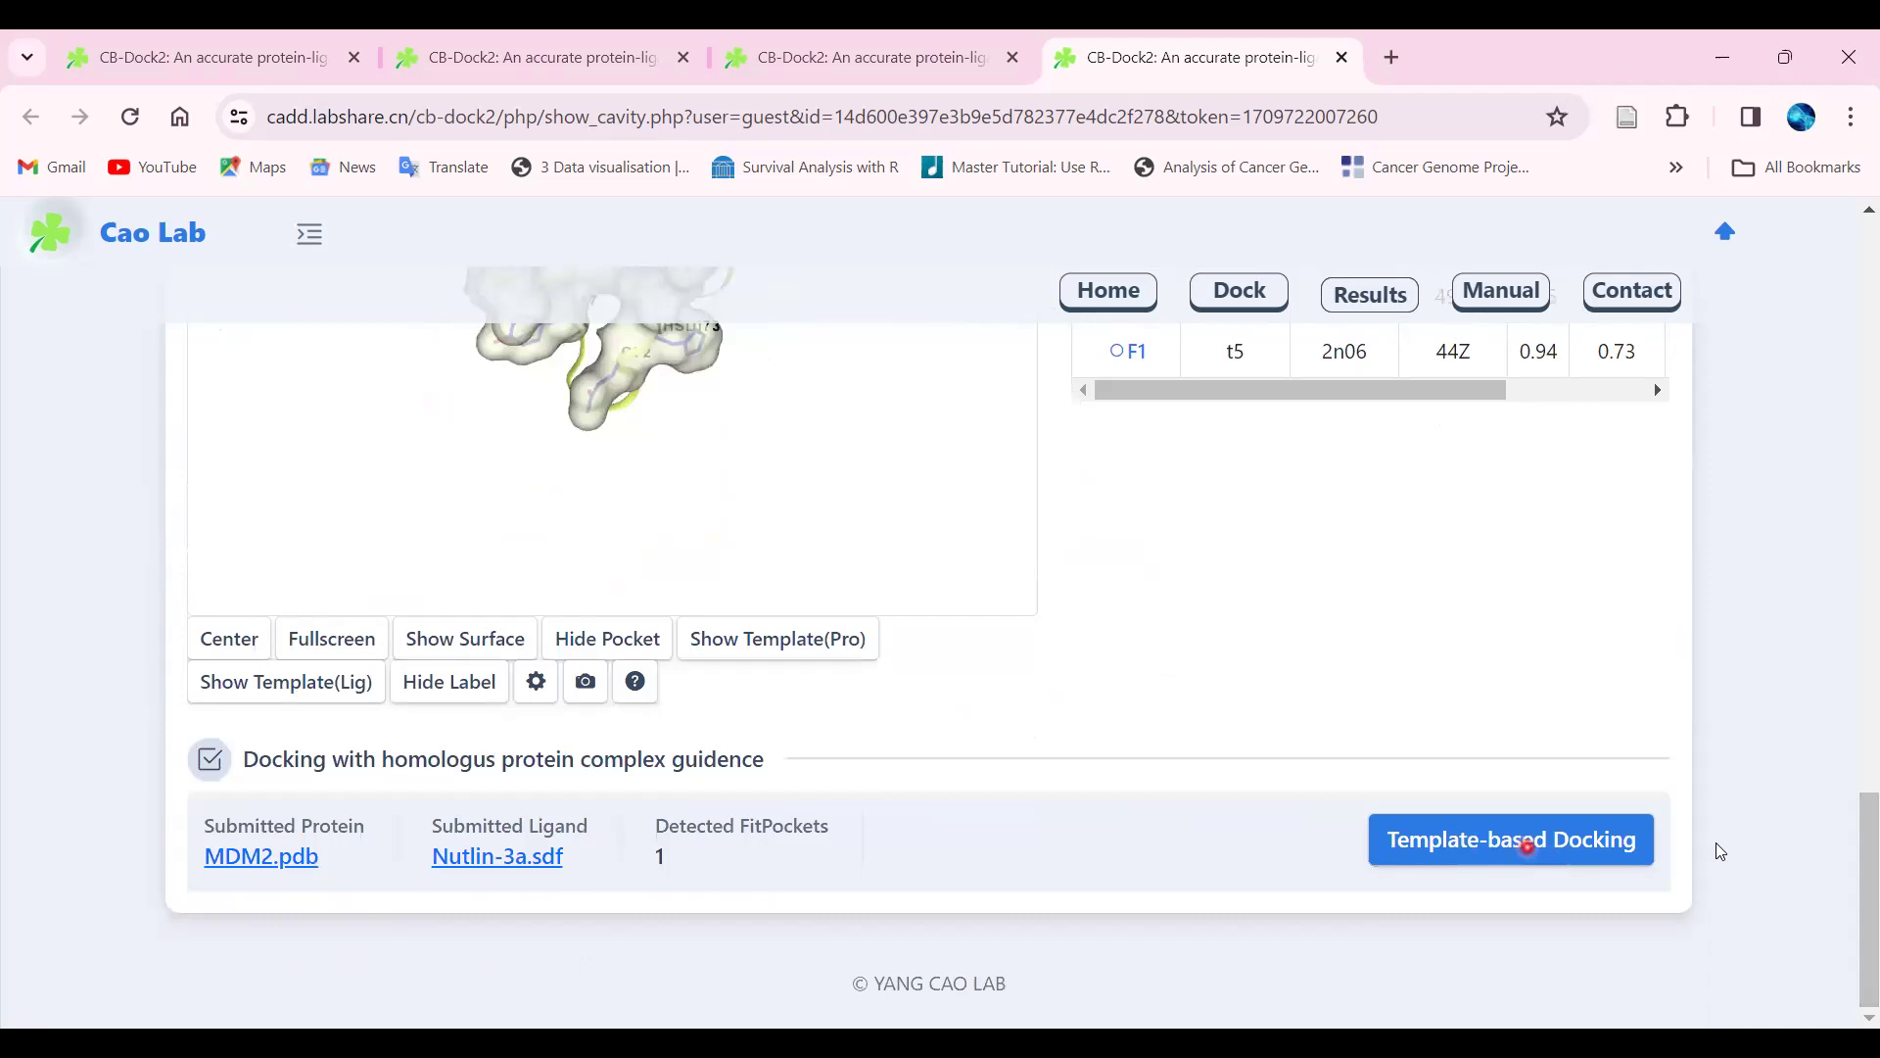
Bring up the blind docking results and rotate the docked C1 complex to inspect the ligand in its pocket
scroll(1854, 911, up, 8)
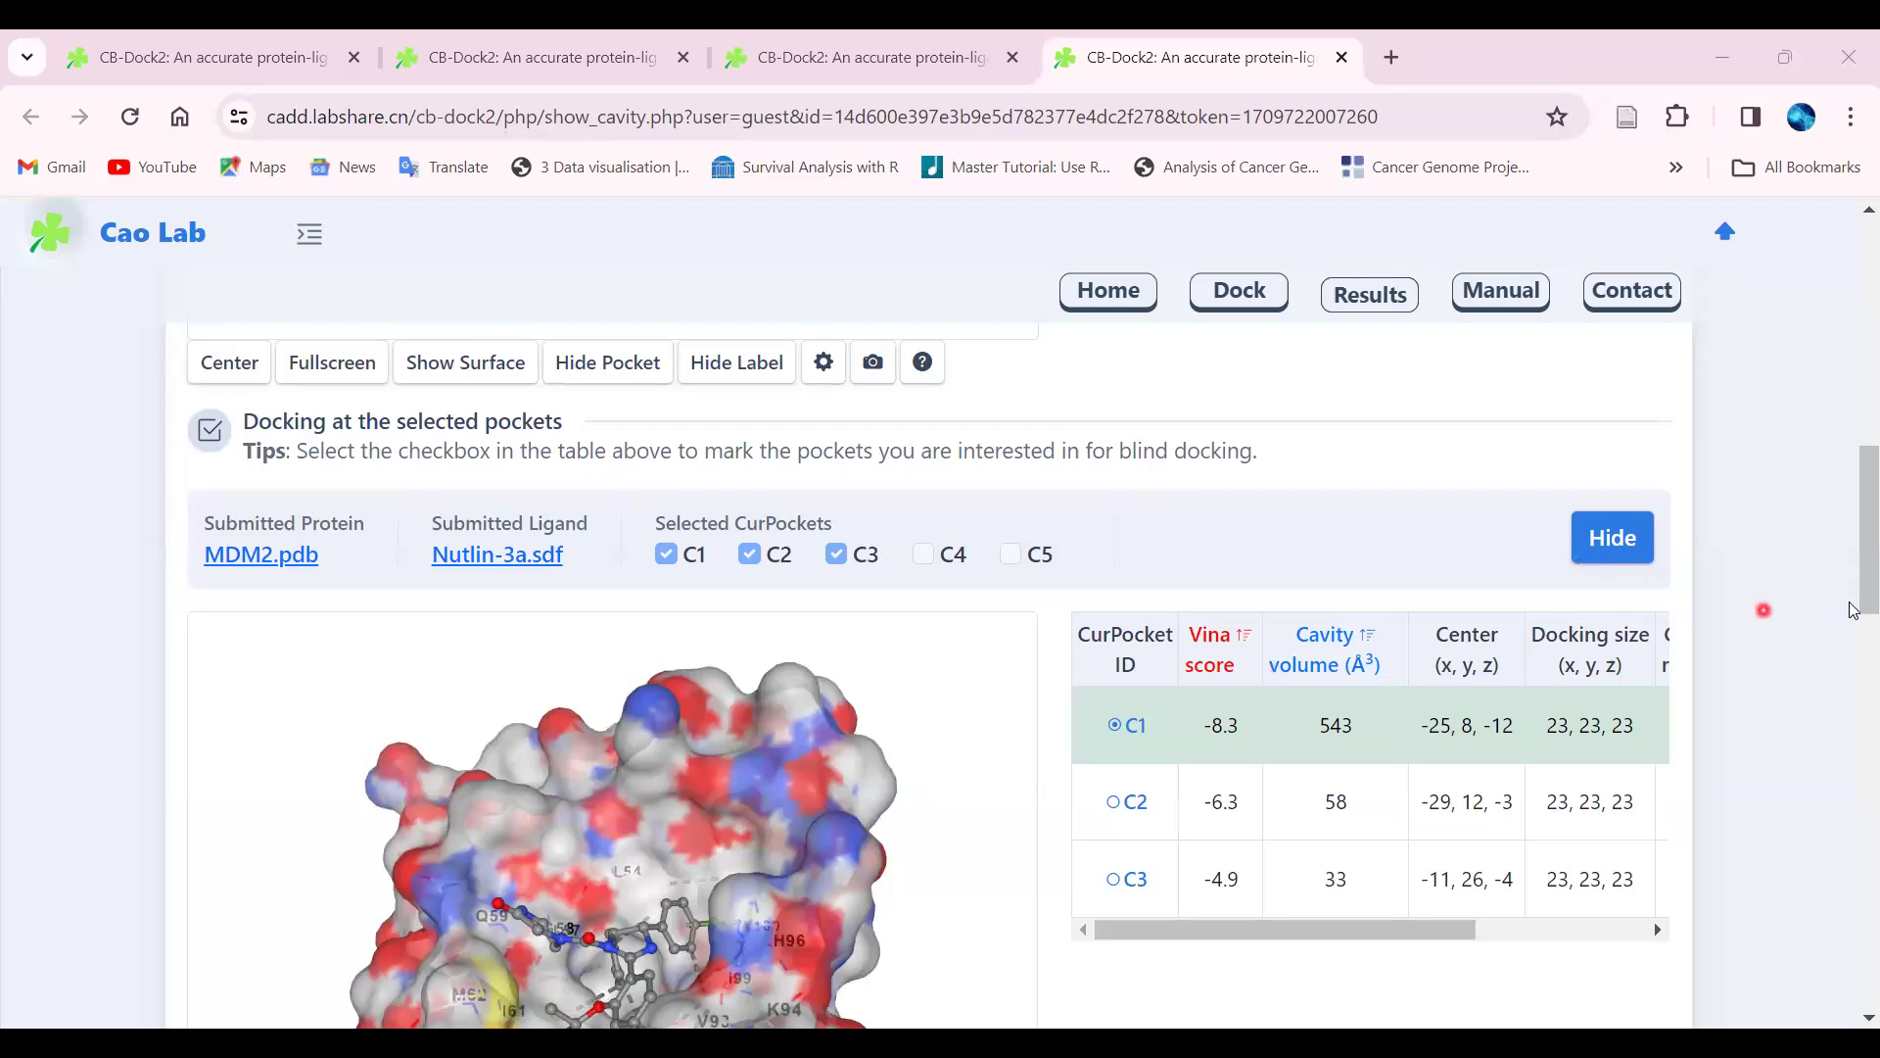
drag(1854, 564, 1857, 621)
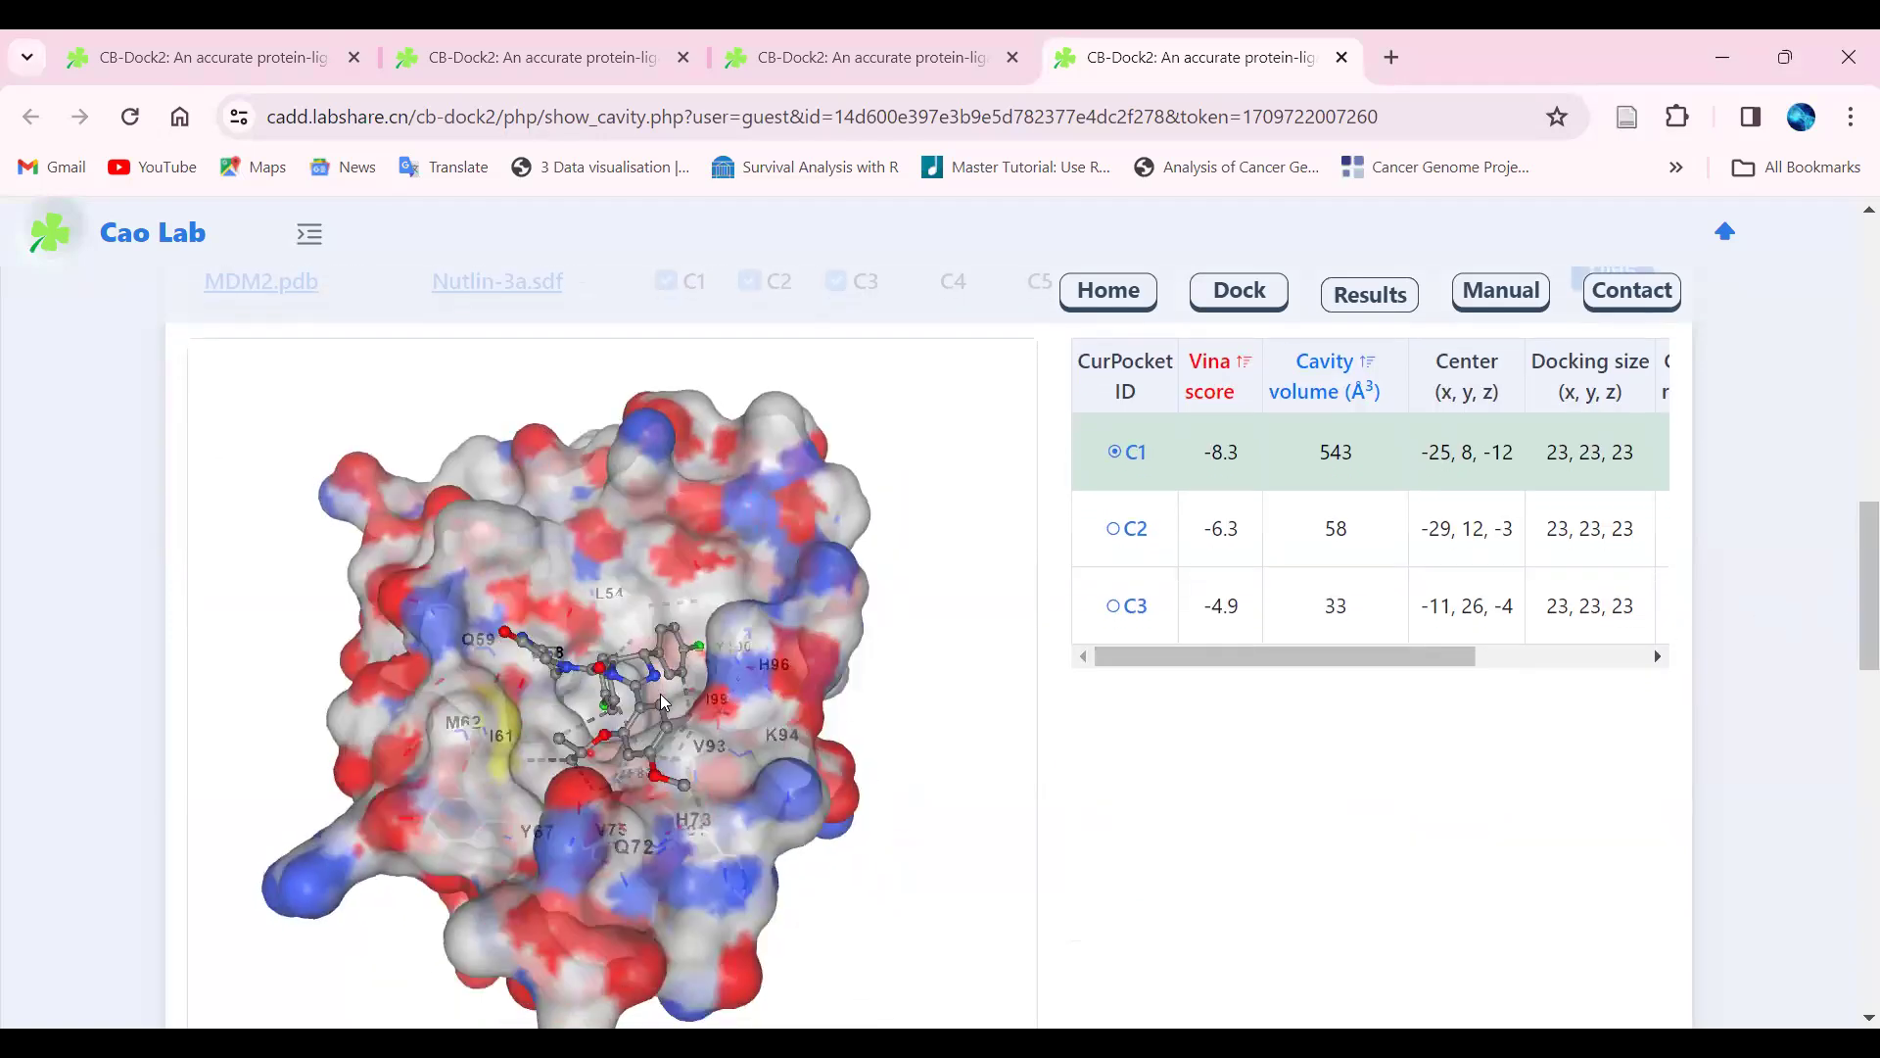
scroll(663, 702, up, 3)
scroll(650, 730, down, 3)
drag(579, 751, 598, 798)
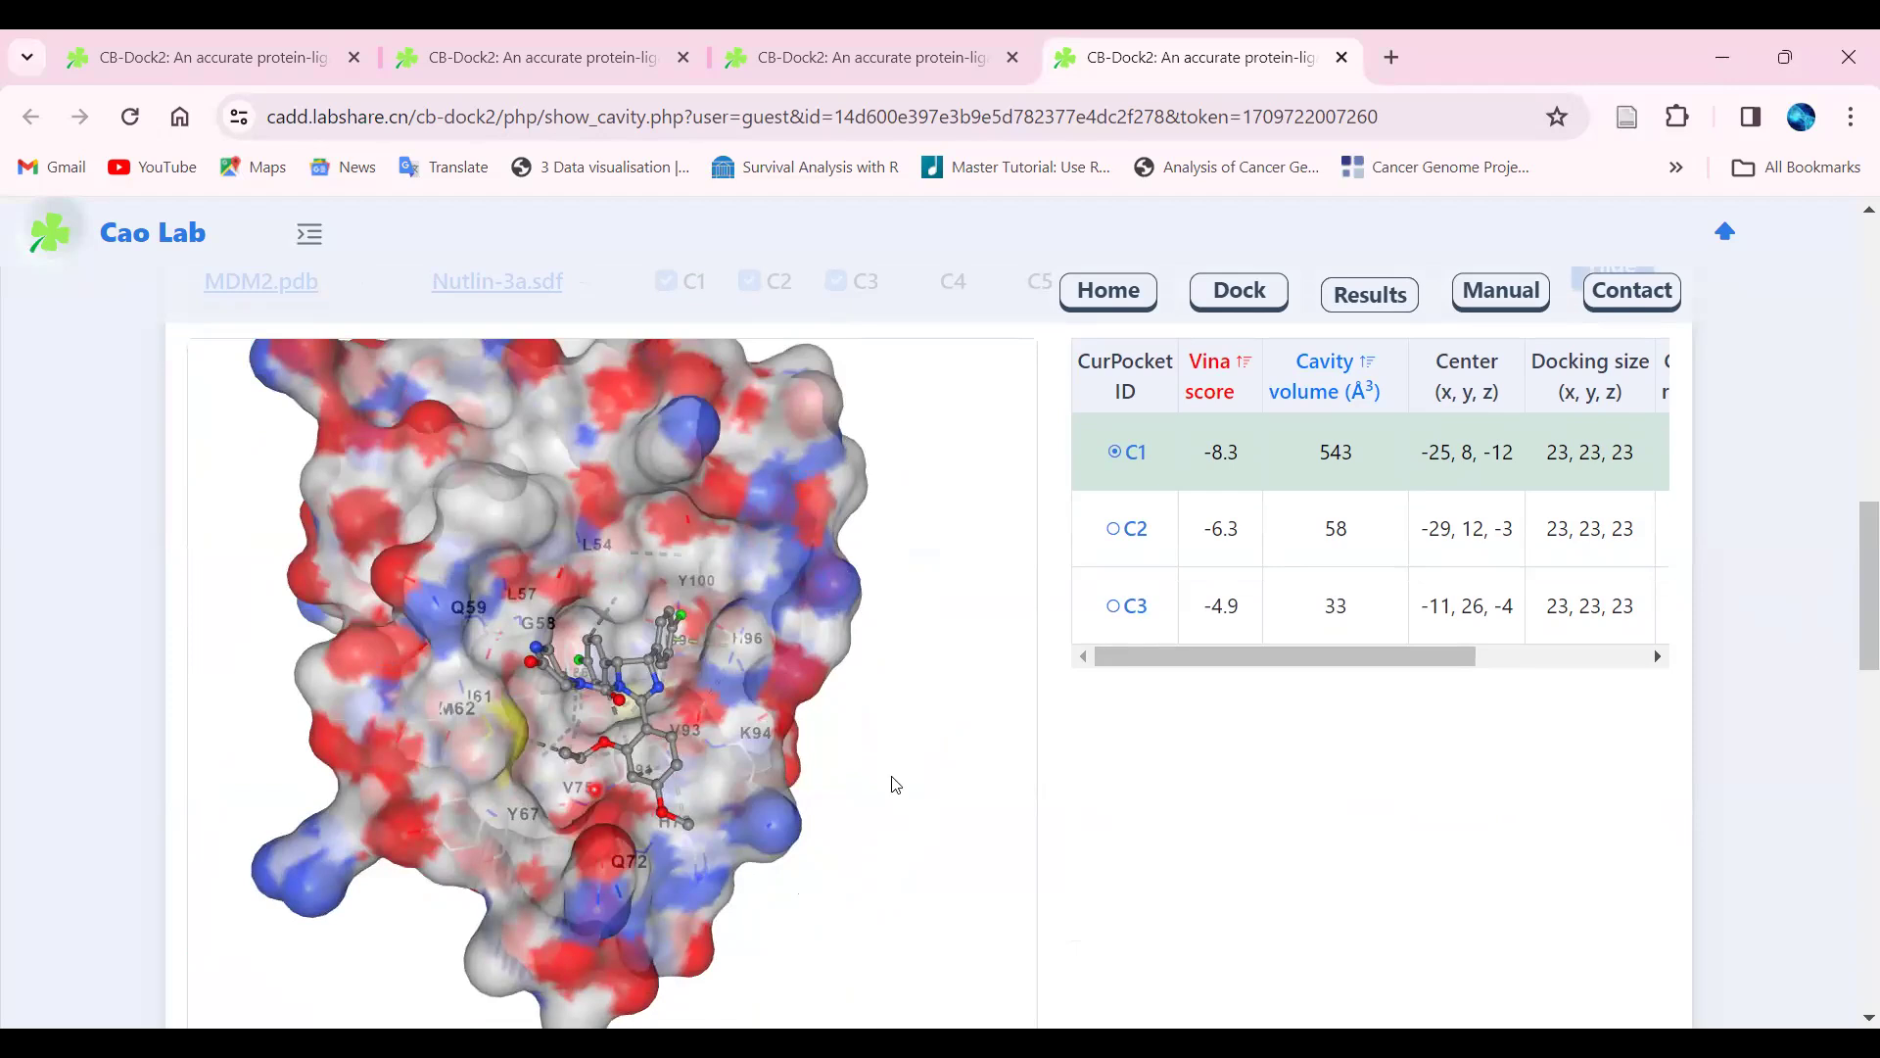
Examine the Vina score and cavity volume of pocket C1 in the docking table, and rotate the complex to another angle
click(1124, 451)
click(1110, 587)
click(1212, 478)
click(1211, 467)
click(1352, 455)
drag(1384, 656, 1283, 654)
click(1212, 465)
mouse_move(604, 666)
mouse_down()
mouse_move(632, 591)
mouse_move(596, 602)
mouse_move(592, 636)
mouse_up()
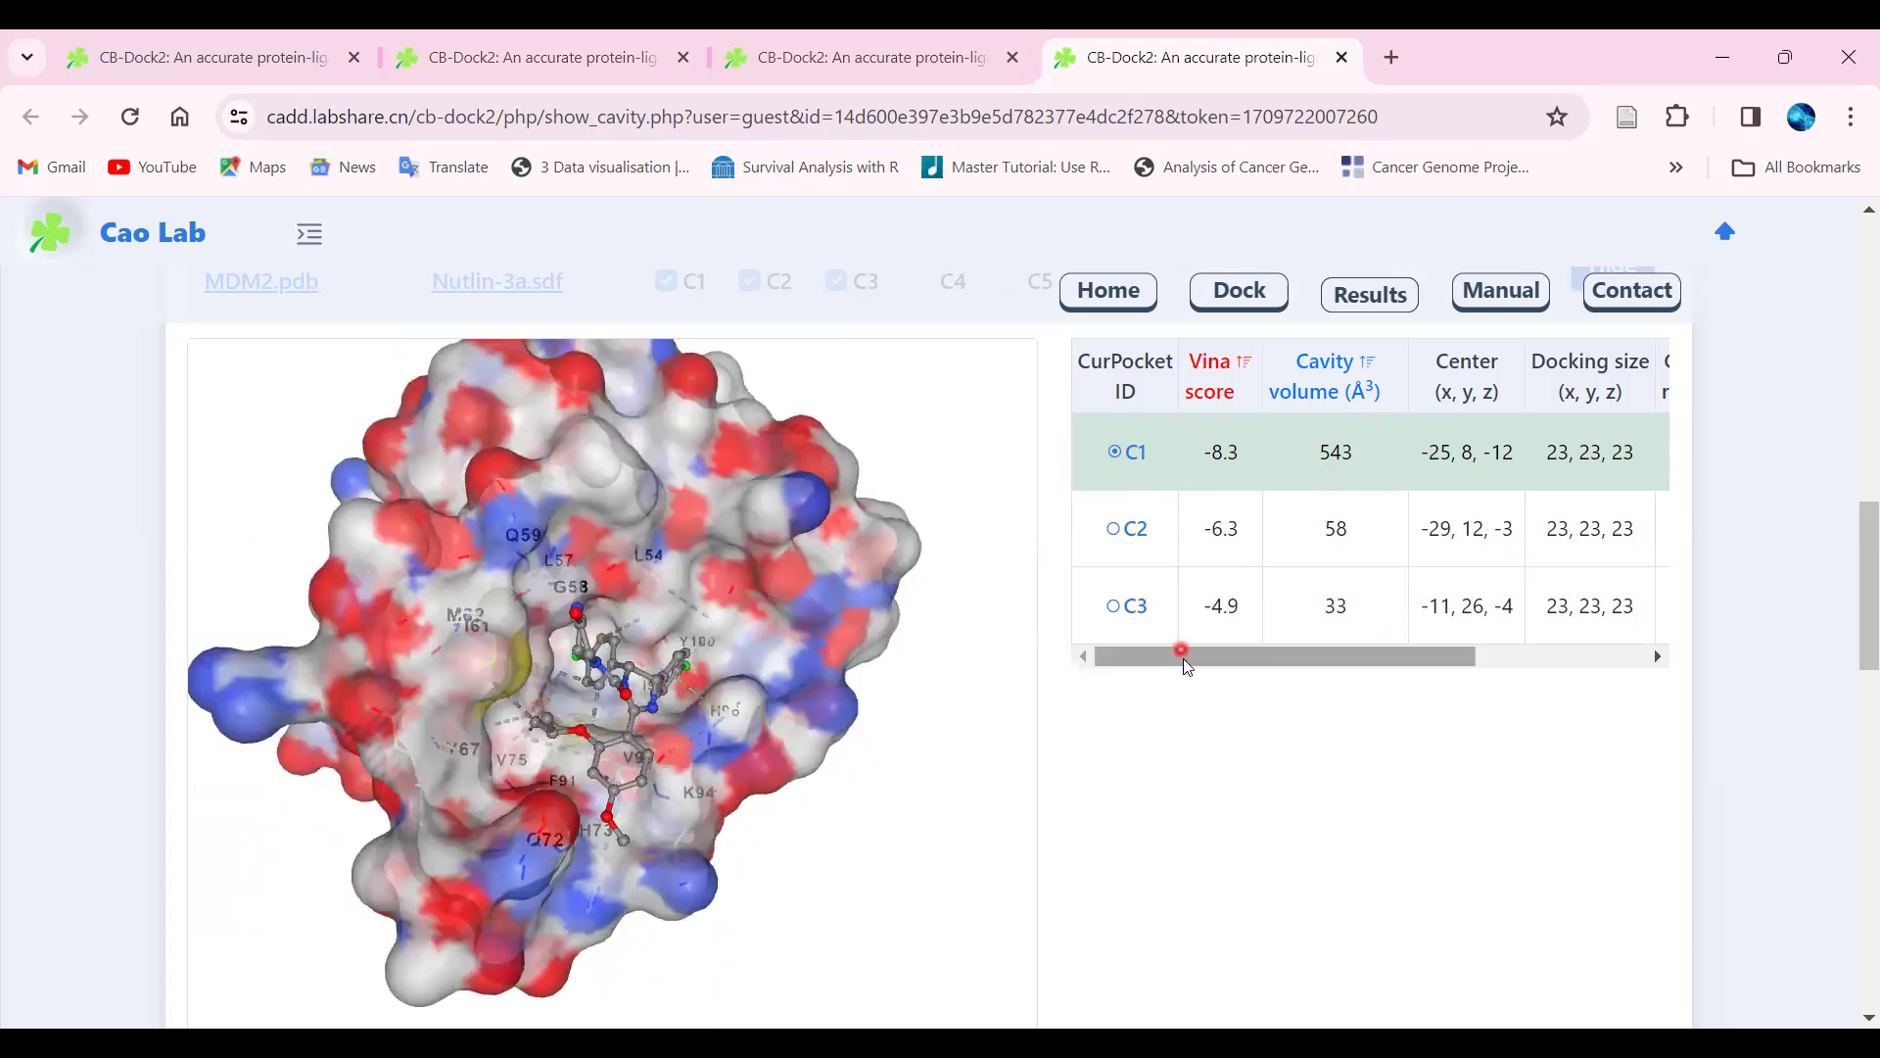
View the contact residues of pocket C1, and review the ligand style, ligand color and receptor style options
drag(1284, 655, 1456, 655)
click(1430, 458)
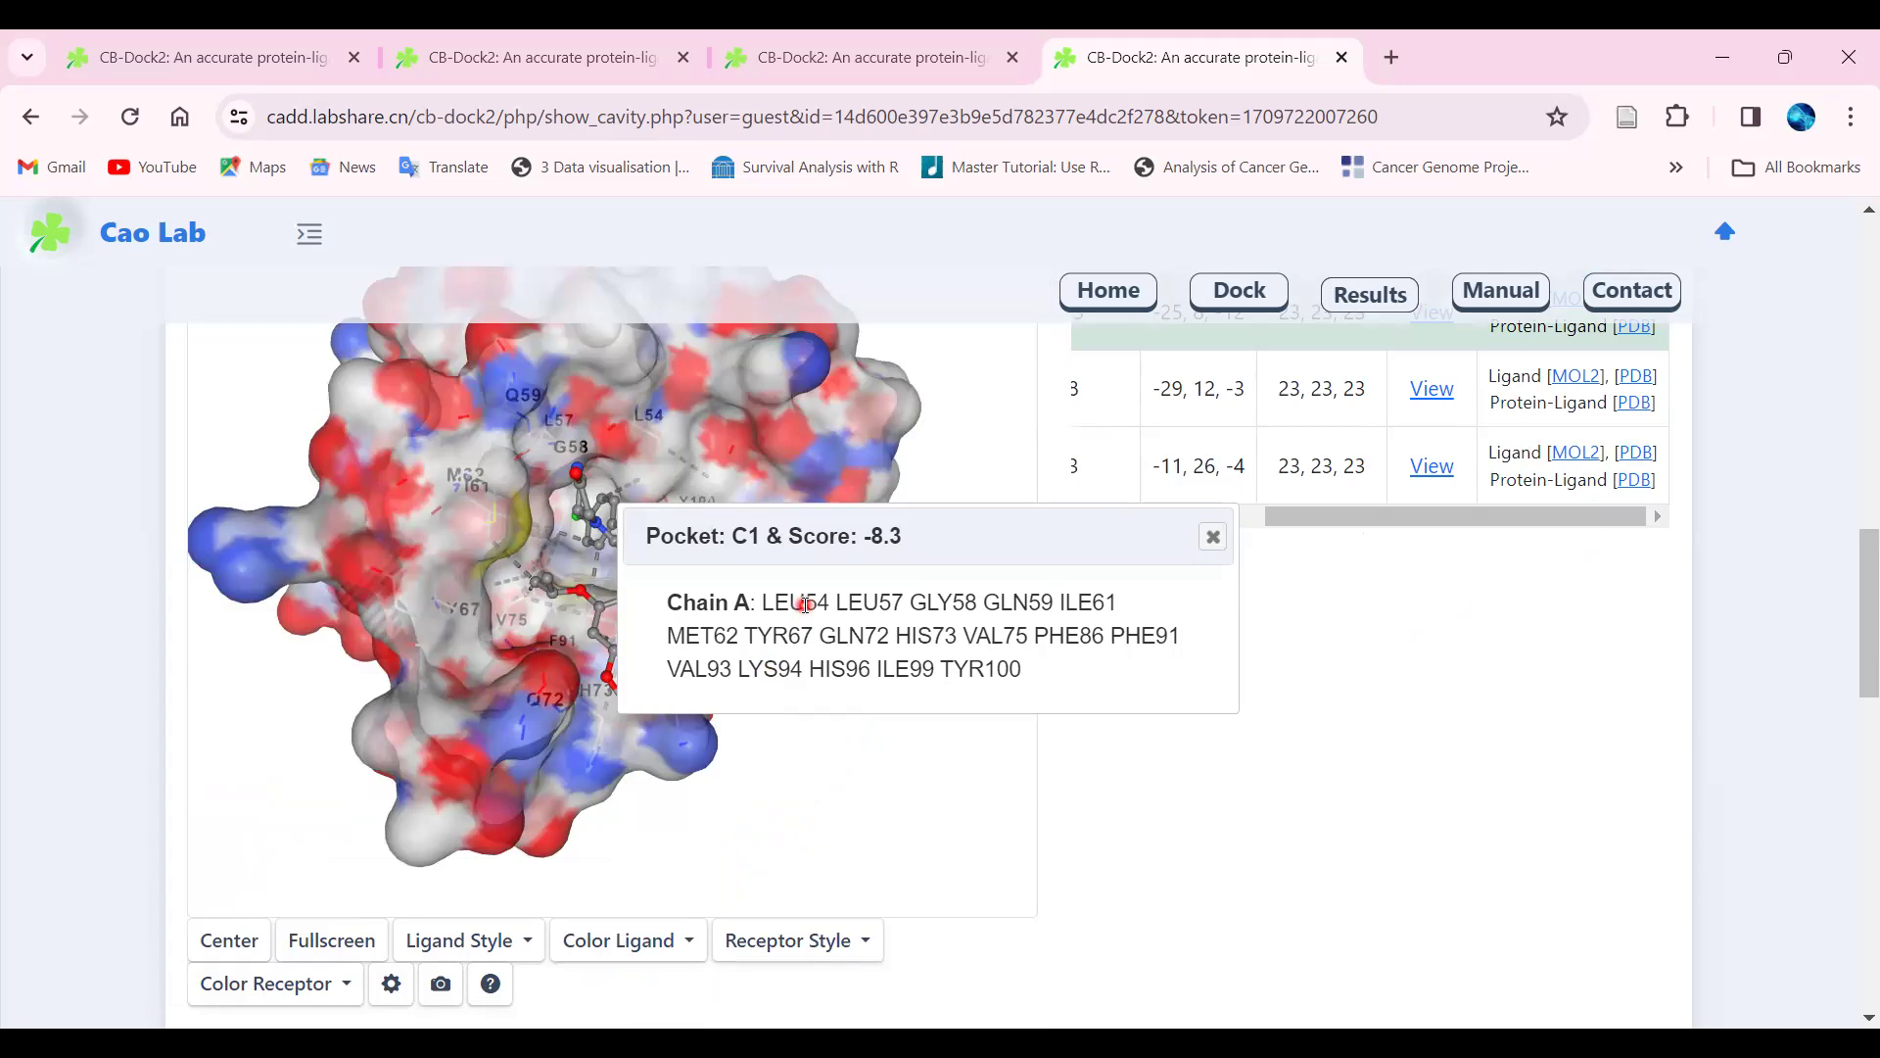
click(486, 955)
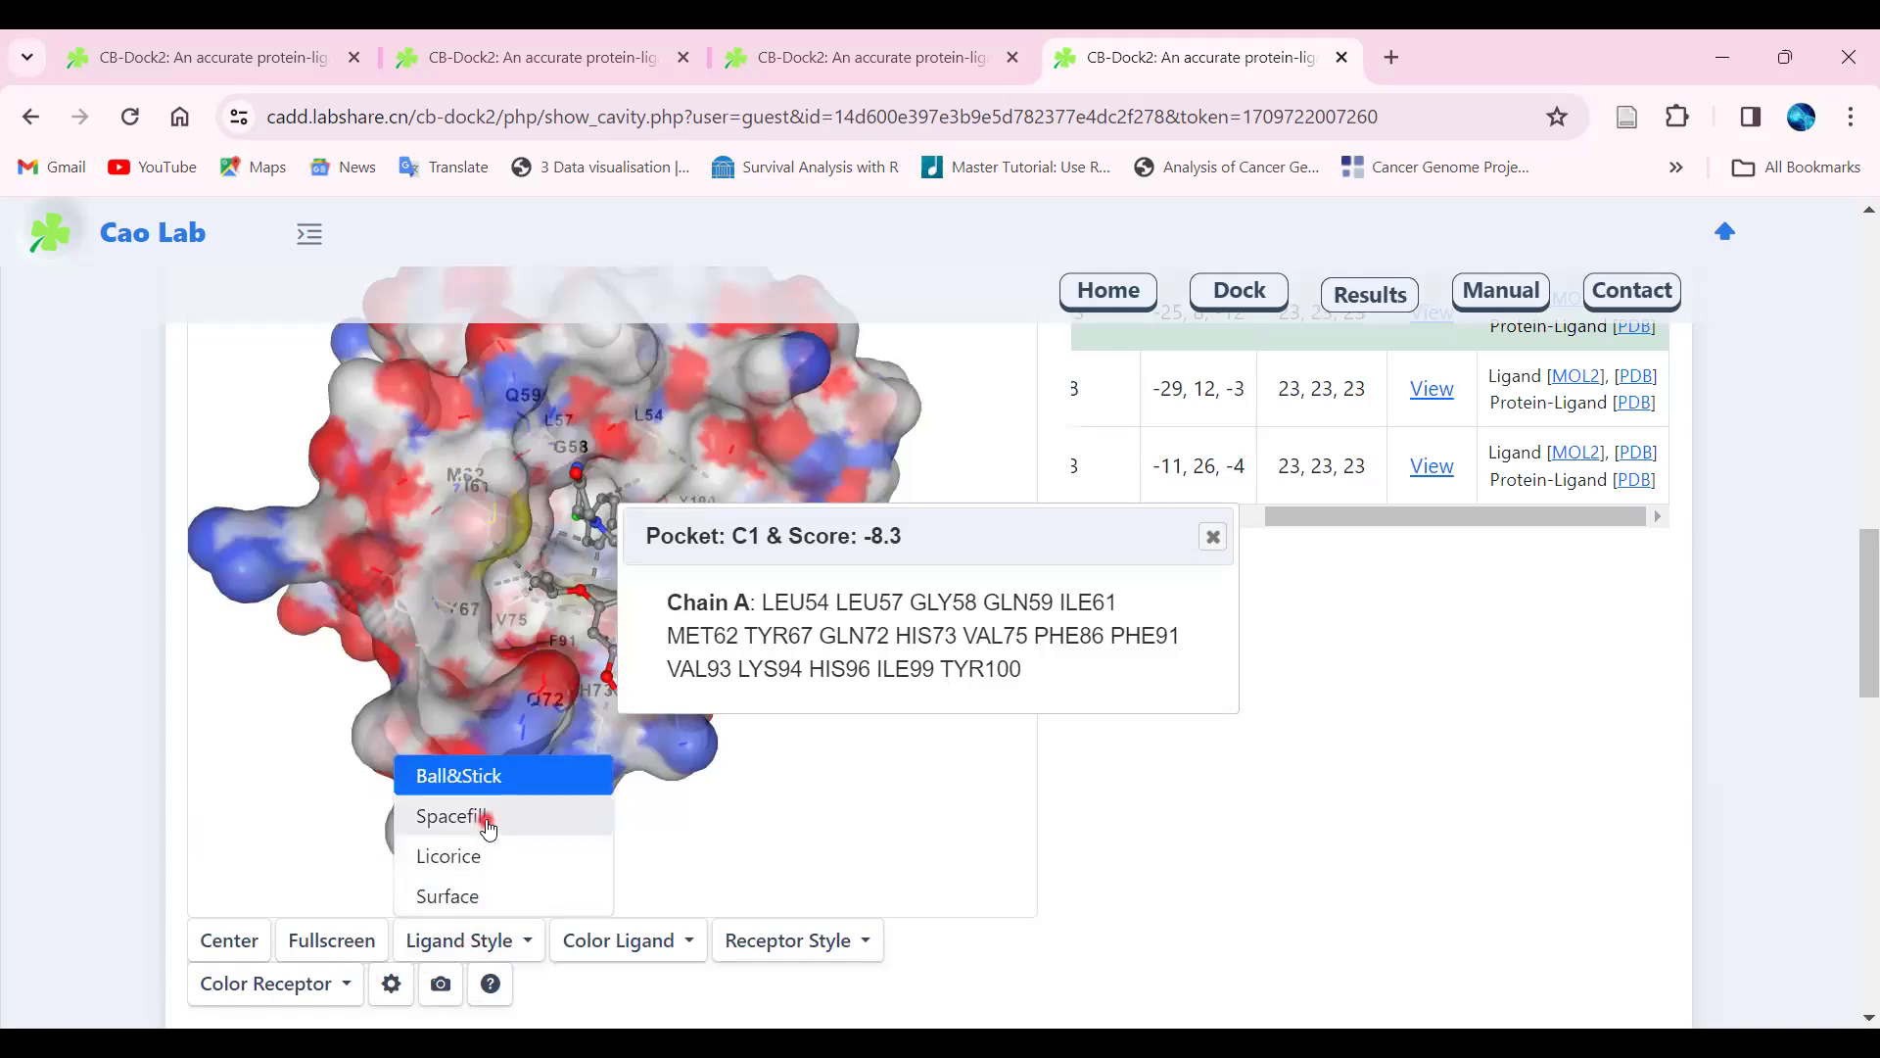
click(620, 942)
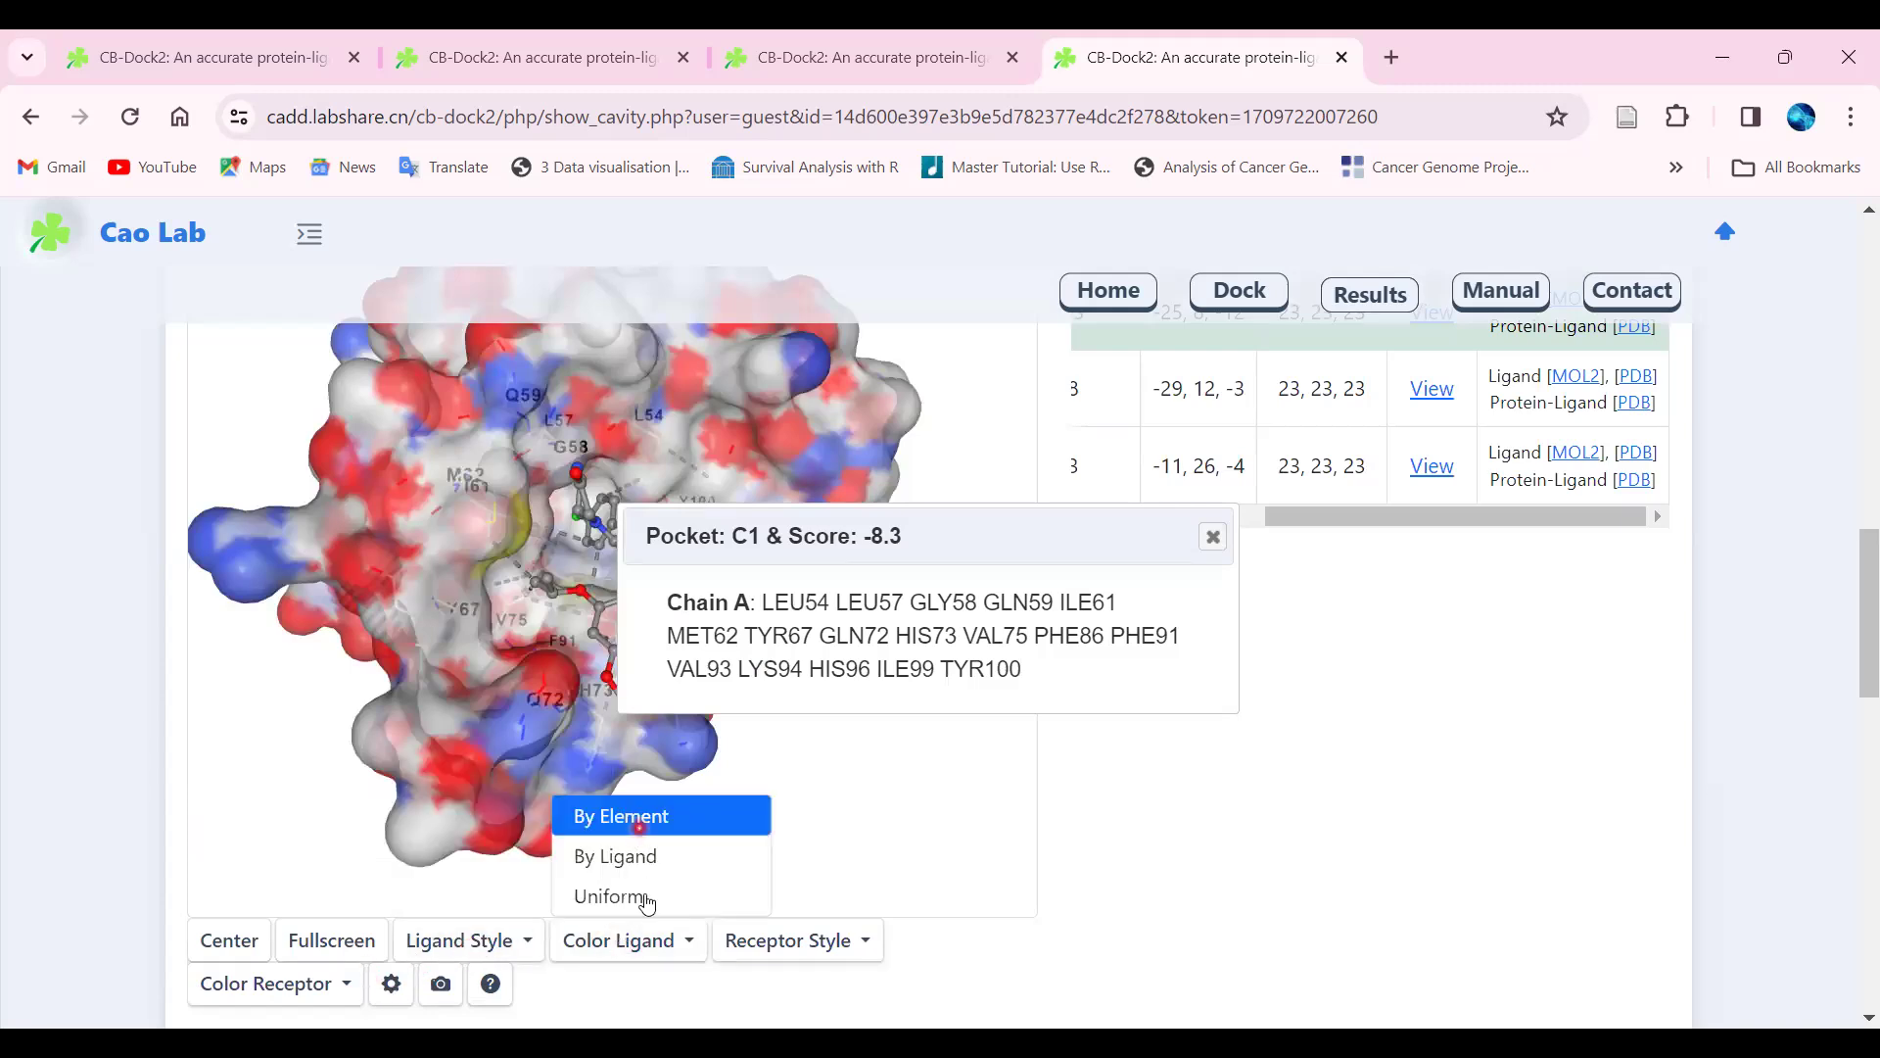
click(822, 945)
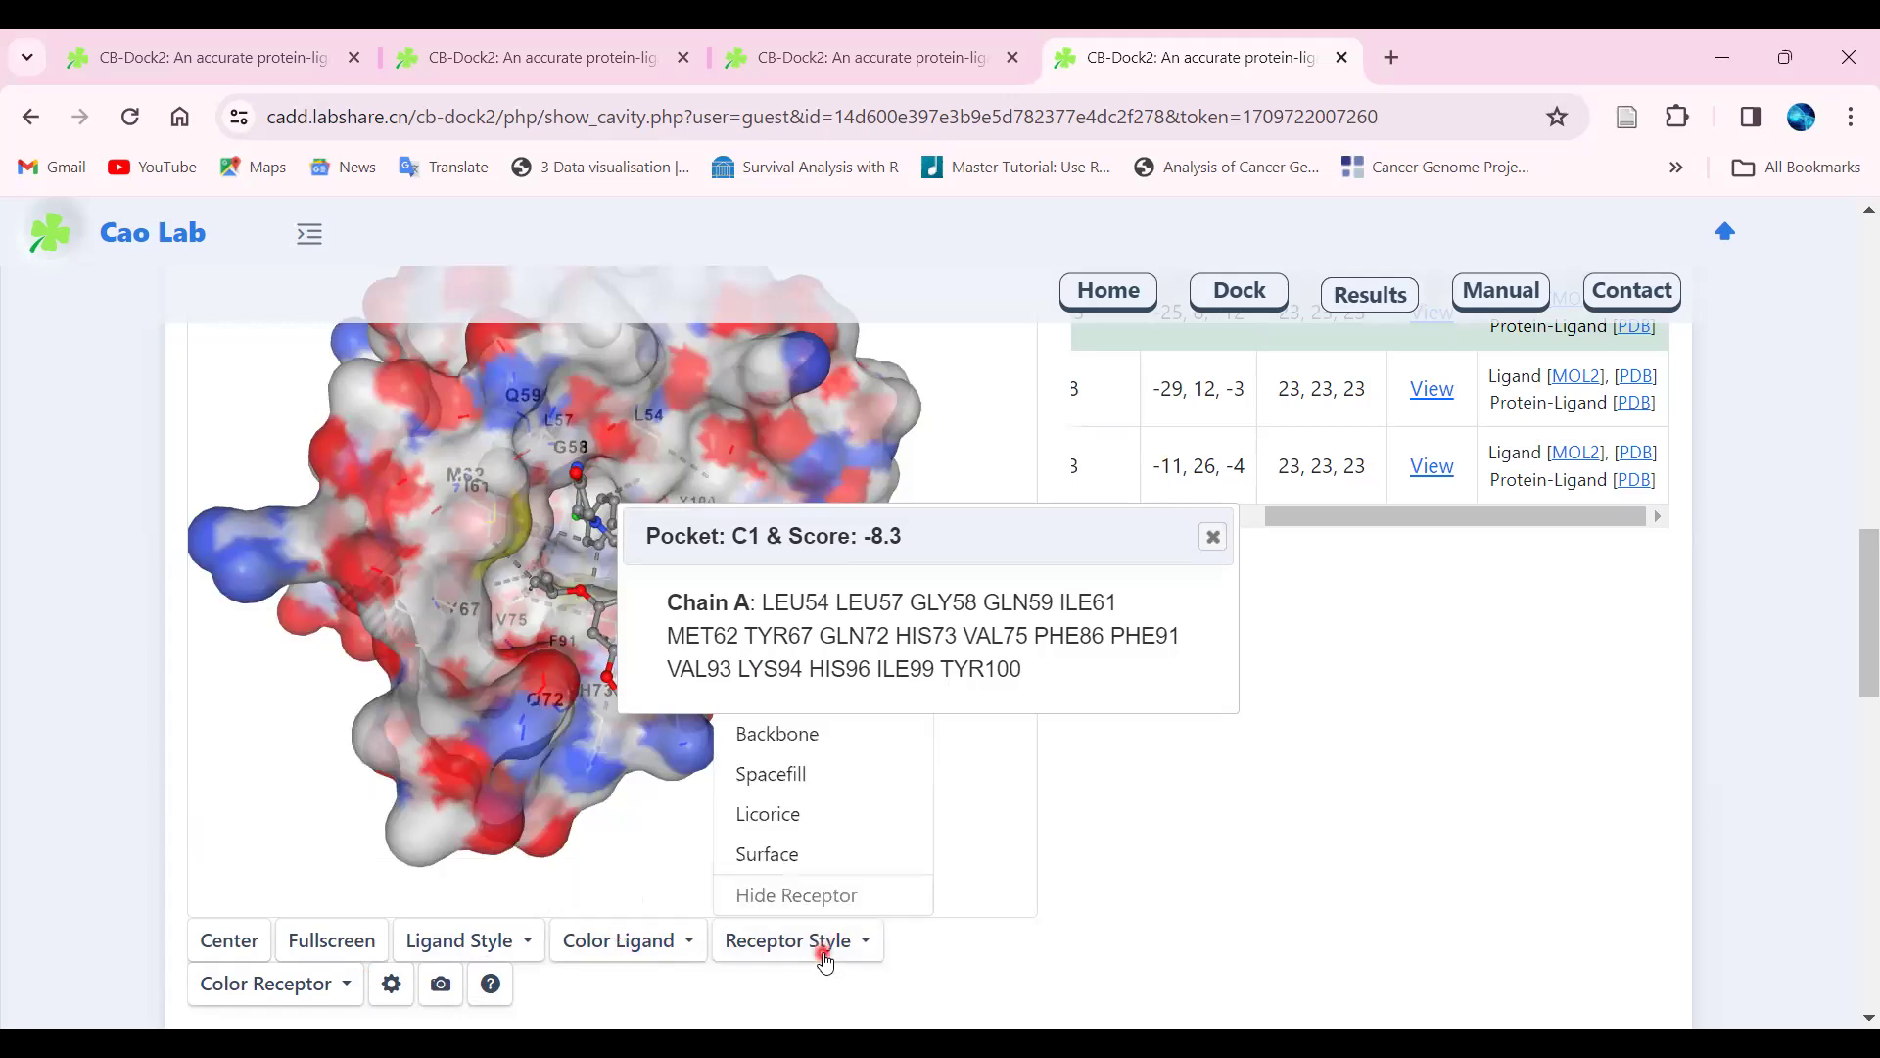
click(1003, 837)
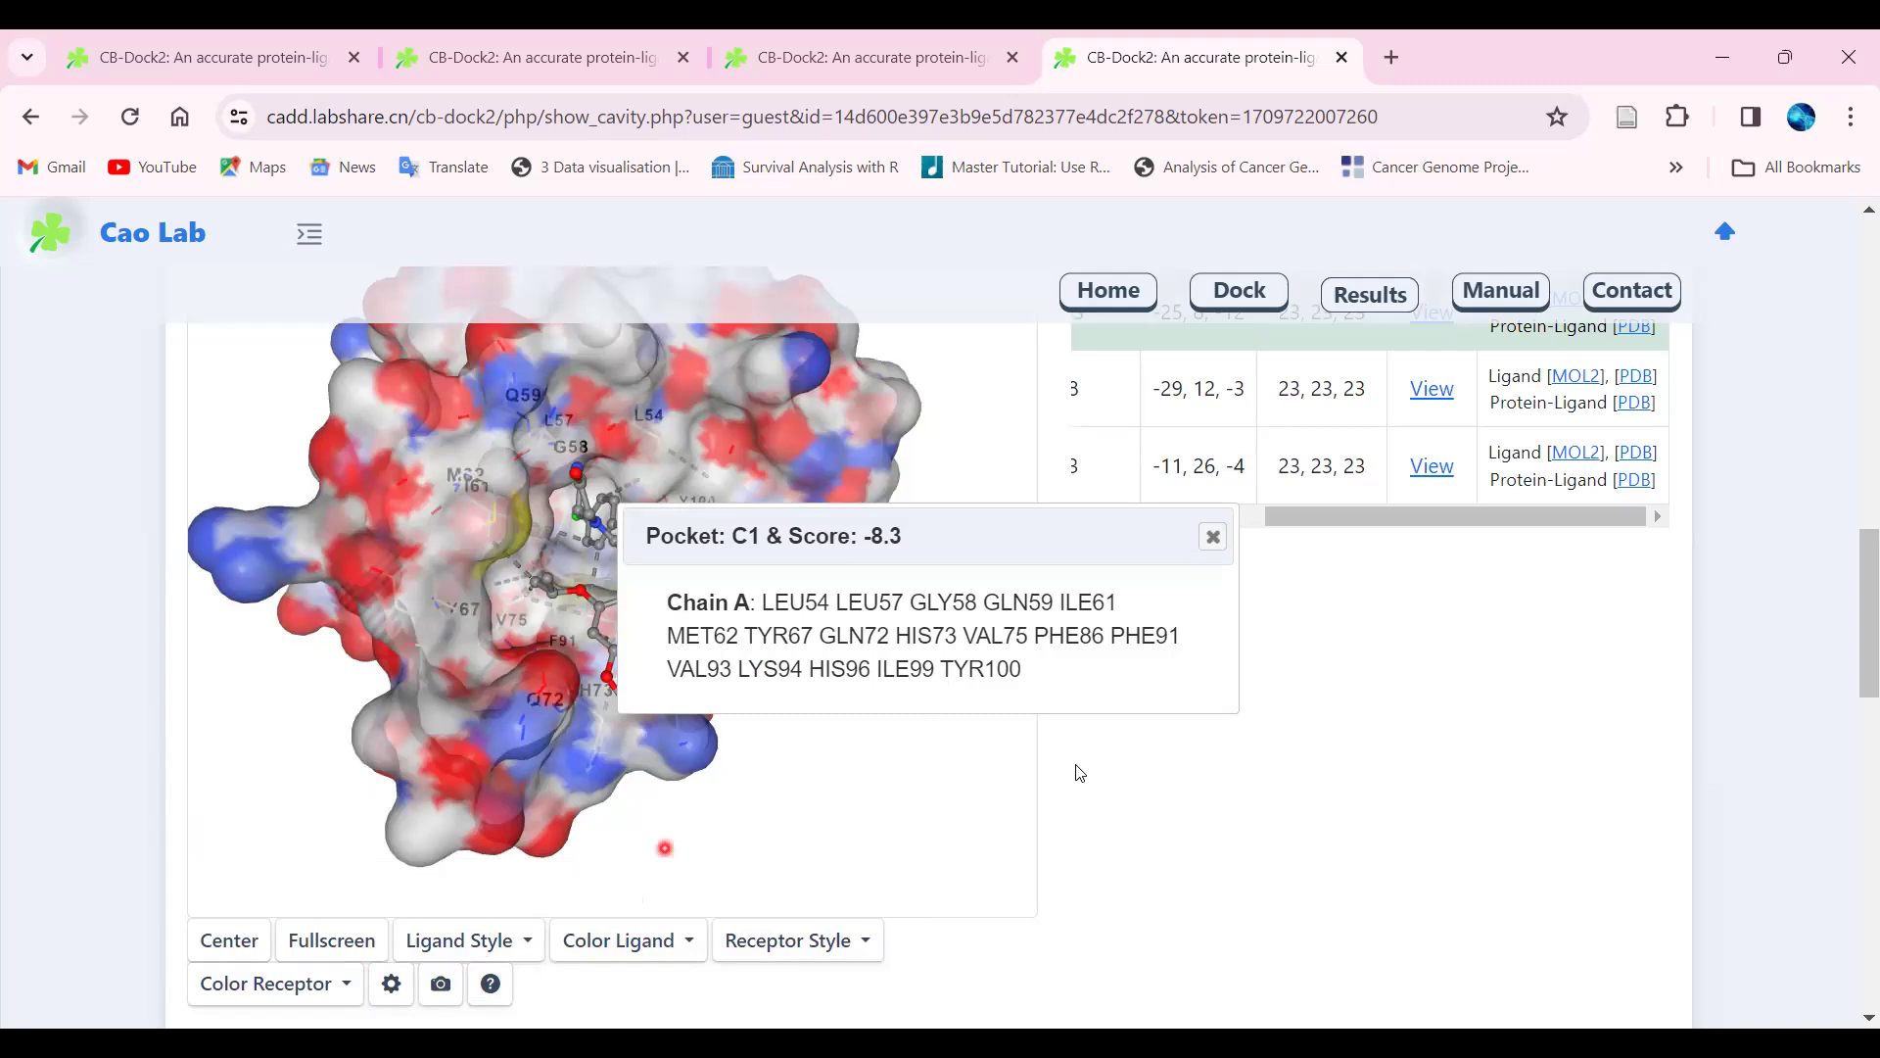
click(1213, 537)
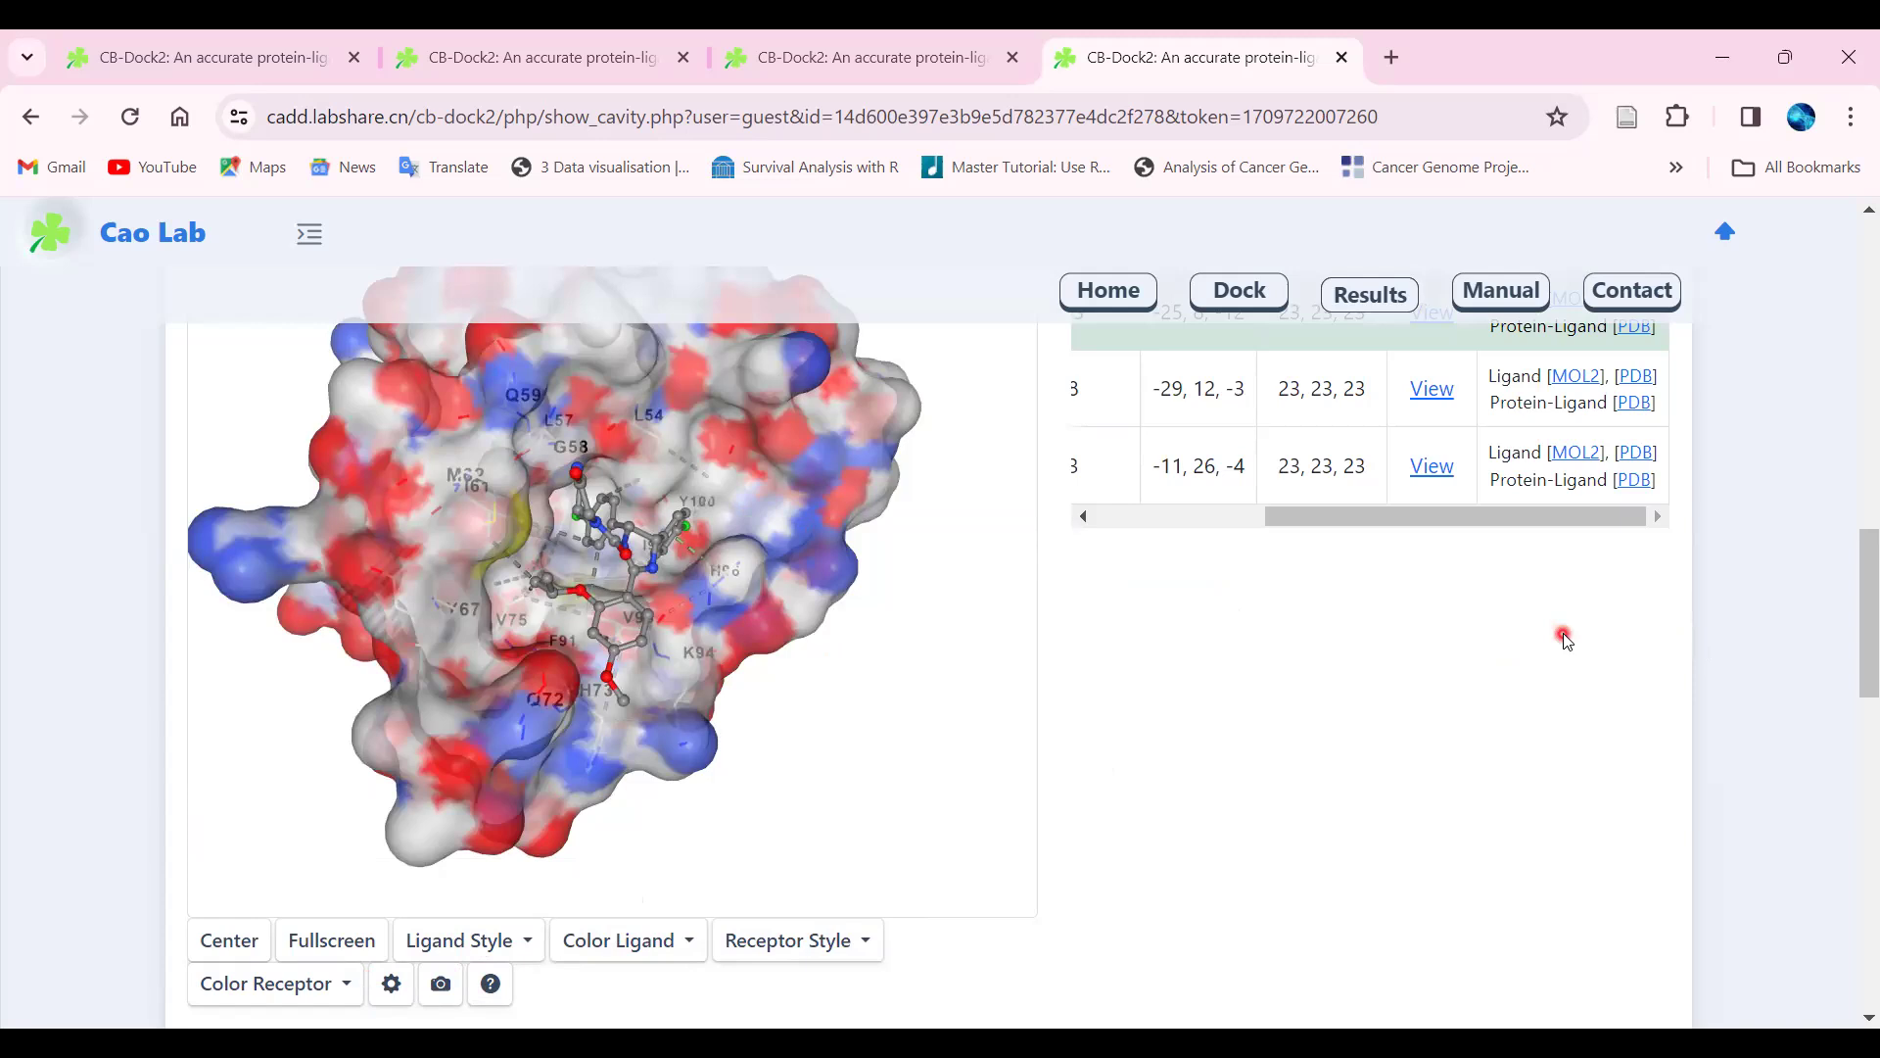
Run template-based docking of Nutlin-3a.sdf into MDM2.pdb with homologous protein complex guidance
drag(1858, 641, 1853, 965)
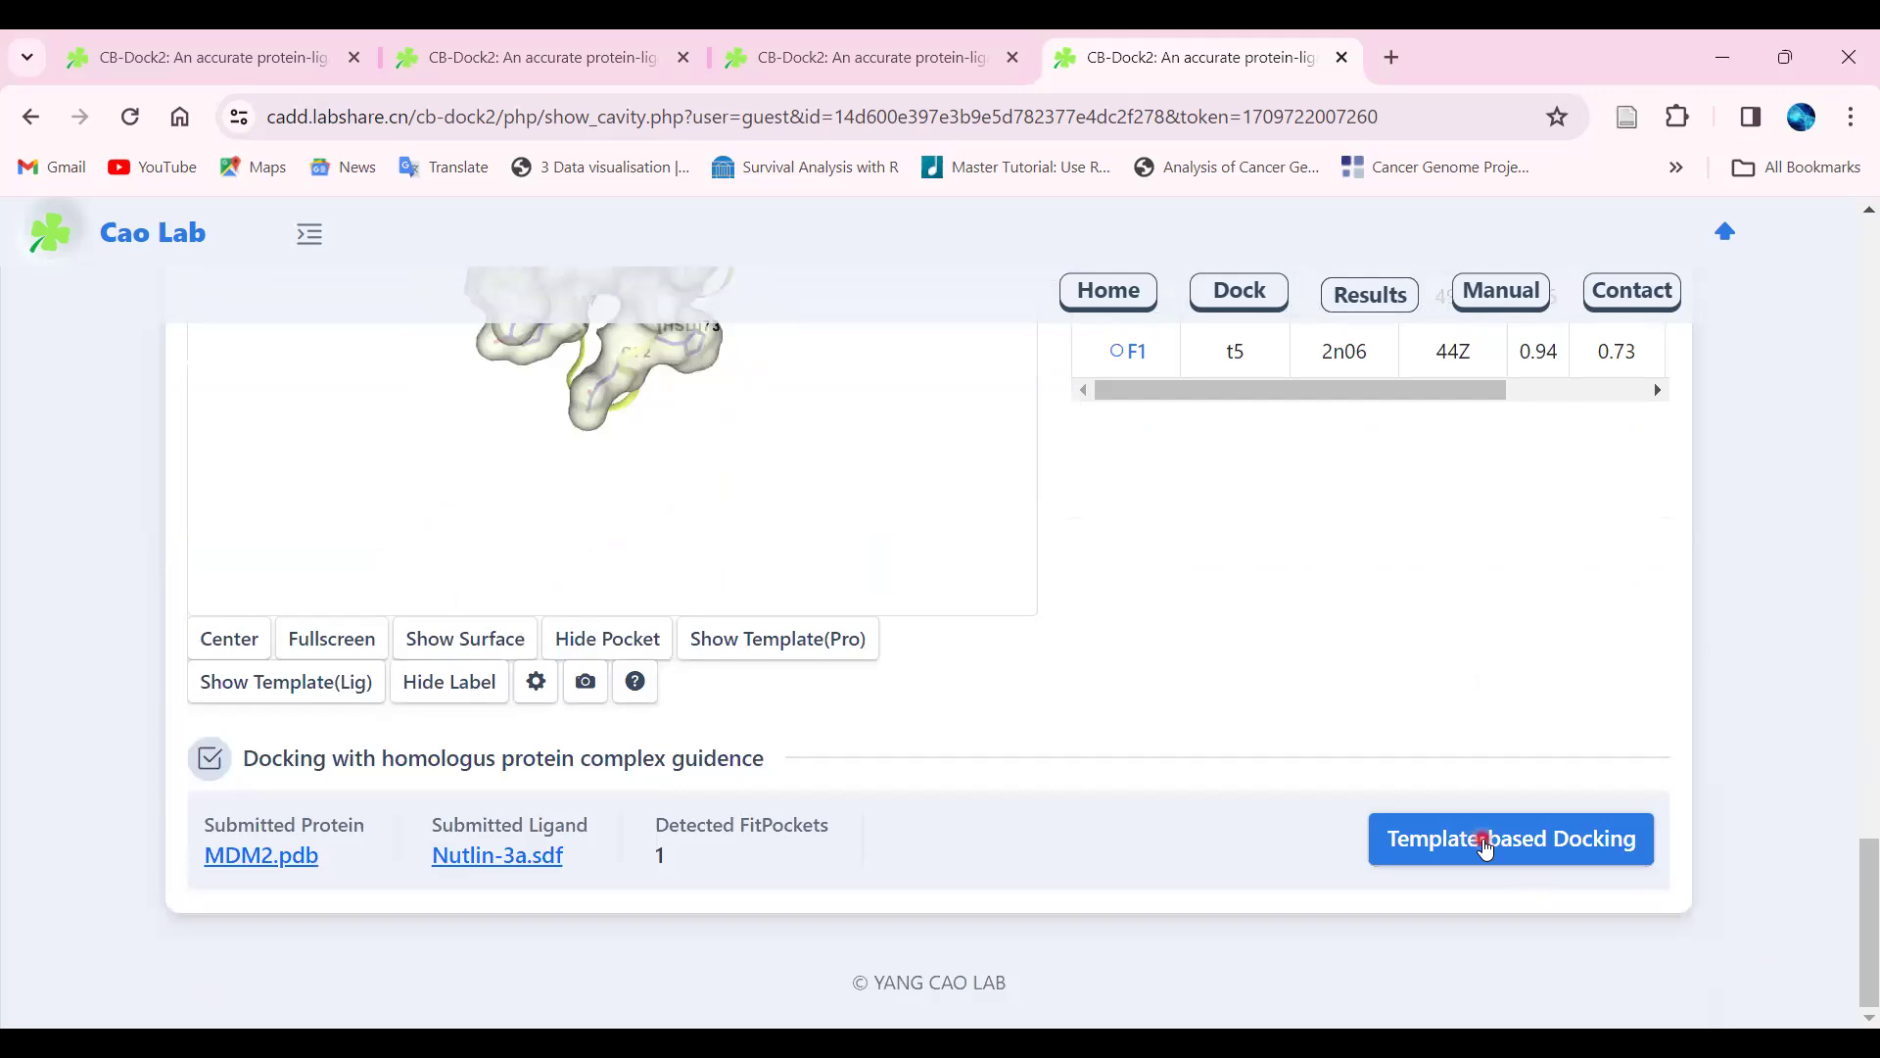
click(1484, 844)
drag(1854, 806, 1858, 870)
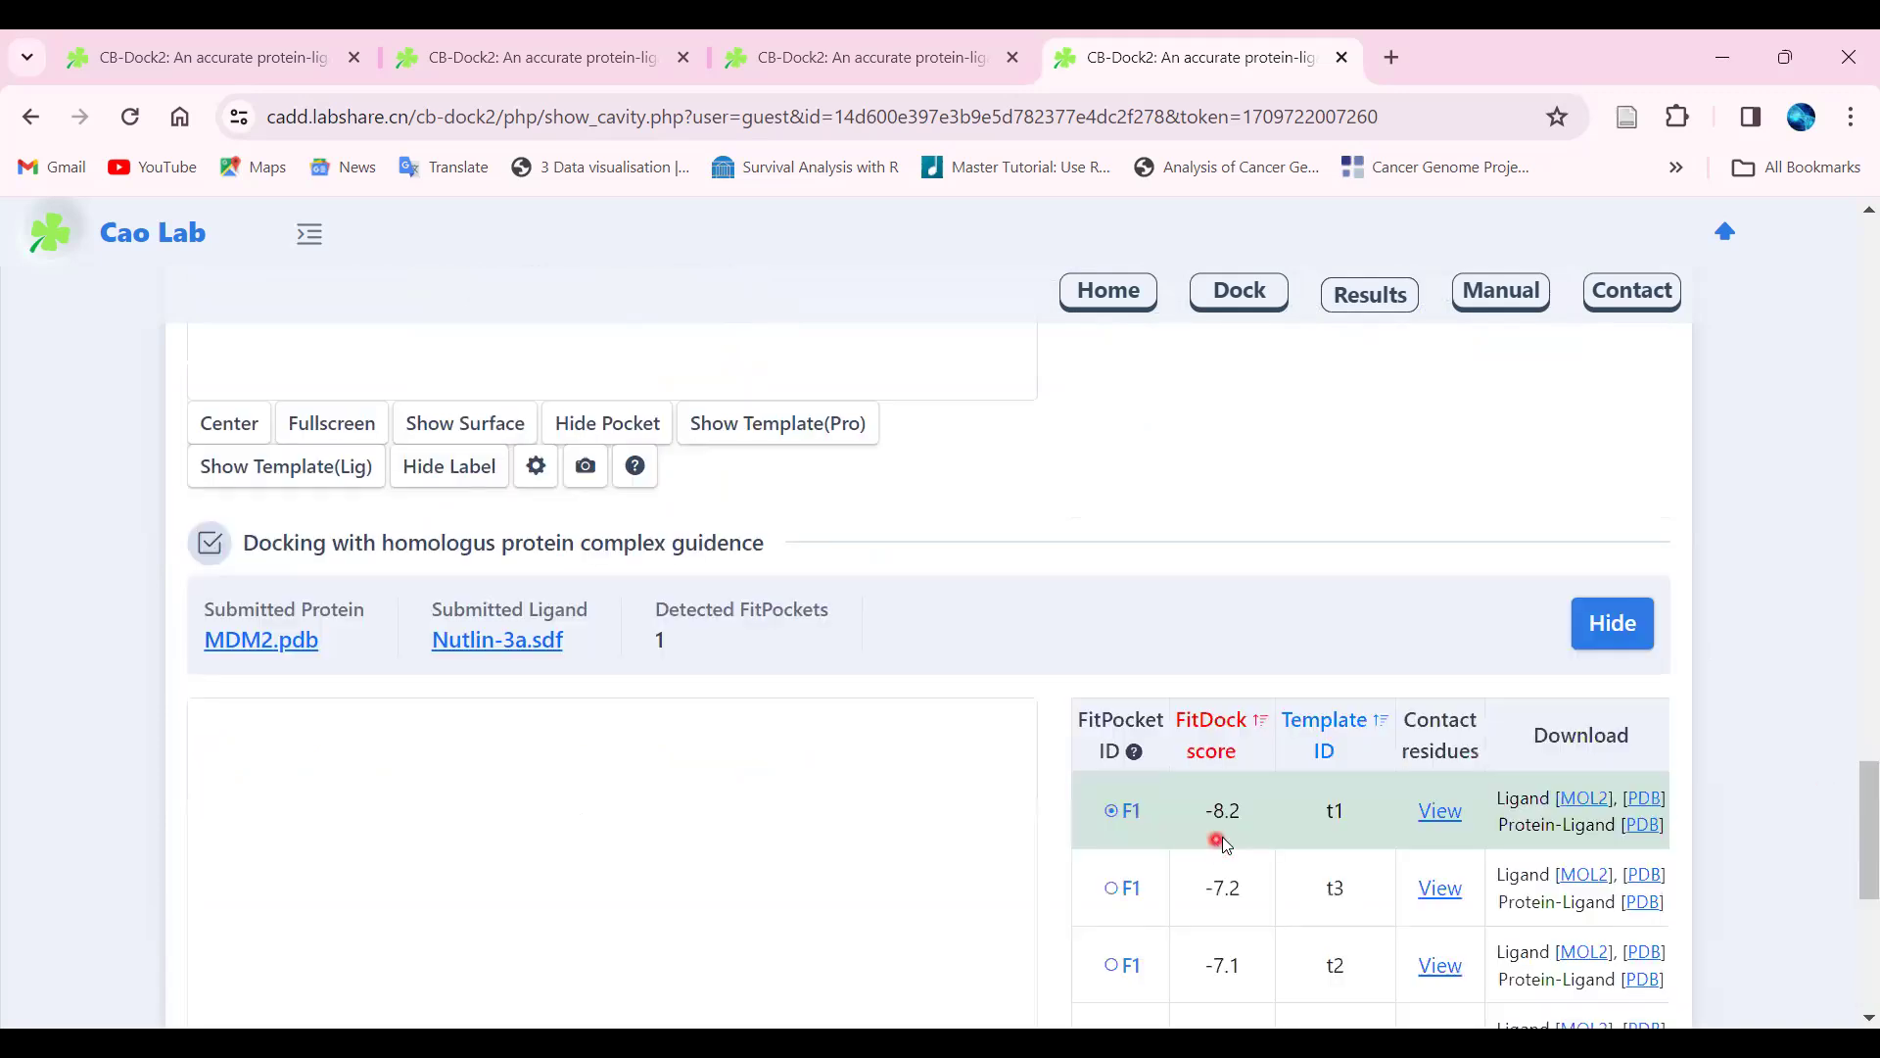
Rotate the template-docked complex and view the contact residues of pocket F1 for template t1
drag(1857, 785, 1858, 874)
drag(645, 690, 672, 741)
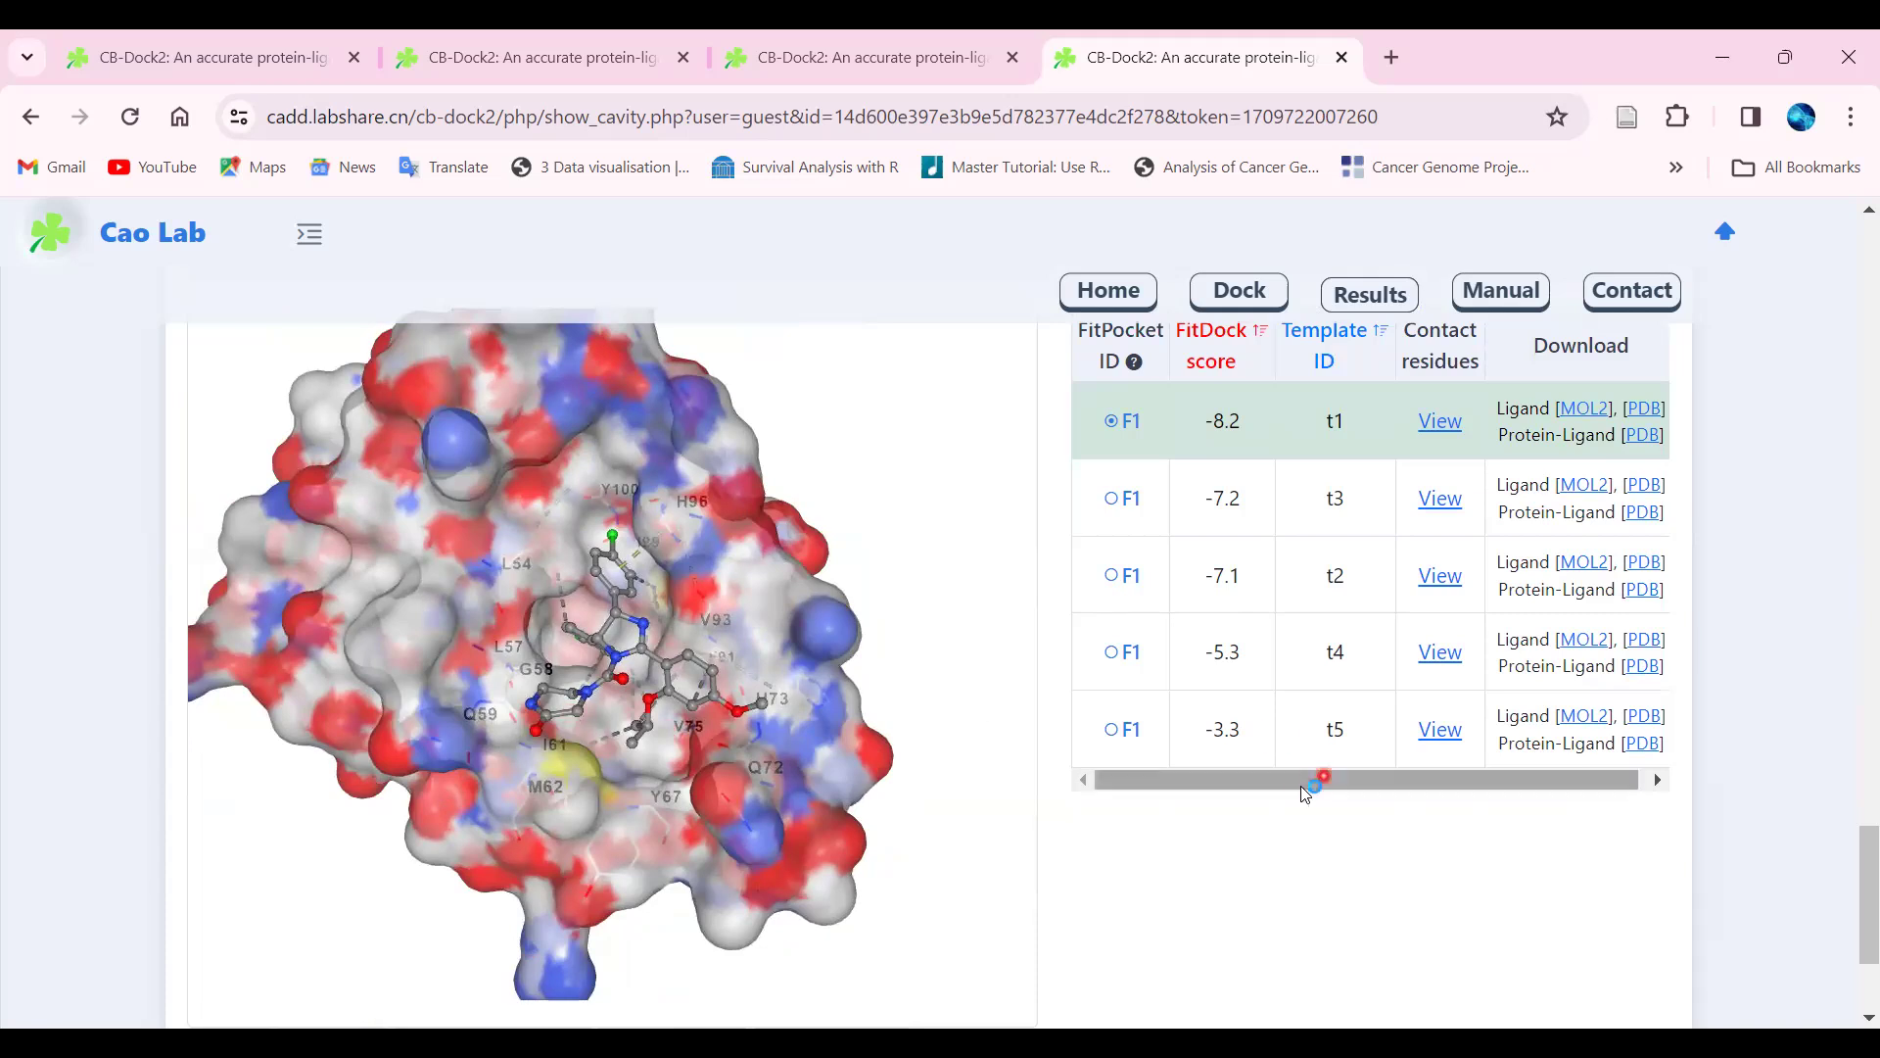
click(1436, 423)
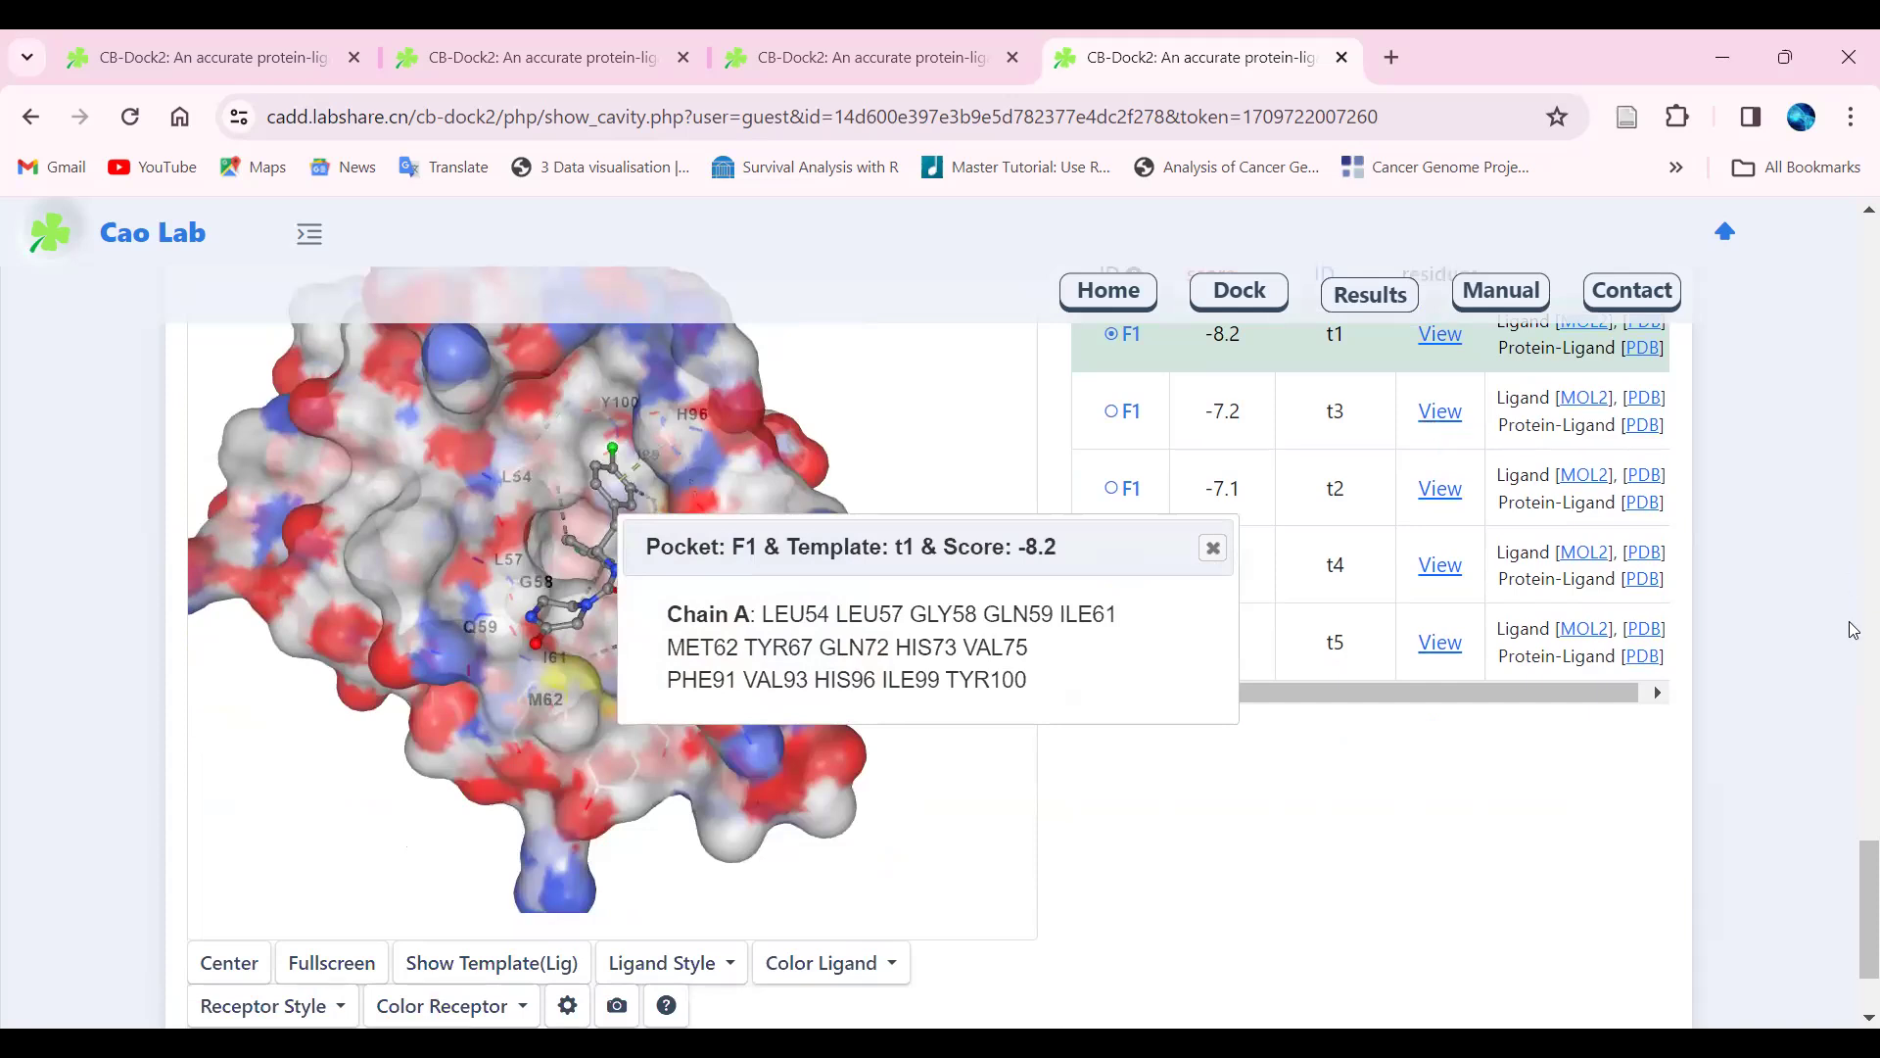
click(1212, 548)
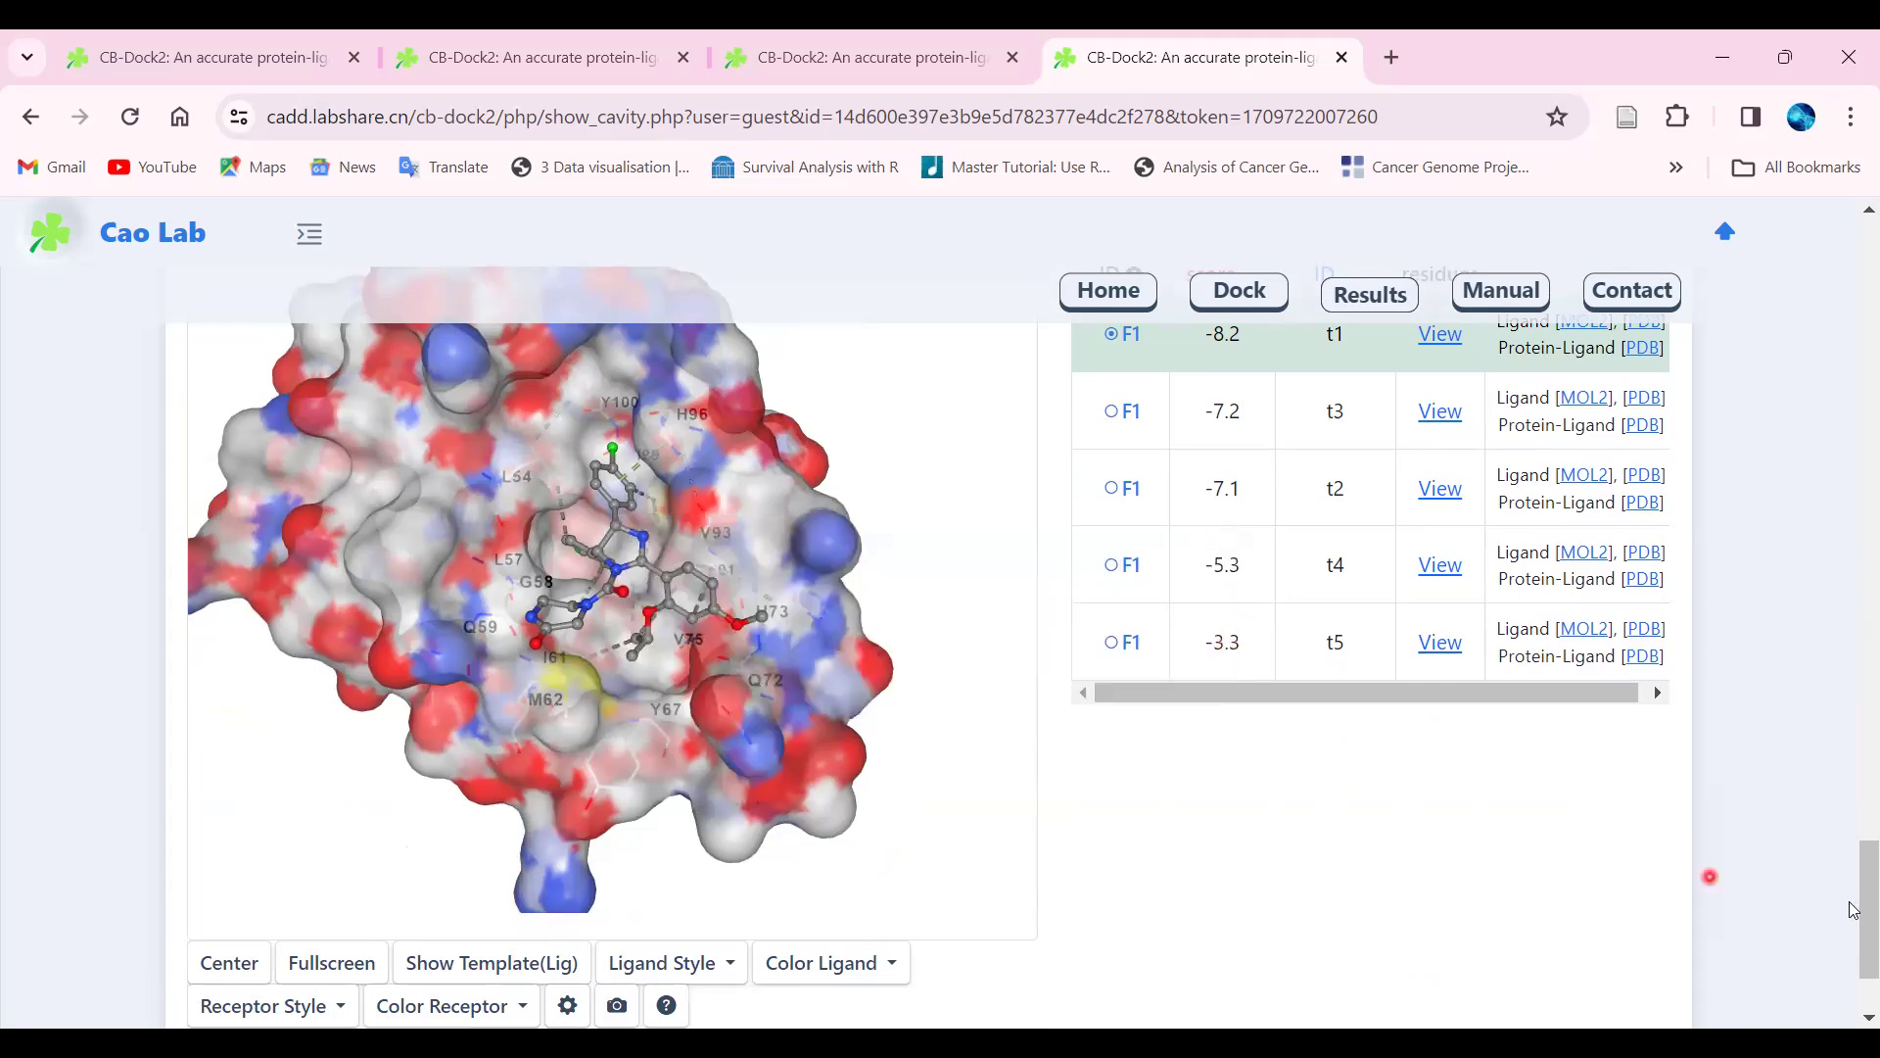
Return to the start of the results page and draw a red check mark beside the CB-Dock2 title
drag(1866, 910, 1853, 212)
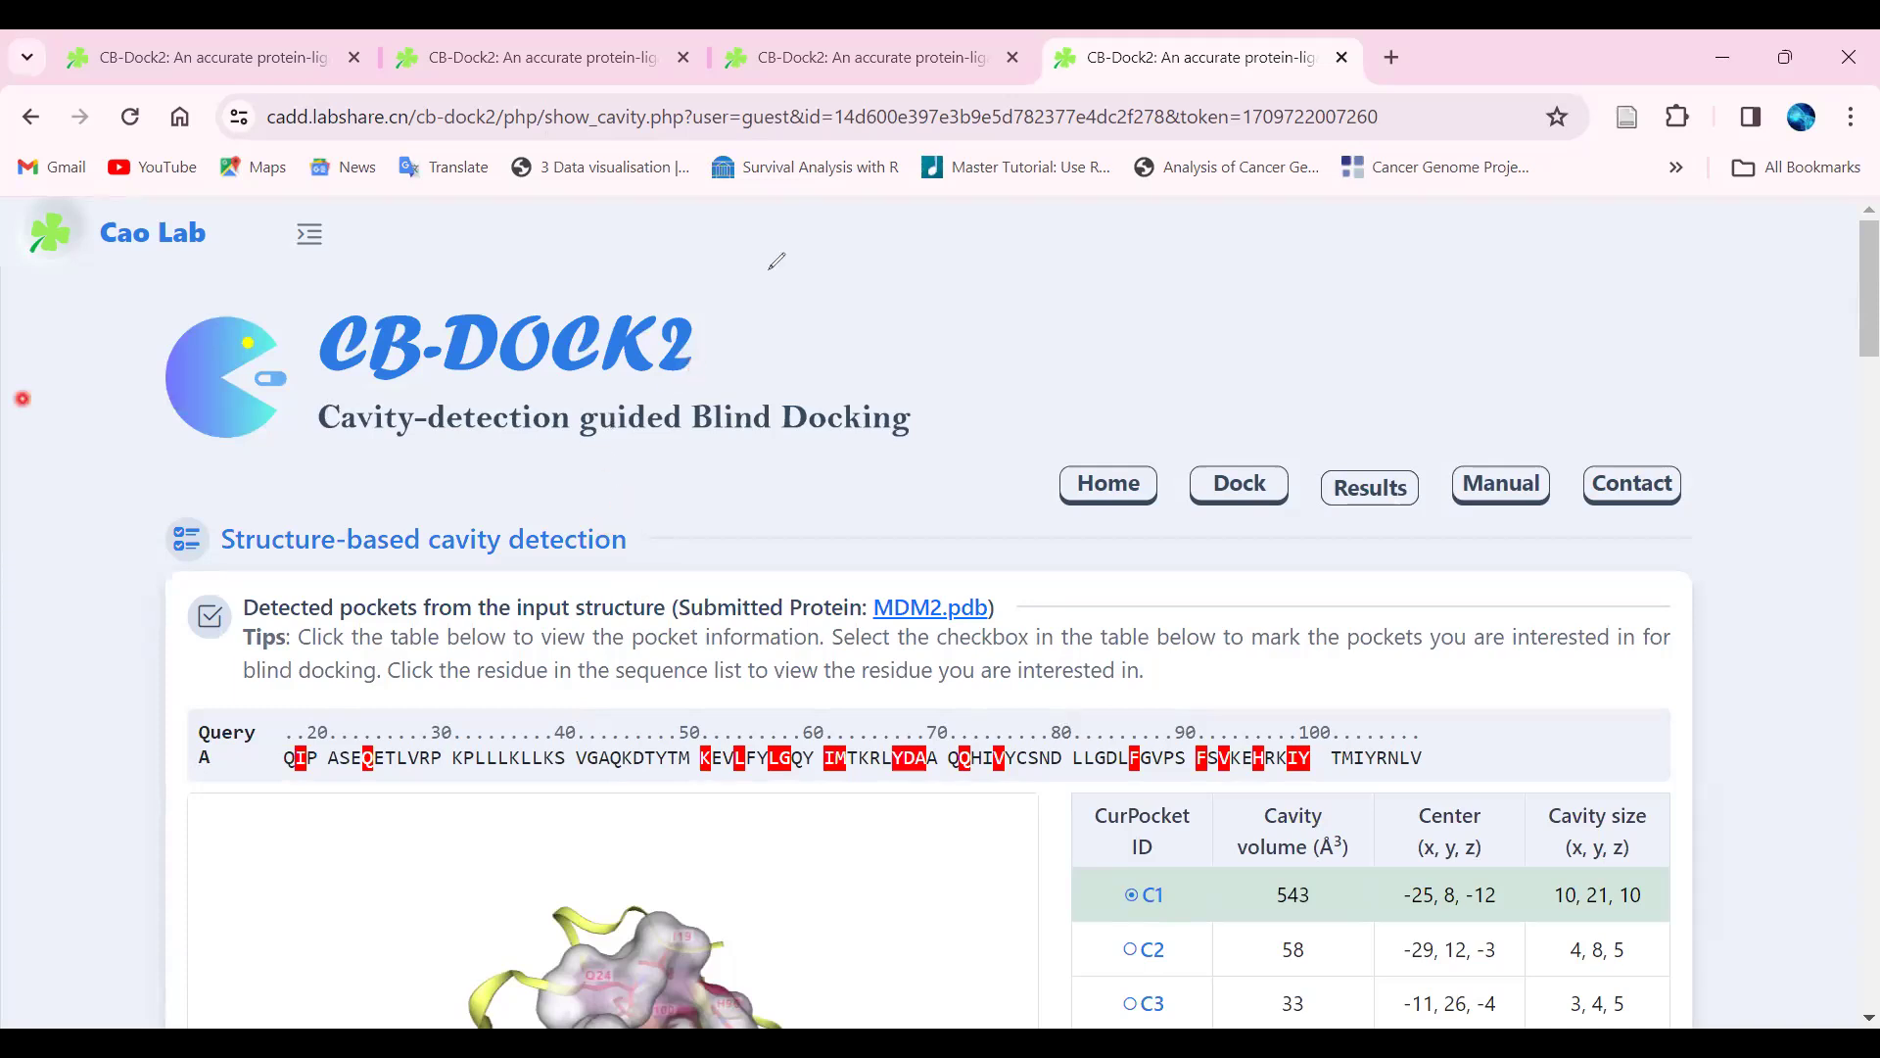
drag(705, 324, 773, 277)
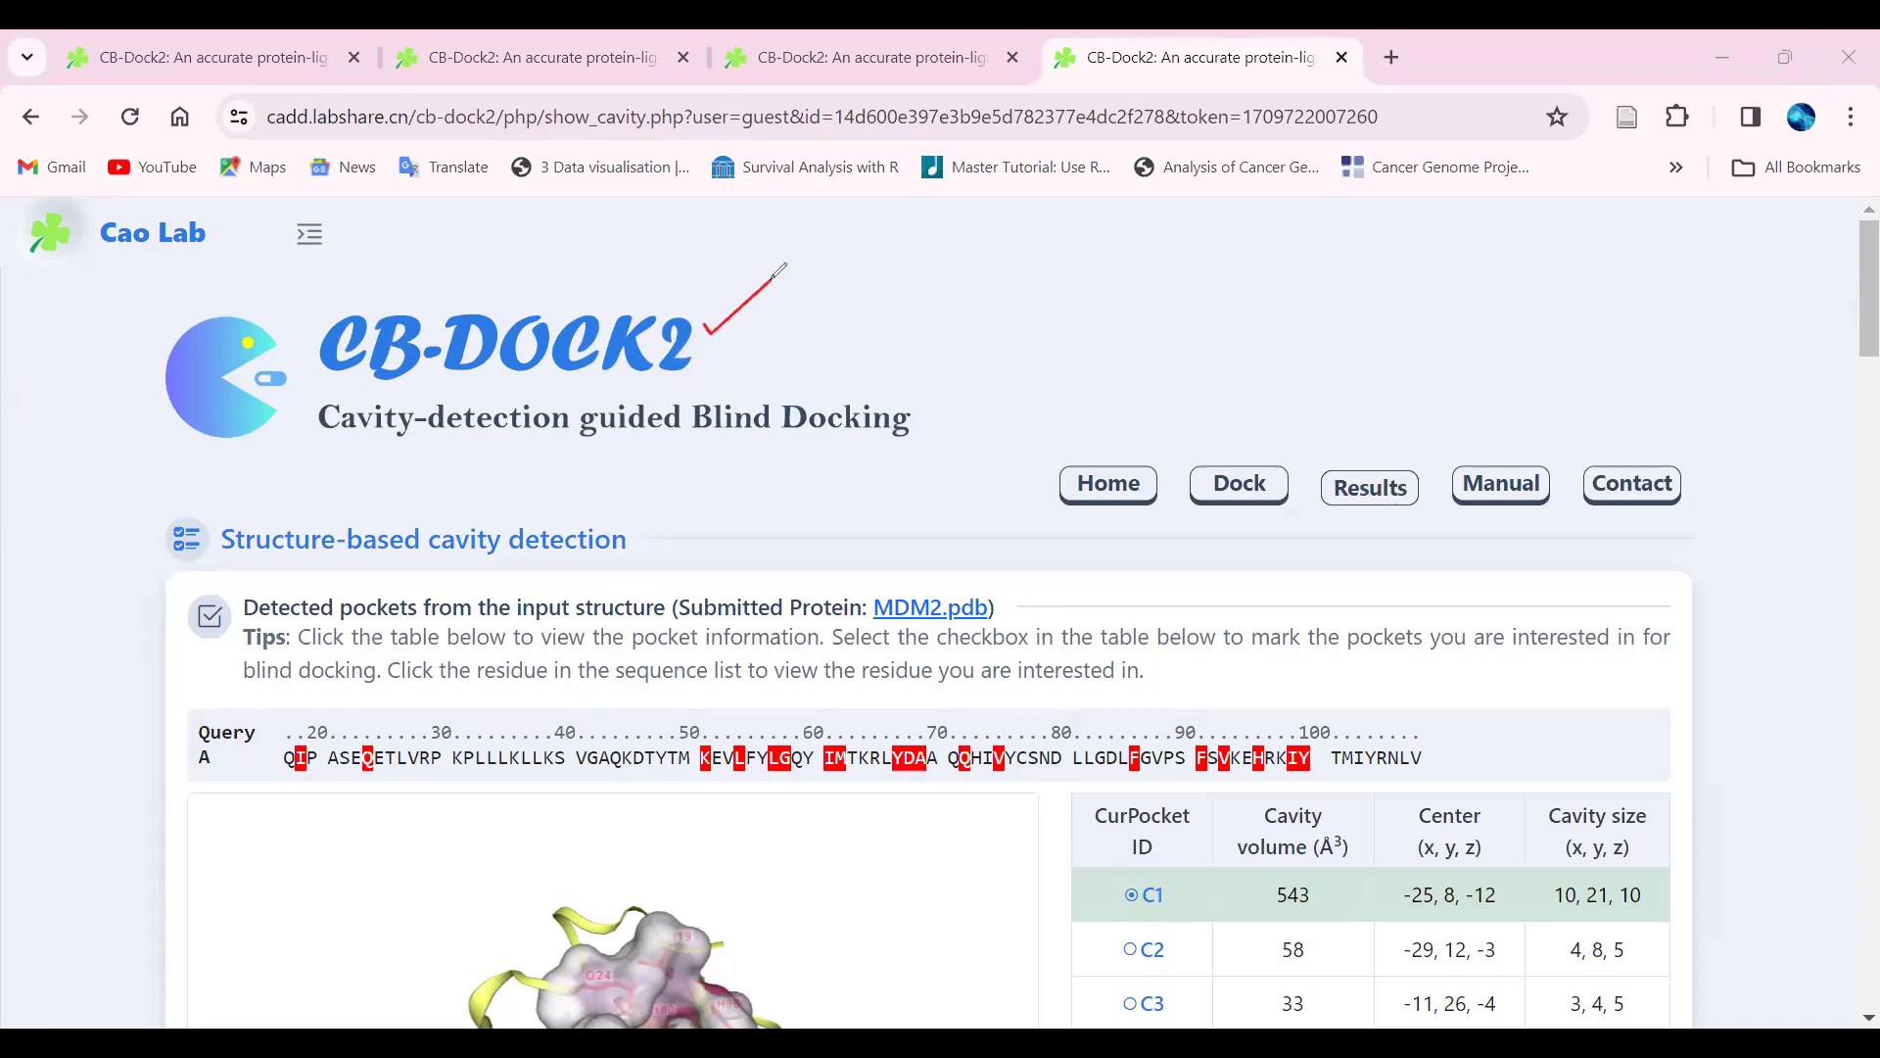